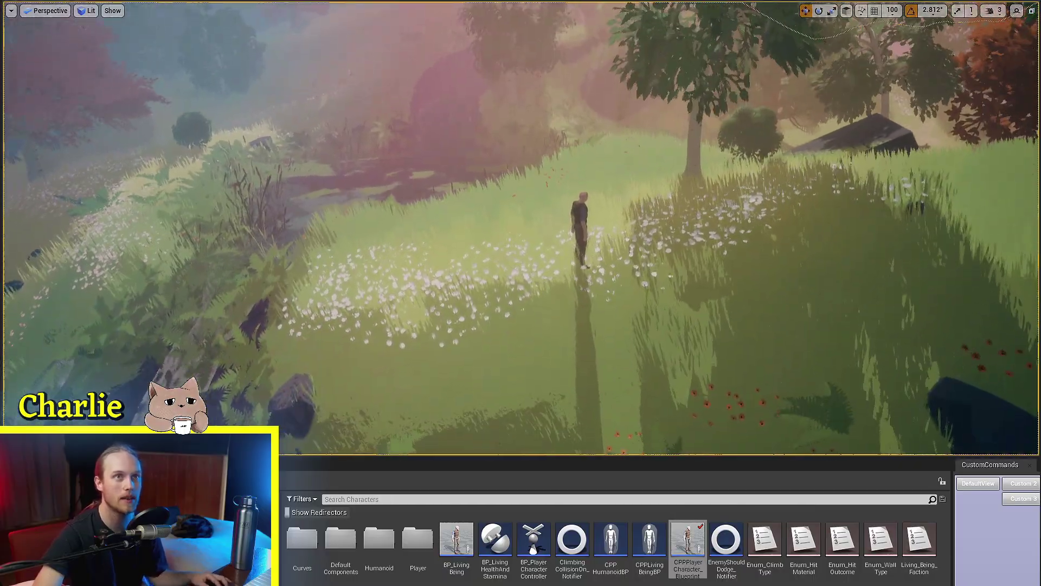
# Play-test the character by running it in different directions across the meadow to check how its body leans
pyautogui.moveTo(545, 207); pyautogui.dragTo(575, 211, button='right')
pyautogui.press('w')
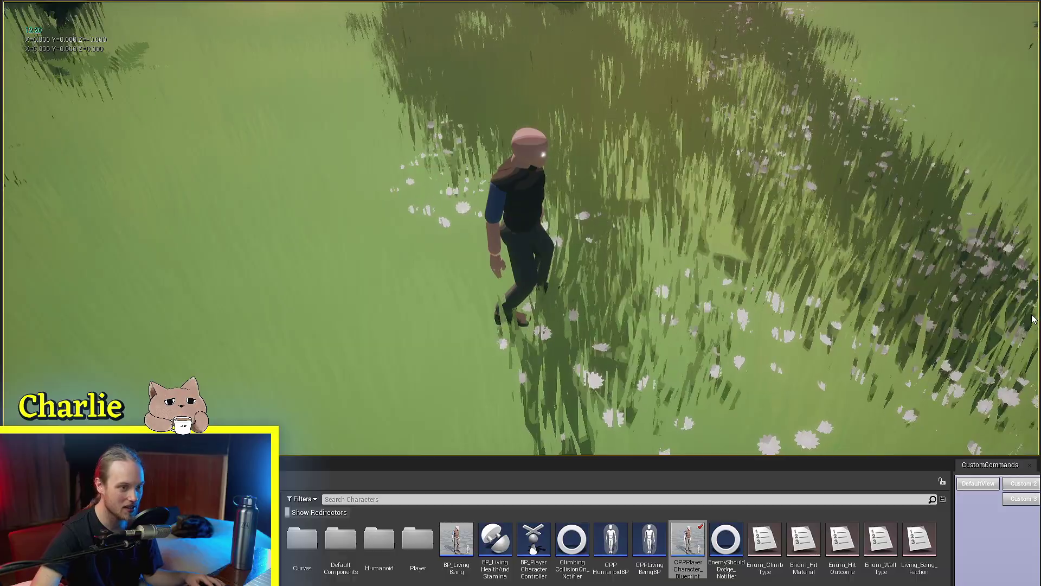
pyautogui.press('d')
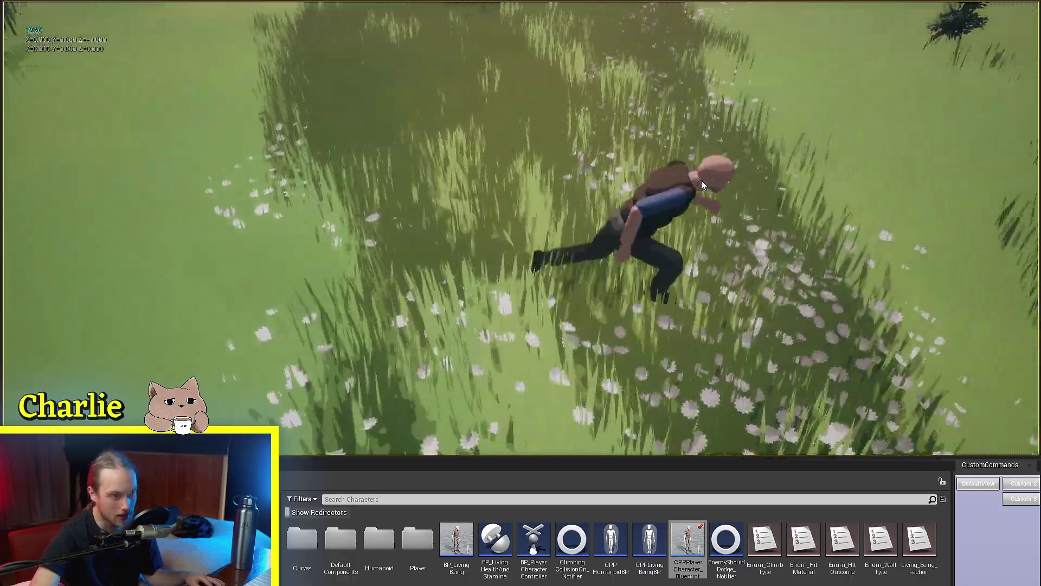
pyautogui.press('d')
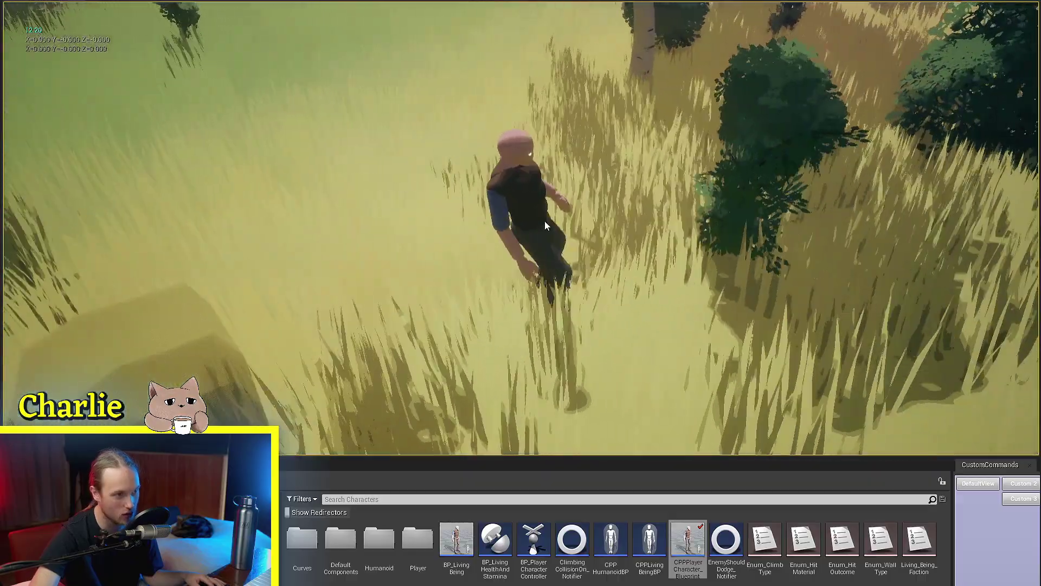
pyautogui.press('a')
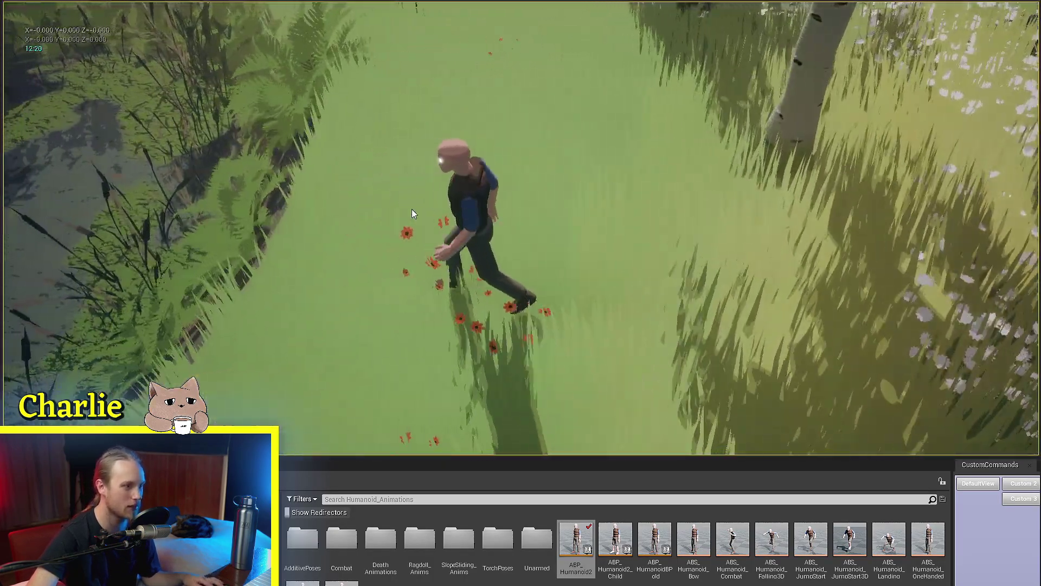
pyautogui.press('d')
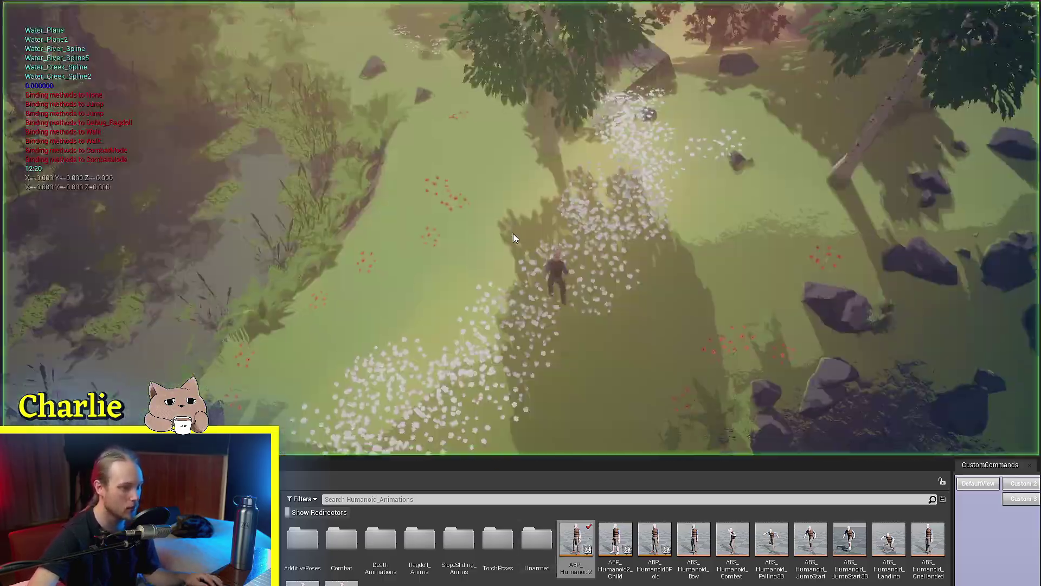
pyautogui.scroll(5, 511, 233)
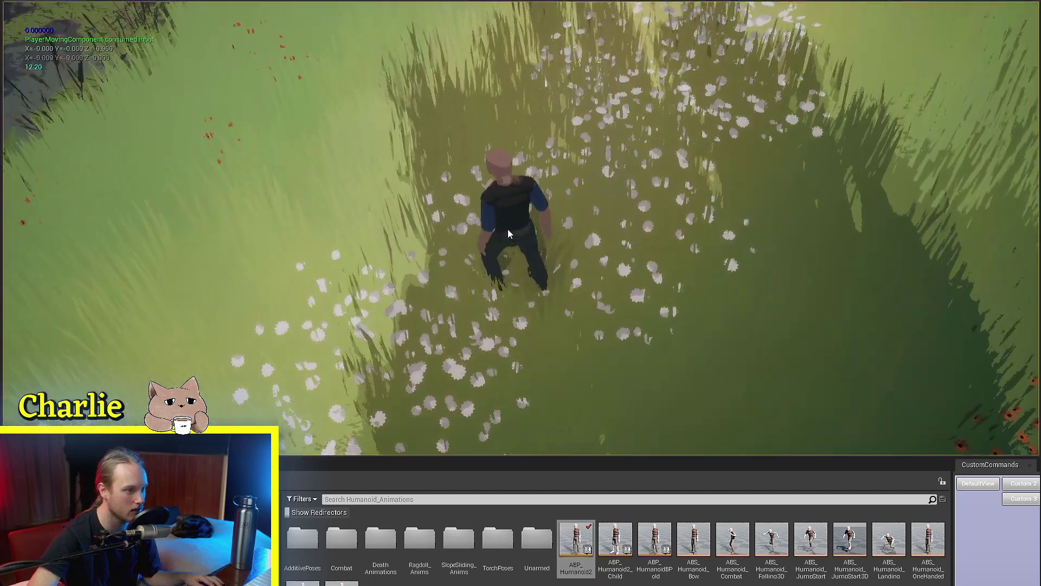
pyautogui.press('a')
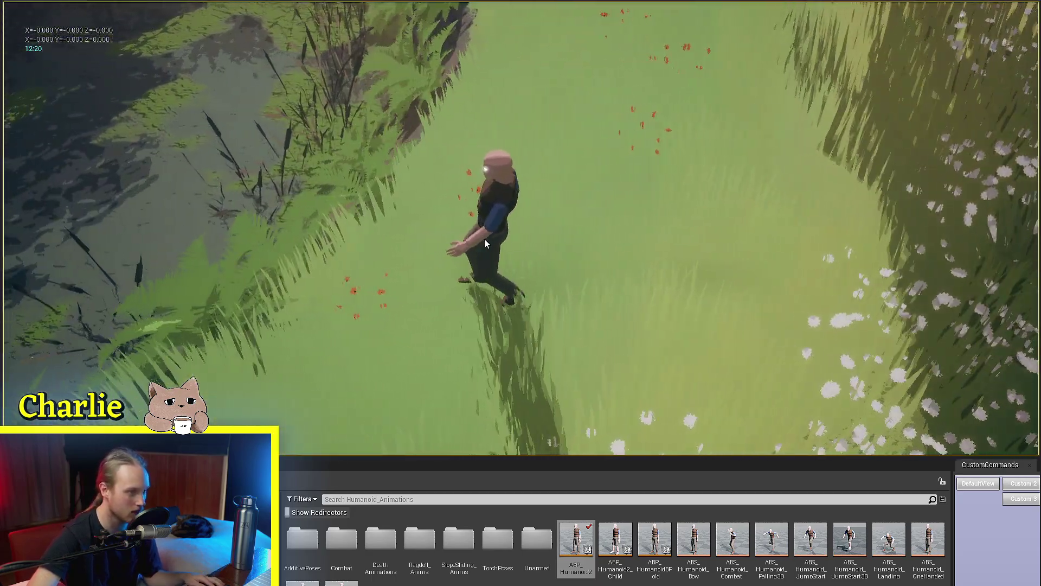
pyautogui.press('d')
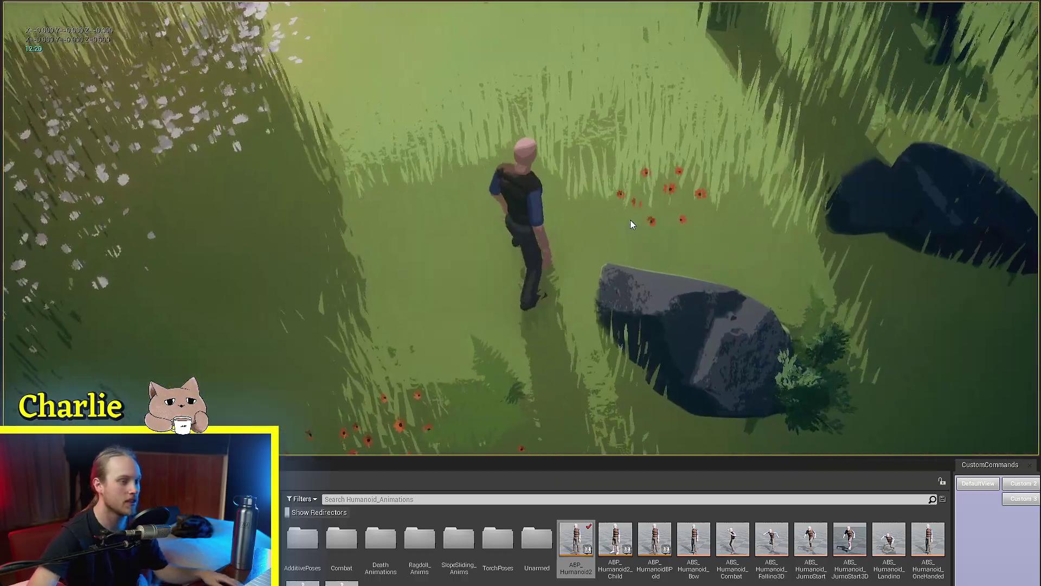
# Stop the play session and save the current work
pyautogui.press('Escape')
pyautogui.press('w')
pyautogui.moveTo(557, 419); pyautogui.dragTo(553, 347, button='right')
pyautogui.click(557, 419)
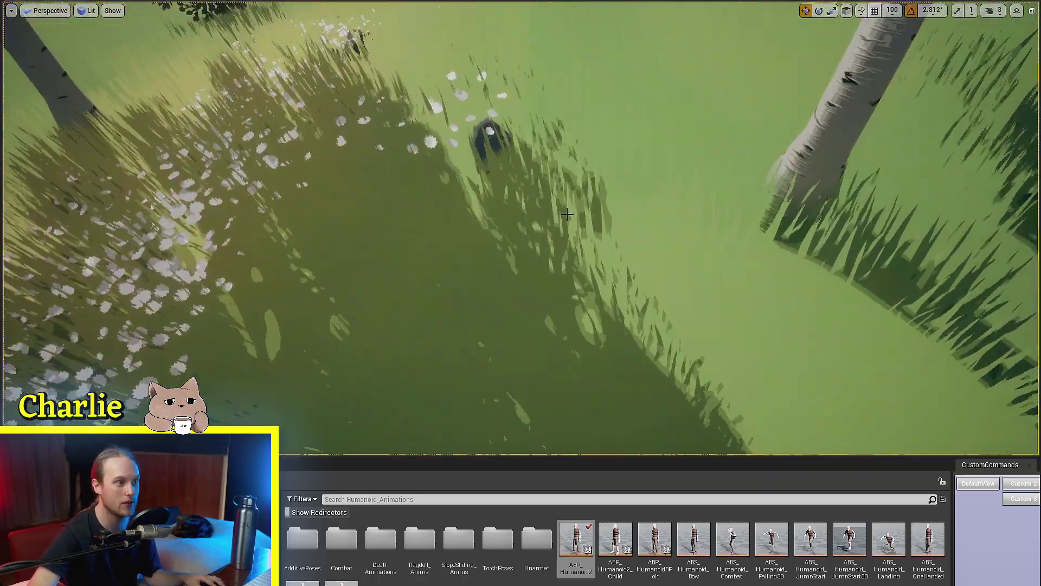
pyautogui.hotkey('ctrl', 's')
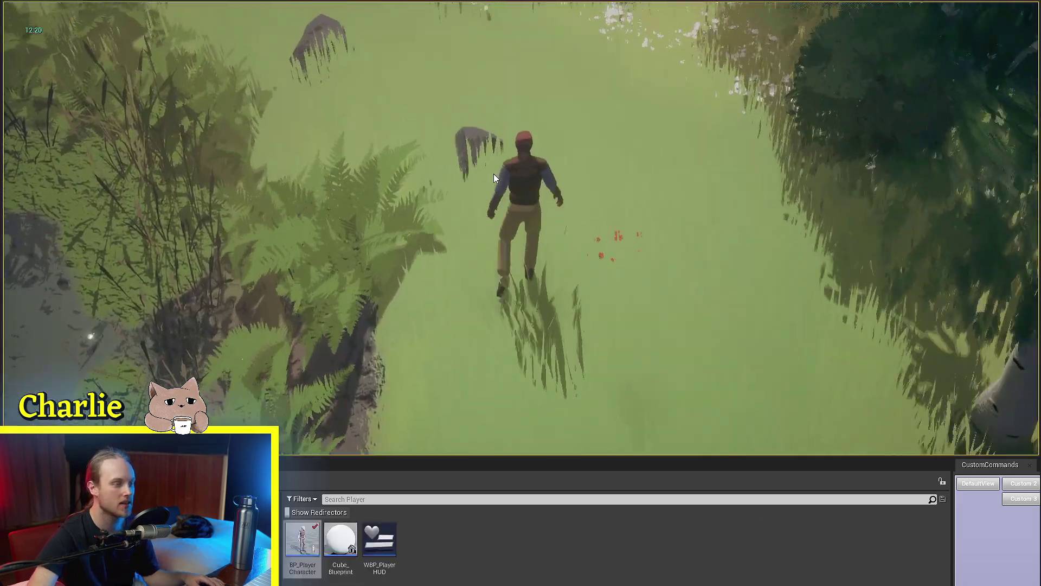
# Play-test the player character in the khaki trousers by walking, changing direction and jumping across the grass for comparison
pyautogui.scroll(3, 510, 174)
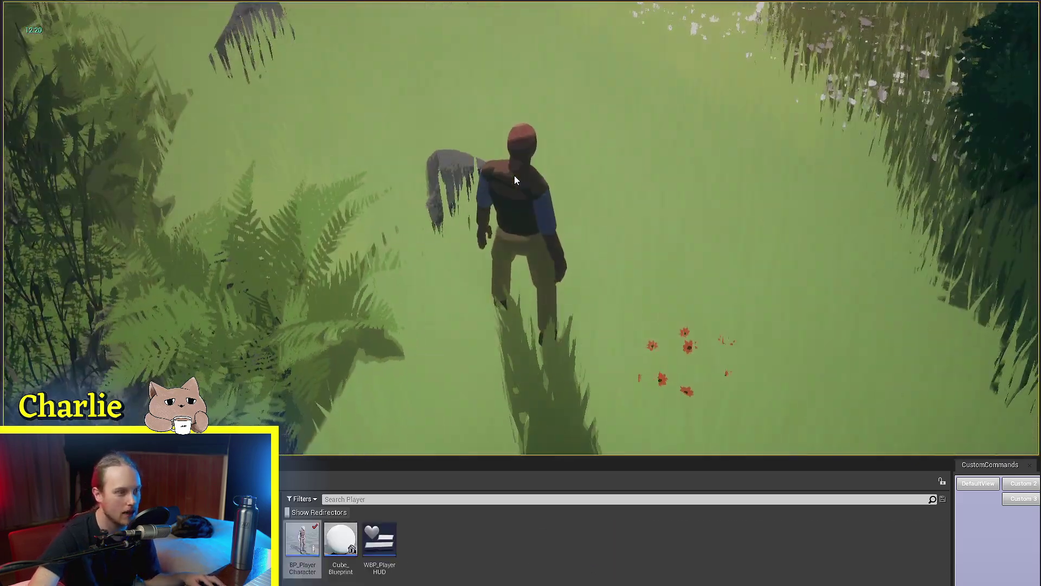
pyautogui.press('d')
pyautogui.press('e')
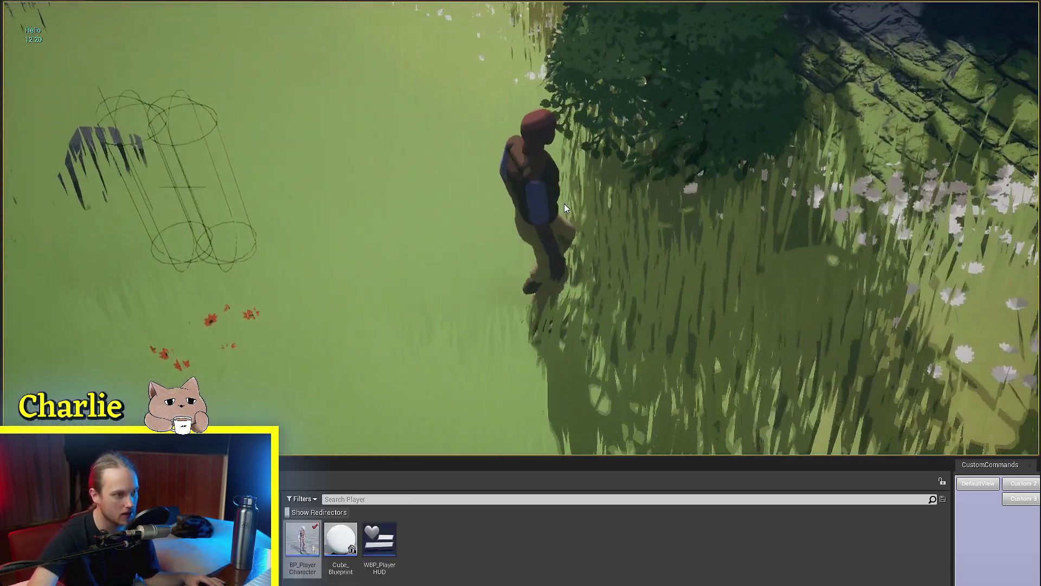
pyautogui.press('w')
pyautogui.press('a')
pyautogui.press('e')
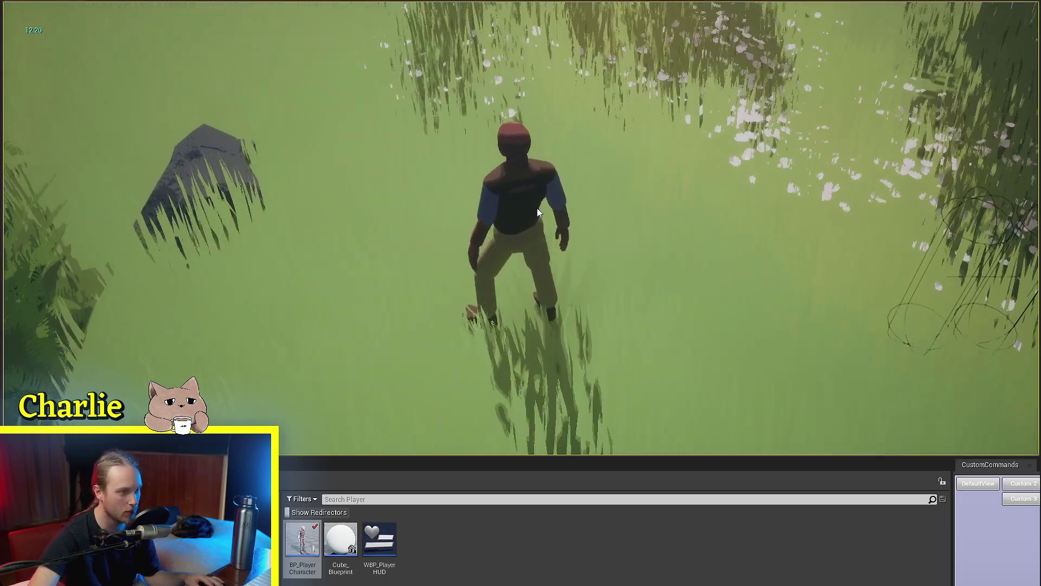
pyautogui.press('d')
pyautogui.press('space')
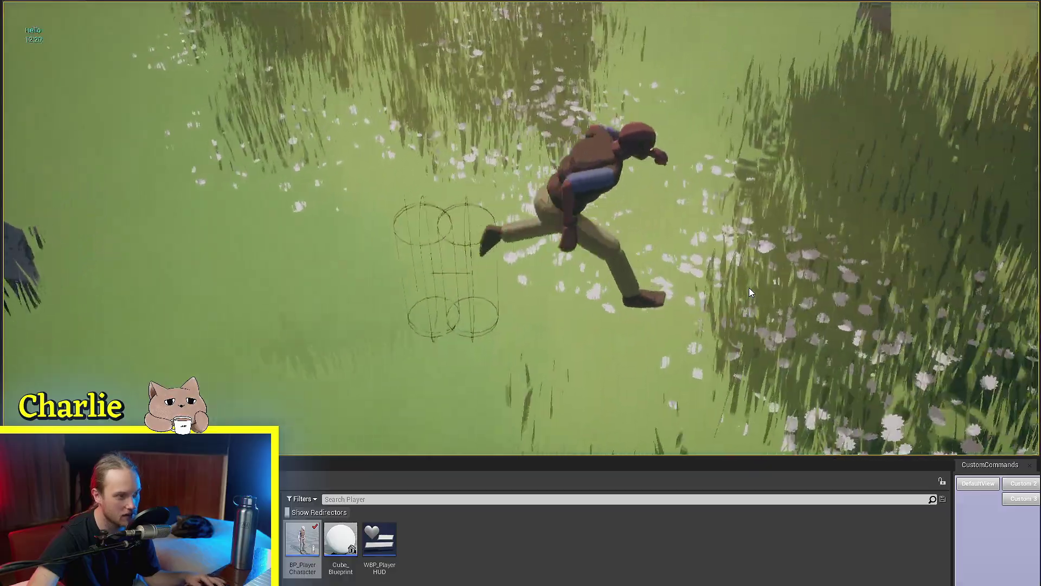
pyautogui.press('s')
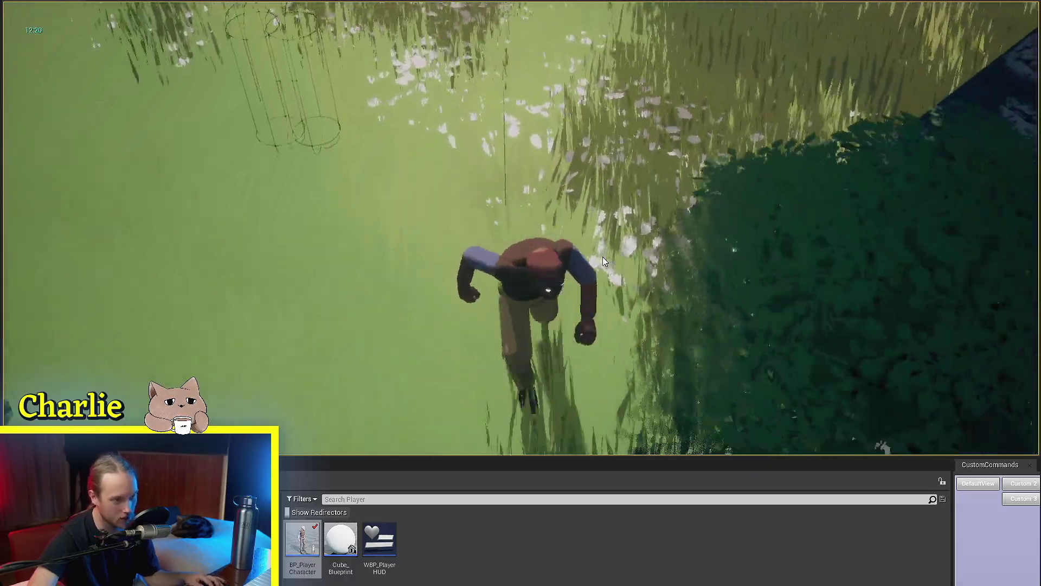
pyautogui.press('d')
pyautogui.press('w')
pyautogui.press('space')
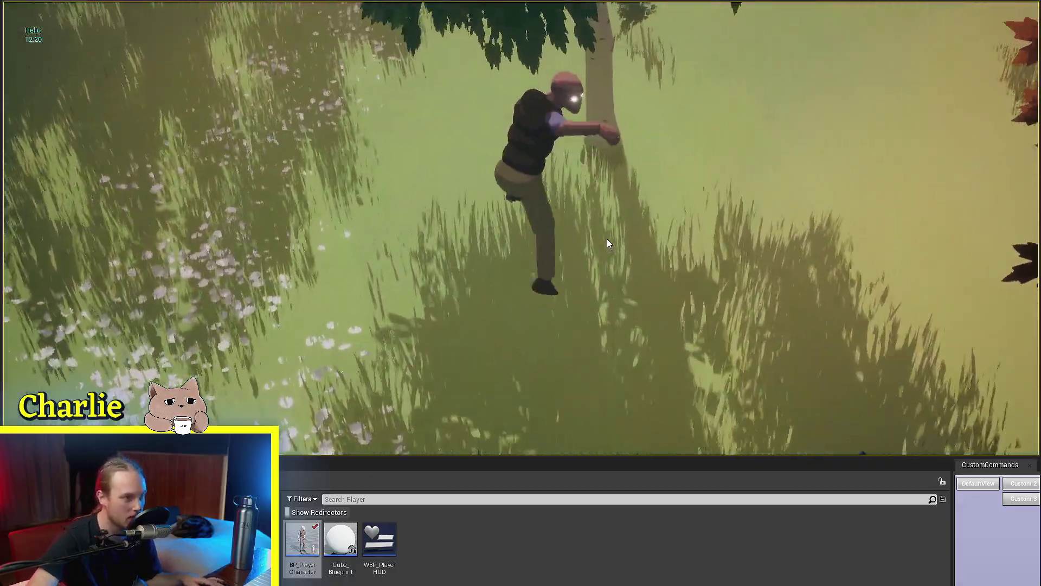
pyautogui.press('w')
pyautogui.press('a')
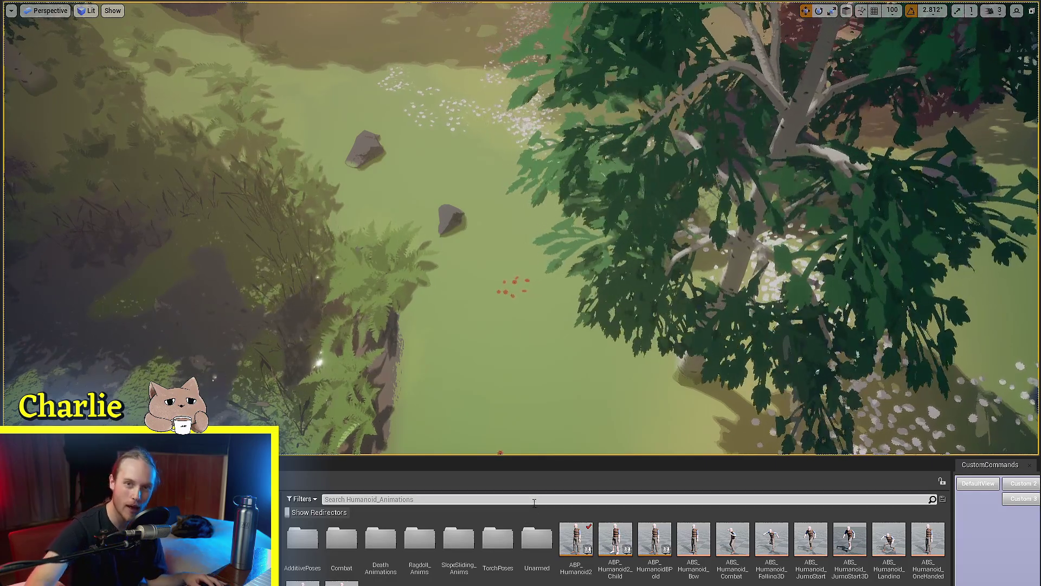
# Open the LeanPoses folder inside AdditivePoses and view the run base pose and the right and forward lean poses
pyautogui.doubleClick(303, 538)
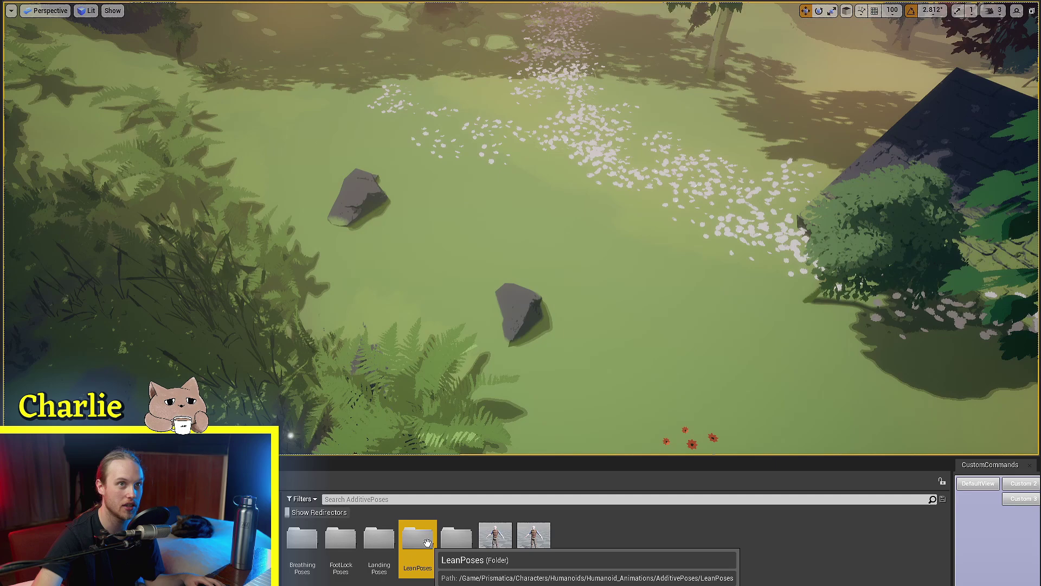
pyautogui.doubleClick(426, 542)
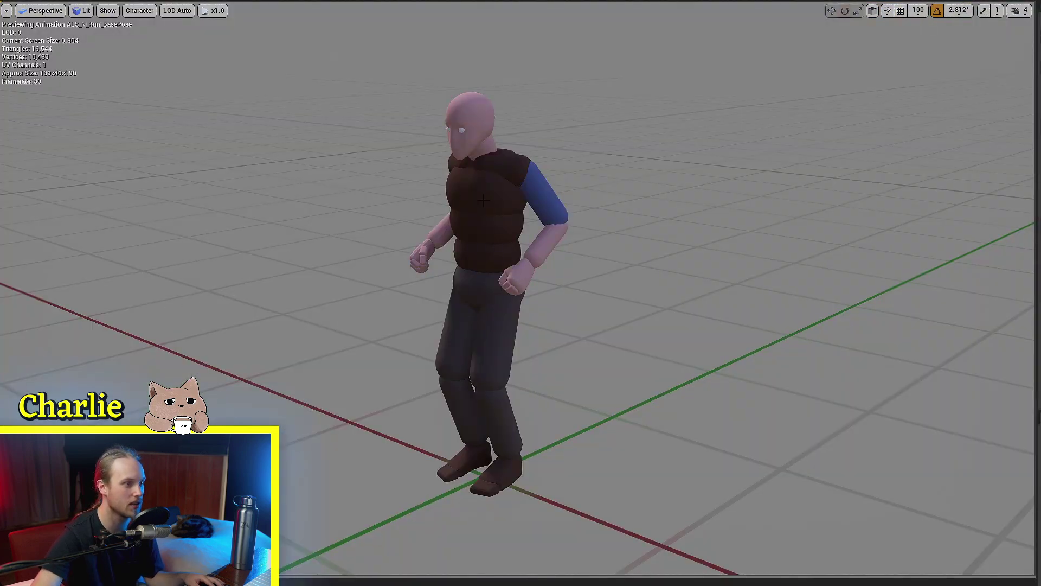
pyautogui.moveTo(511, 190); pyautogui.dragTo(511, 196, button='right')
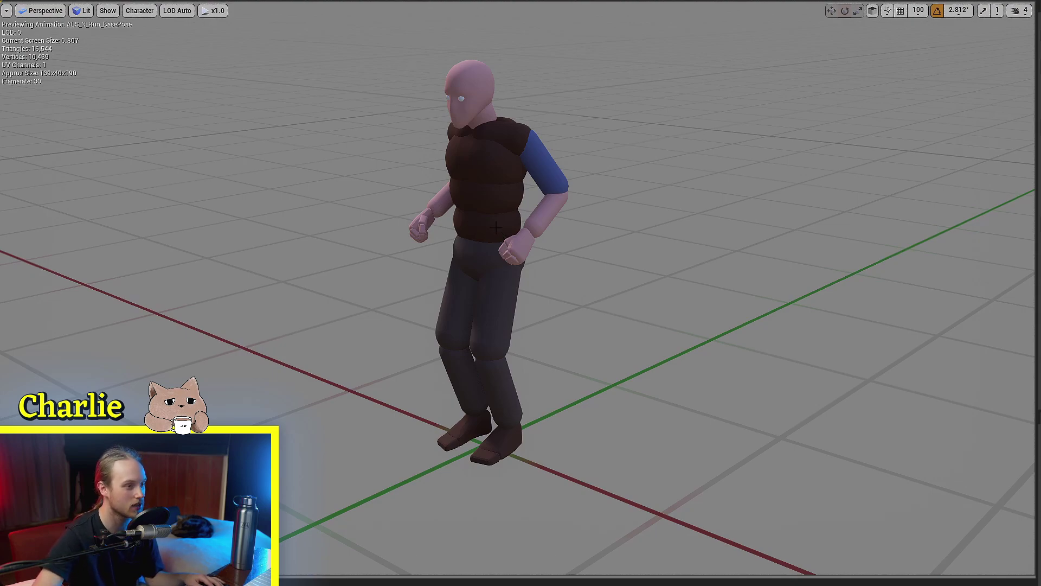
pyautogui.moveTo(520, 260); pyautogui.dragTo(494, 245, button='right')
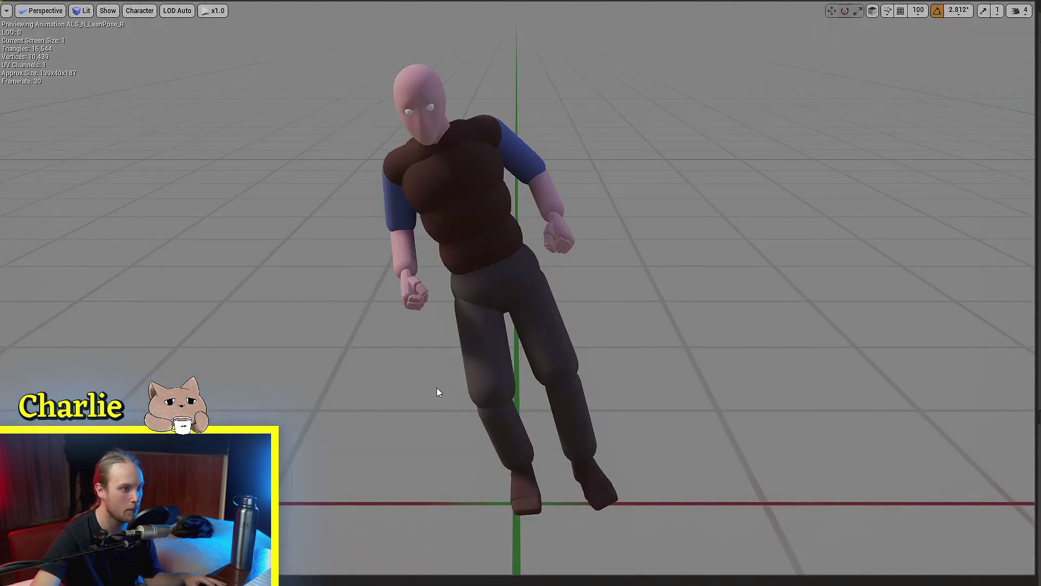
pyautogui.moveTo(437, 387); pyautogui.dragTo(437, 387, button='middle')
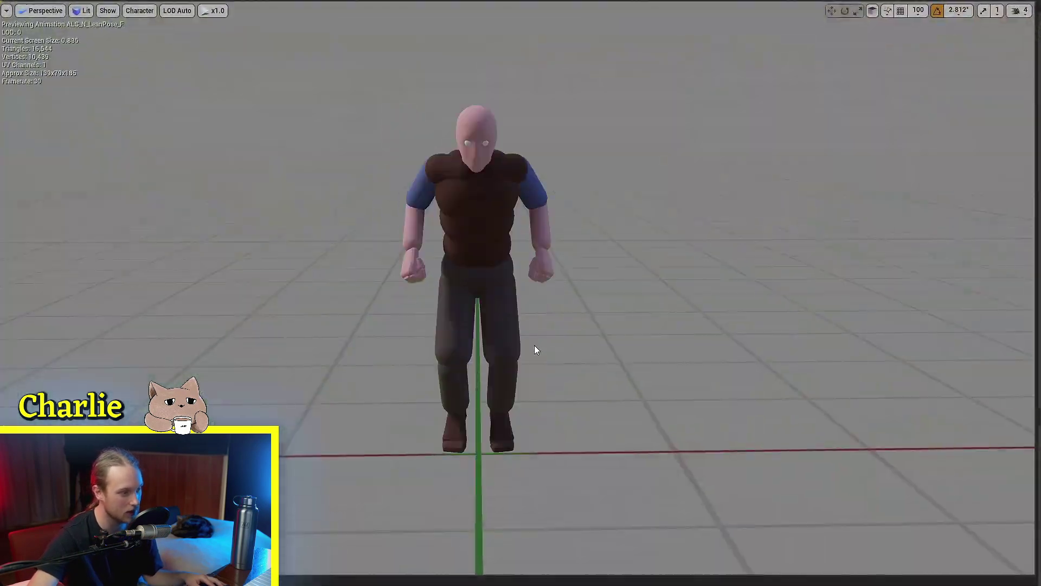
pyautogui.moveTo(535, 344); pyautogui.dragTo(534, 344)
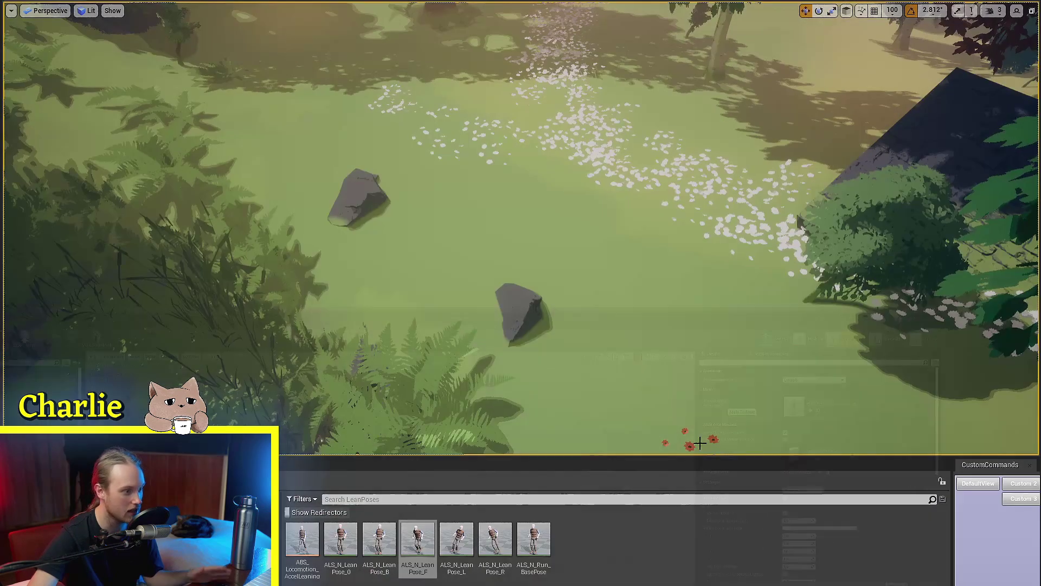
# Open the ALS_N_LeanPose_0 animation from the LeanPoses folder and inspect the neutral pose
pyautogui.scroll(3, 436, 432)
pyautogui.scroll(-2, 435, 432)
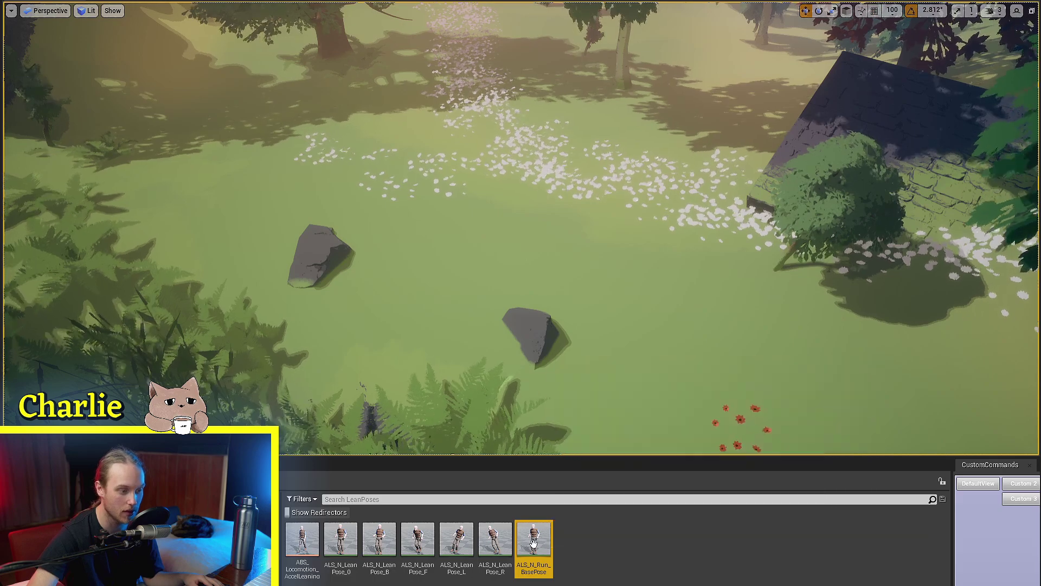
pyautogui.doubleClick(341, 539)
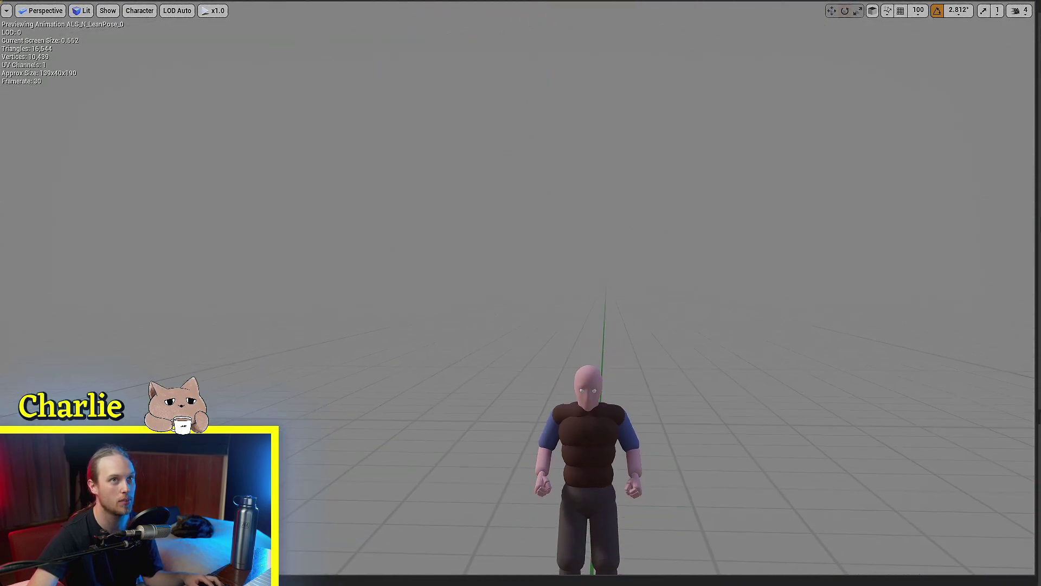
pyautogui.moveTo(521, 205); pyautogui.dragTo(538, 309, button='right')
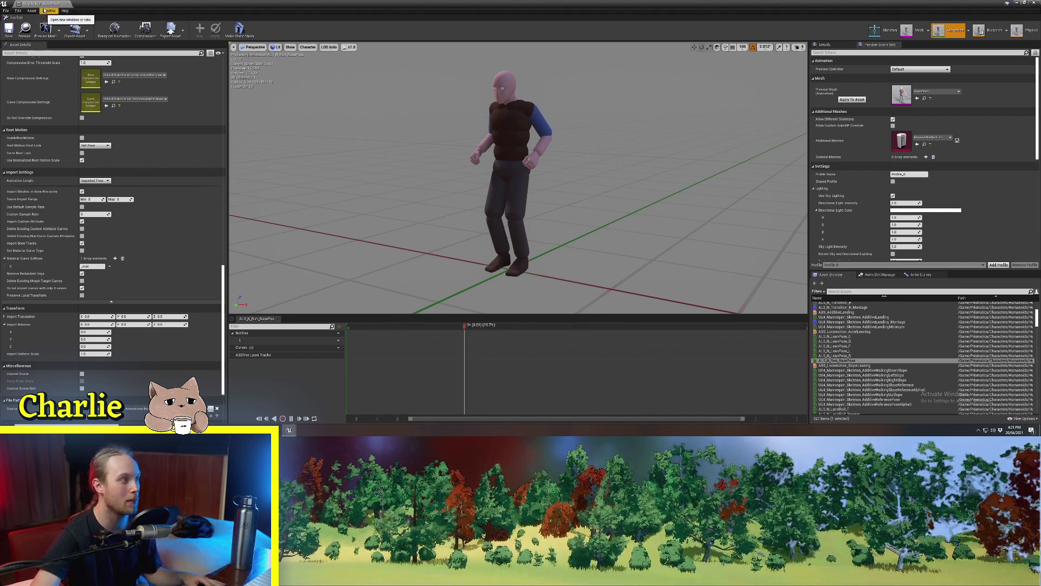
# Review the asset details of the ALS_N_Run_BasePose animation and switch to the right lean pose
pyautogui.scroll(-3, 106, 280)
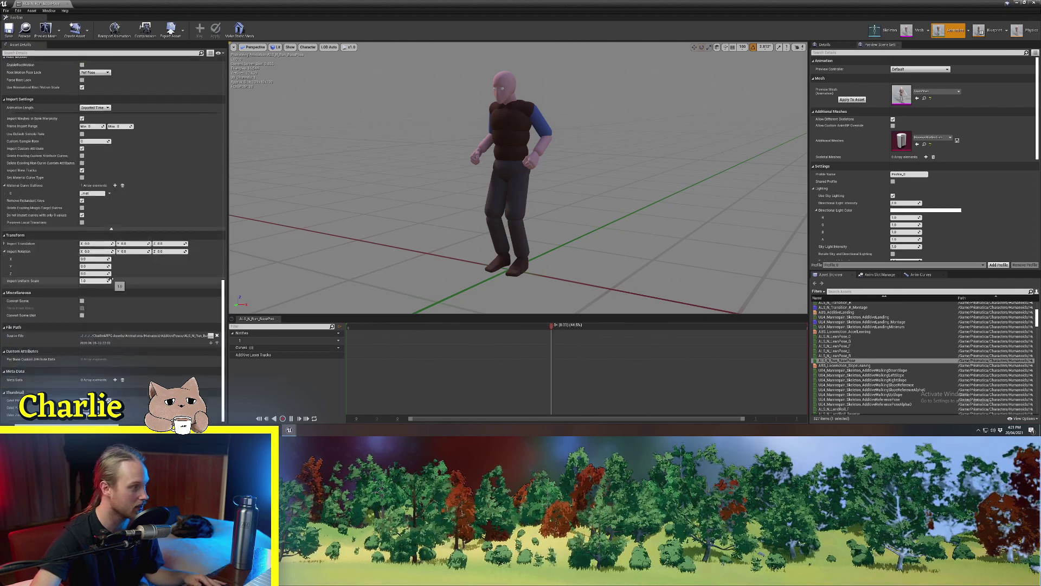
pyautogui.scroll(12, 130, 161)
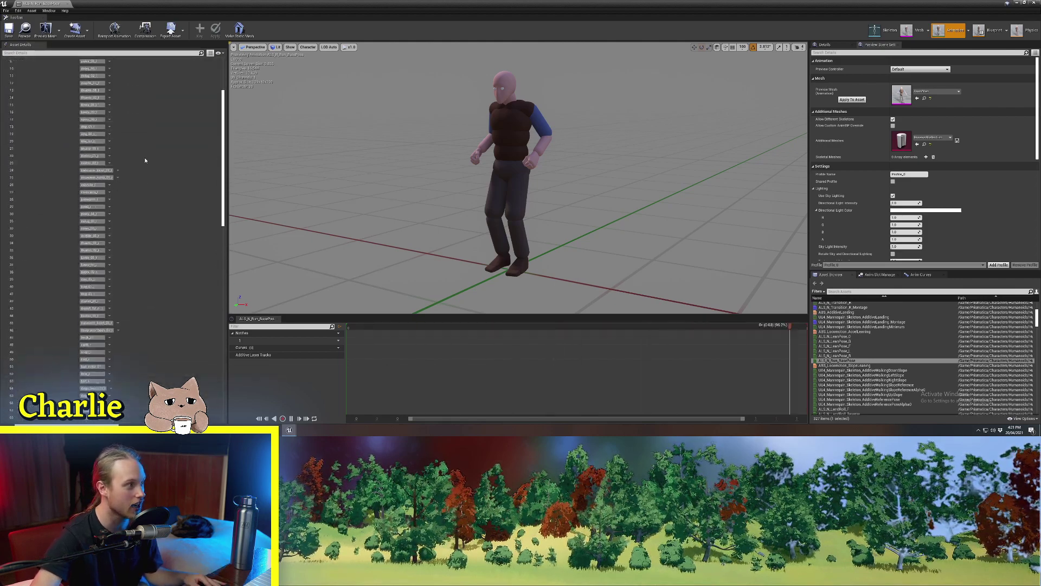
pyautogui.scroll(-15, 143, 248)
pyautogui.click(69, 5)
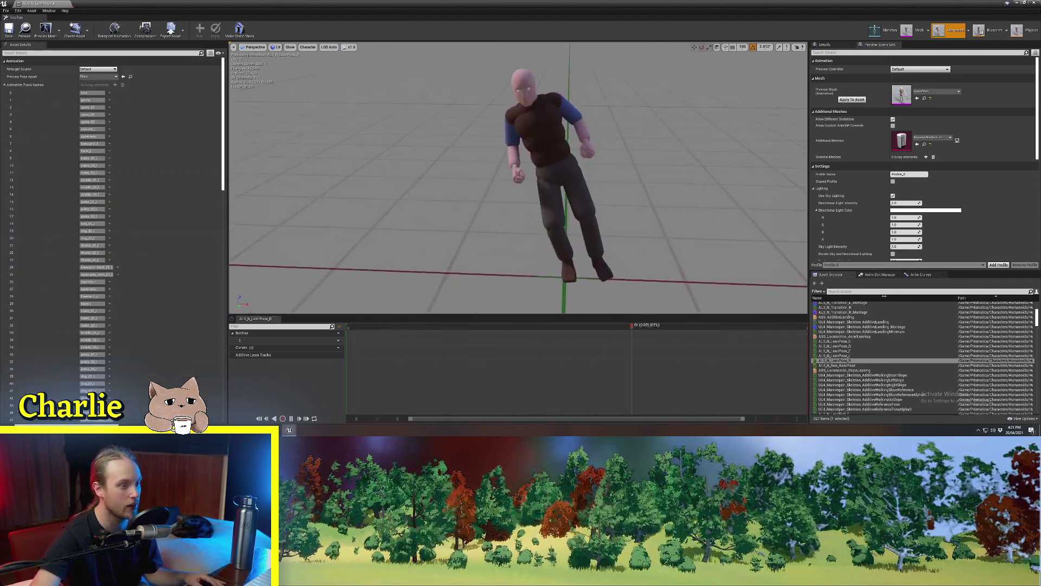
# In the right lean pose's additive settings, set Additive Anim Type to Local Space and Base Pose Type to Selected animation frame
pyautogui.moveTo(483, 178)
pyautogui.mouseDown(button='right')
pyautogui.moveTo(518, 179)
pyautogui.moveTo(515, 165)
pyautogui.moveTo(499, 176)
pyautogui.mouseUp(button='right')
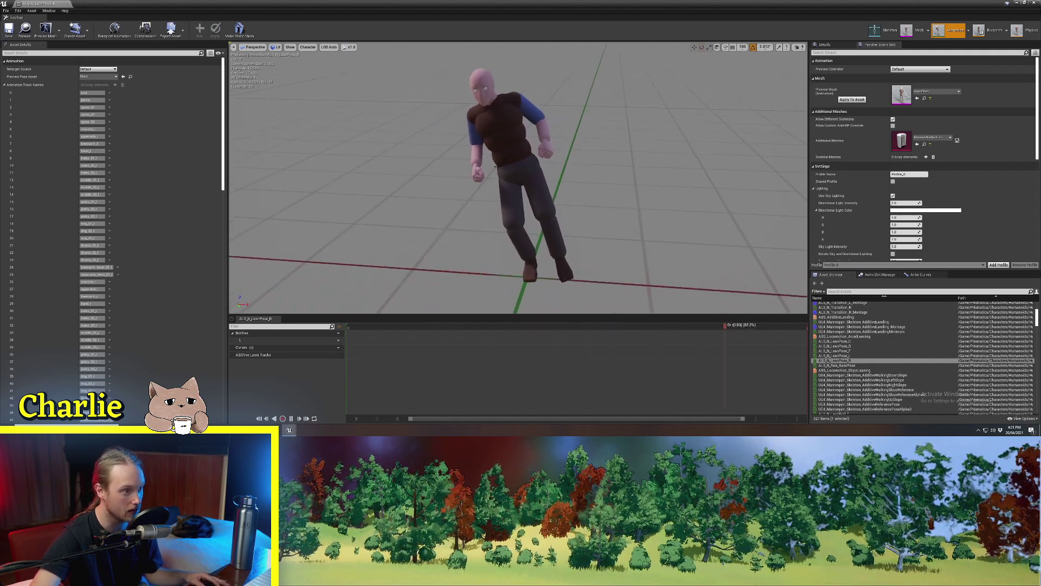
pyautogui.scroll(-4, 146, 212)
pyautogui.scroll(5, 125, 163)
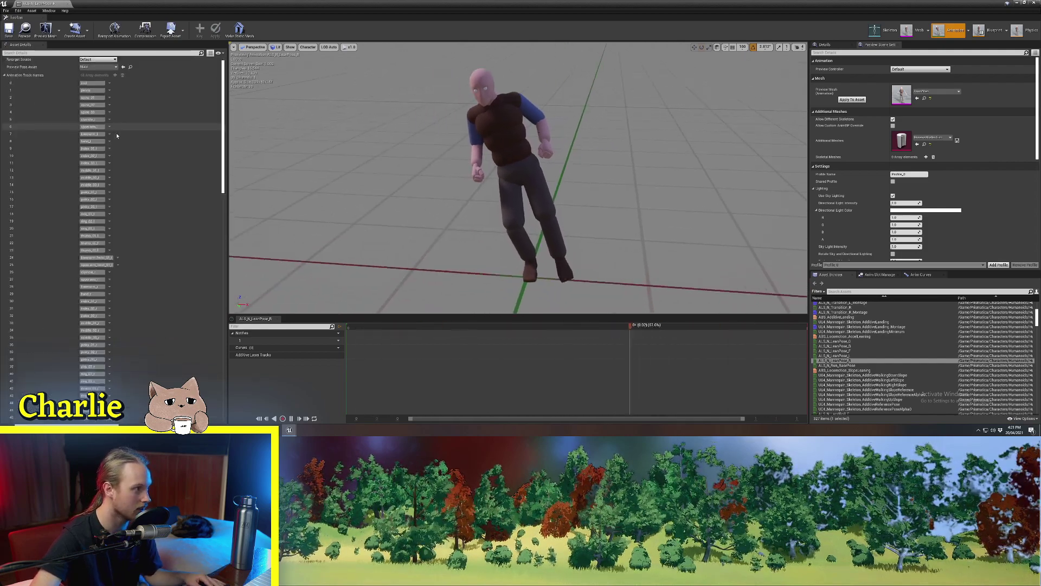
pyautogui.scroll(-5, 119, 141)
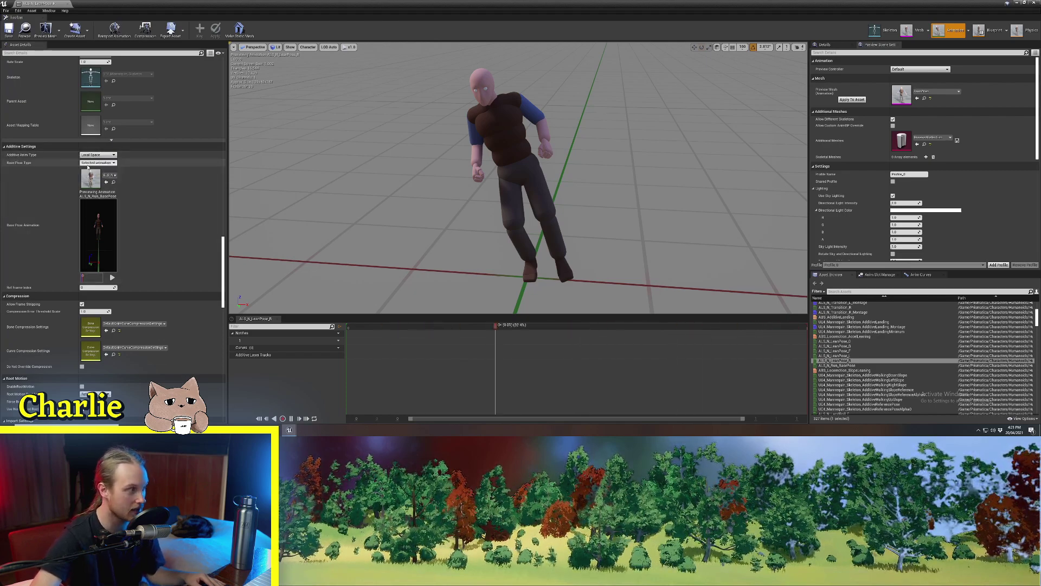
pyautogui.click(97, 156)
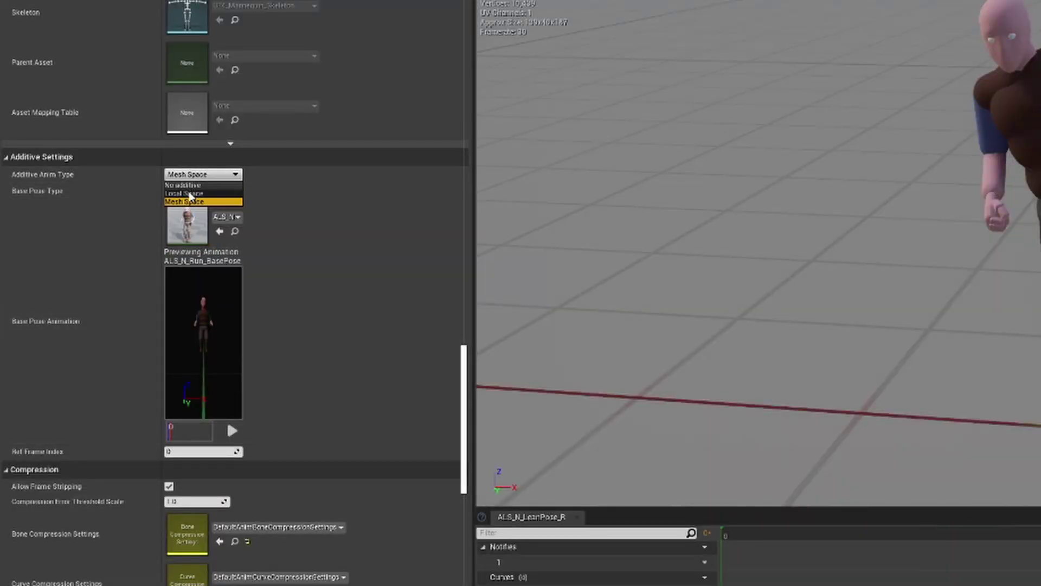
pyautogui.click(187, 193)
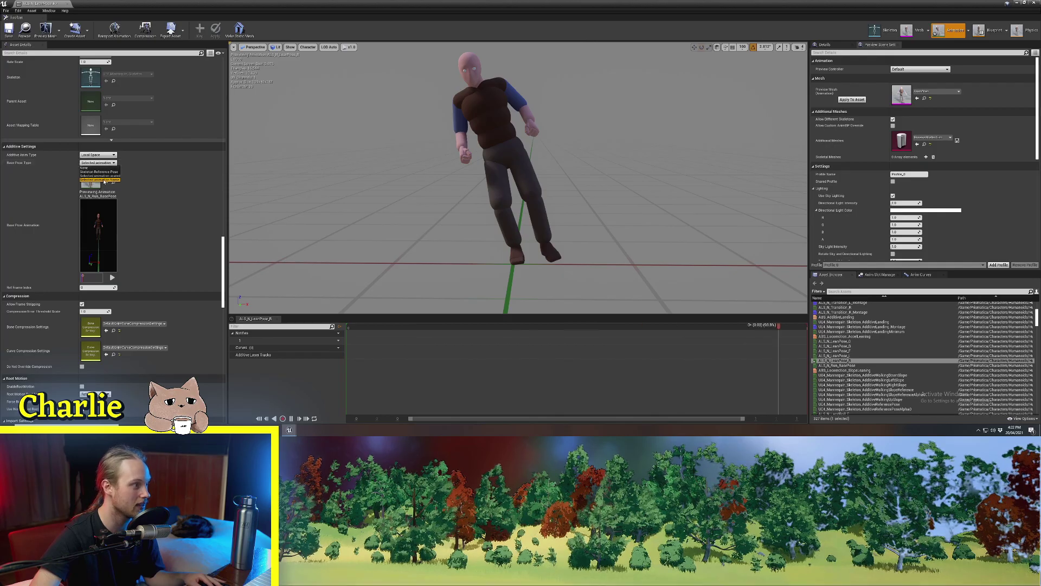
pyautogui.click(104, 182)
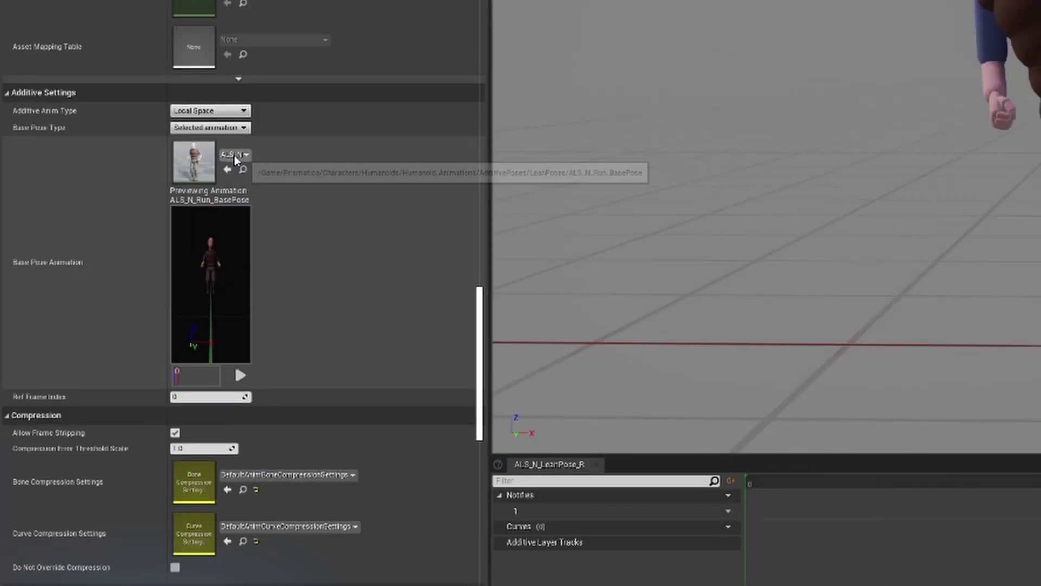
# Review the base pose animation of the right lean pose and the additive settings of the forward lean pose
pyautogui.click(234, 155)
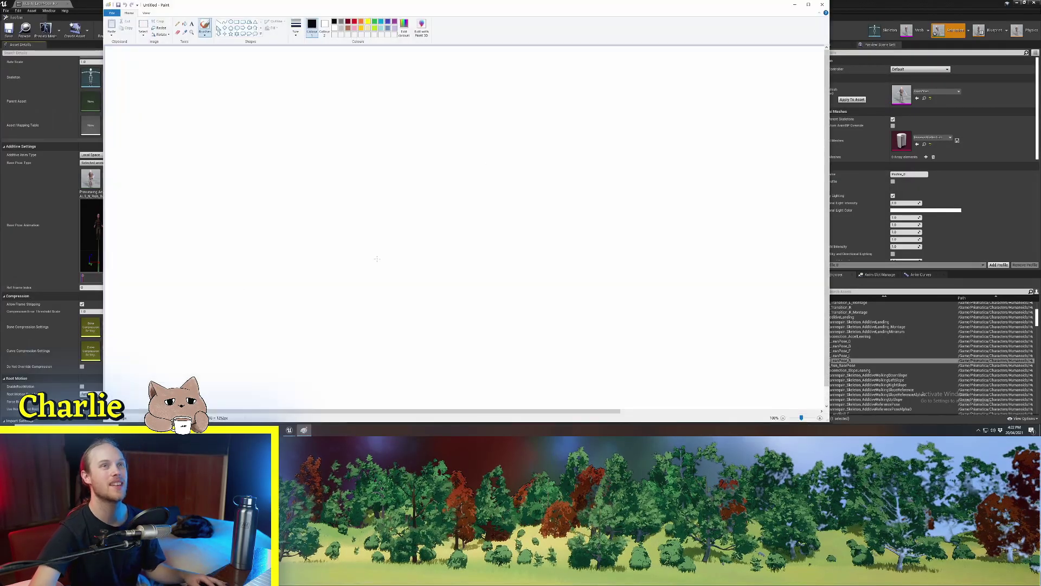
pyautogui.moveTo(495, 8); pyautogui.dragTo(536, 13)
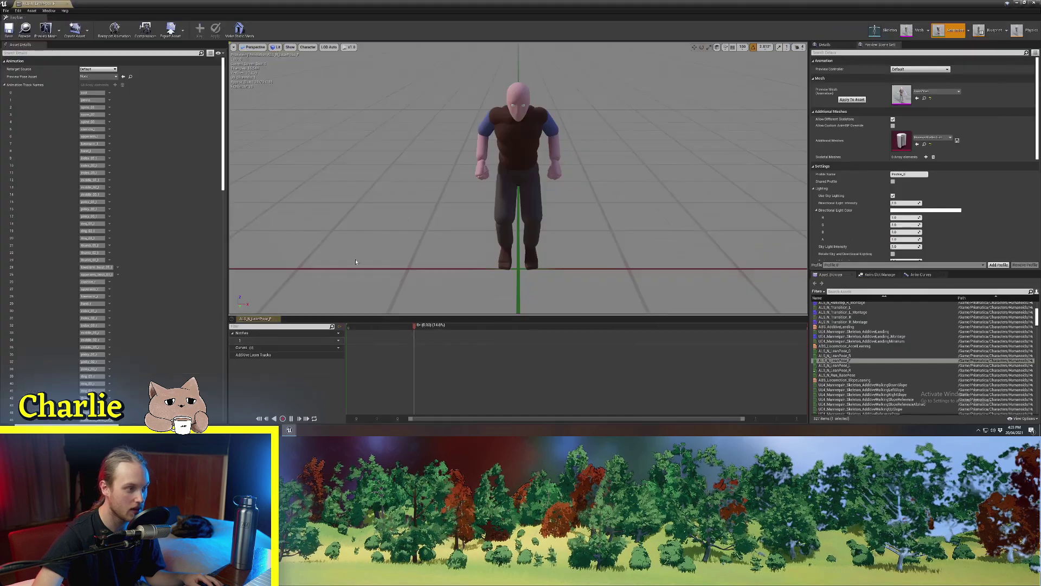
pyautogui.scroll(-10, 181, 188)
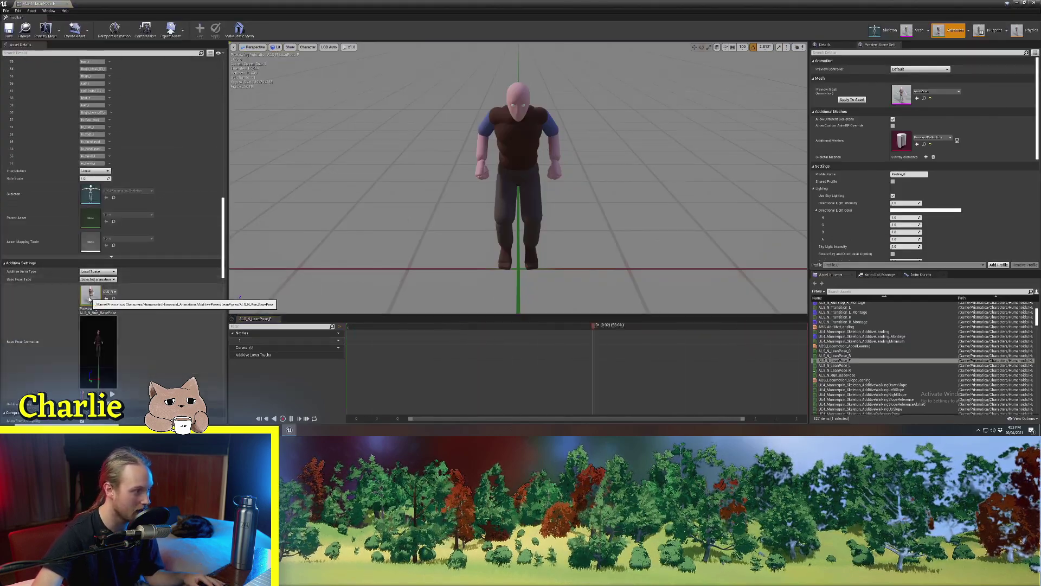
# Create a Blend Space in the LeanPoses folder using the UE4_Mannequin_Skeleton and open it
pyautogui.click(67, 4)
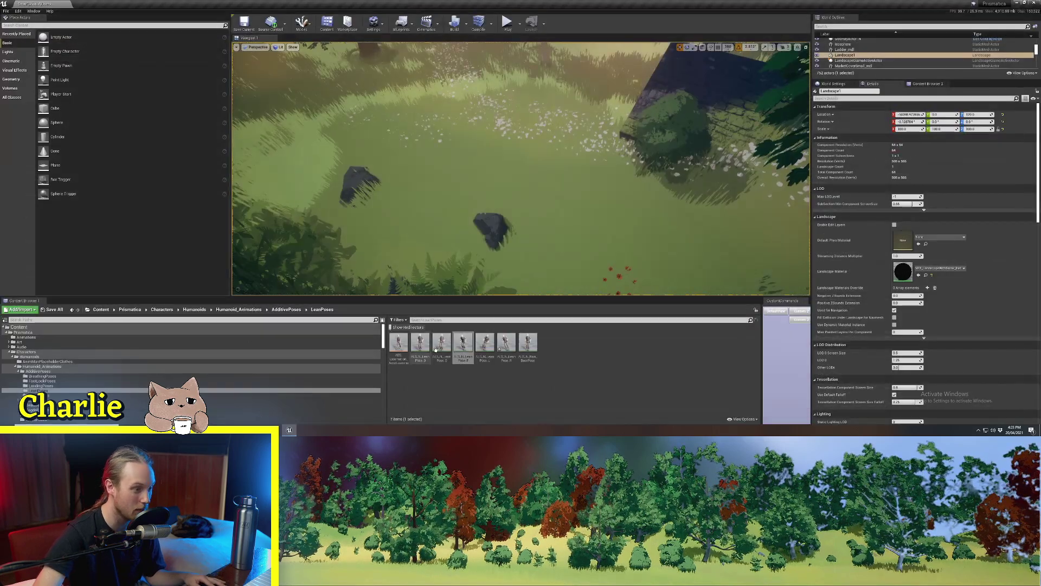
pyautogui.rightClick(566, 353)
pyautogui.moveTo(589, 272)
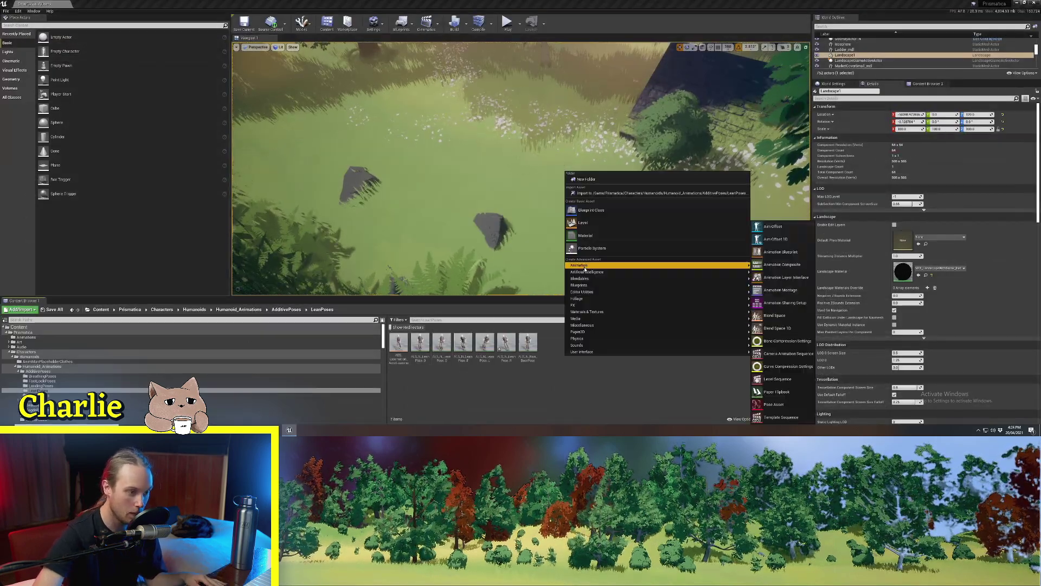
pyautogui.click(777, 326)
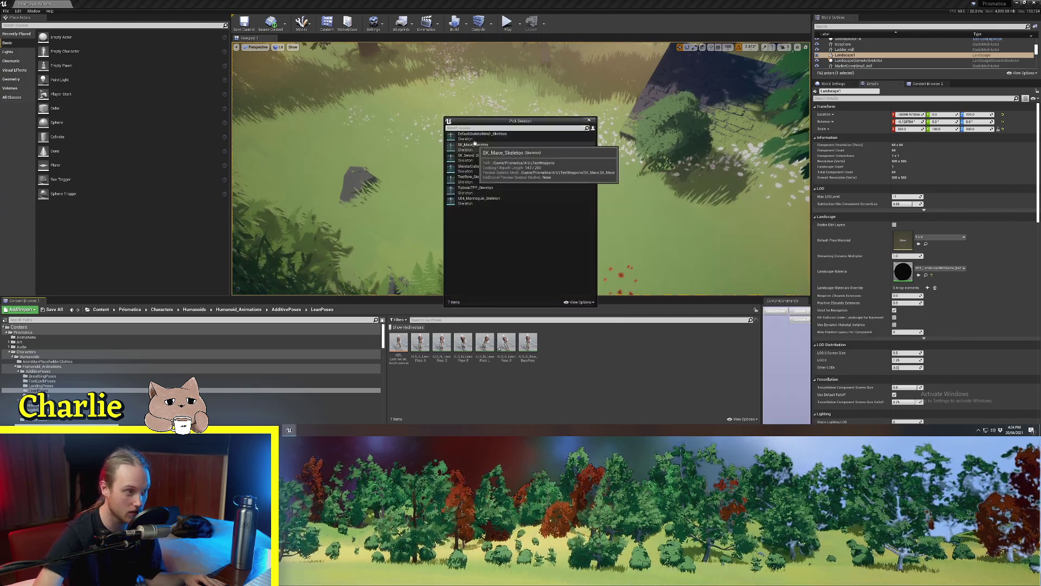
pyautogui.click(475, 200)
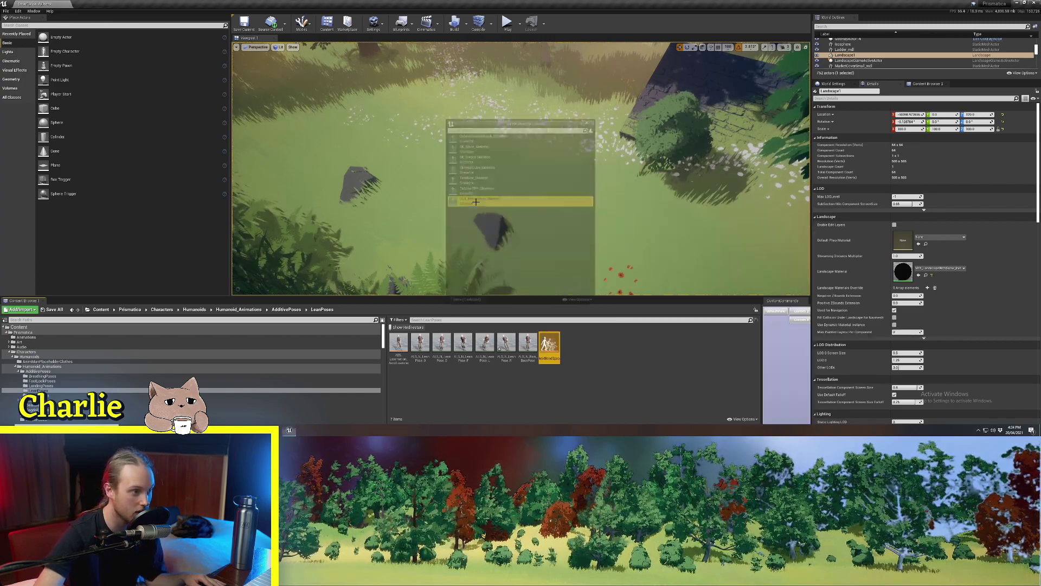
pyautogui.doubleClick(548, 342)
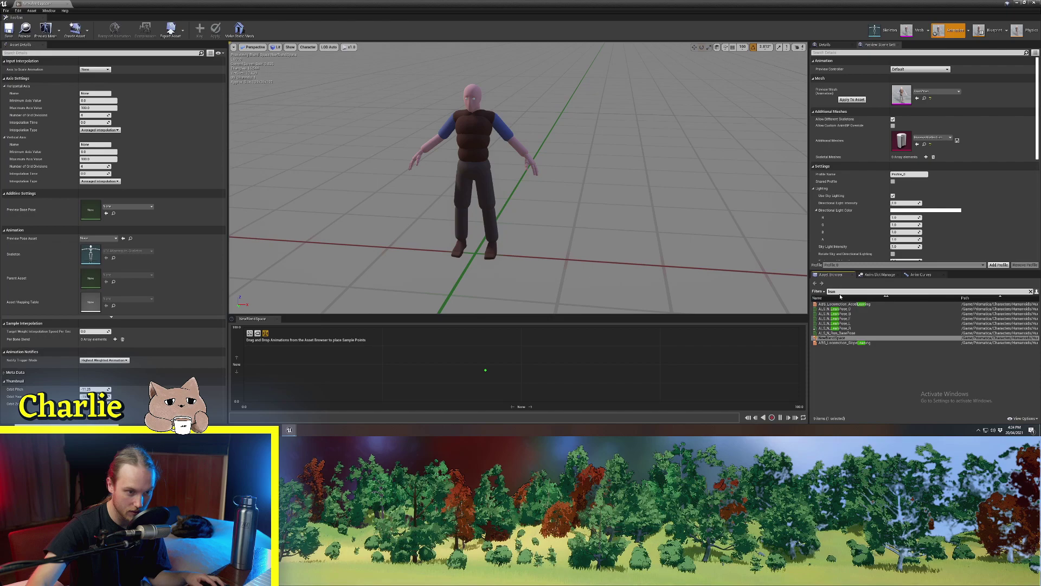
# Place the lean poses on the blend grid: 0 in the centre, B bottom centre, F top centre, L middle left and R middle right
pyautogui.moveTo(835, 314); pyautogui.dragTo(521, 402)
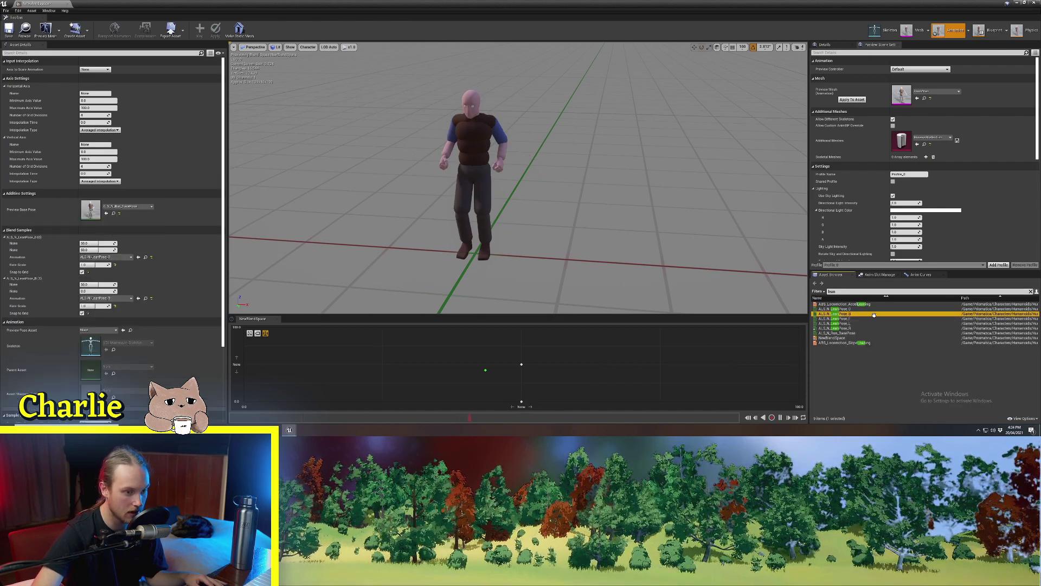
pyautogui.click(835, 318)
pyautogui.moveTo(835, 318); pyautogui.dragTo(546, 358)
pyautogui.click(835, 323)
pyautogui.moveTo(258, 366); pyautogui.dragTo(258, 366)
pyautogui.click(835, 328)
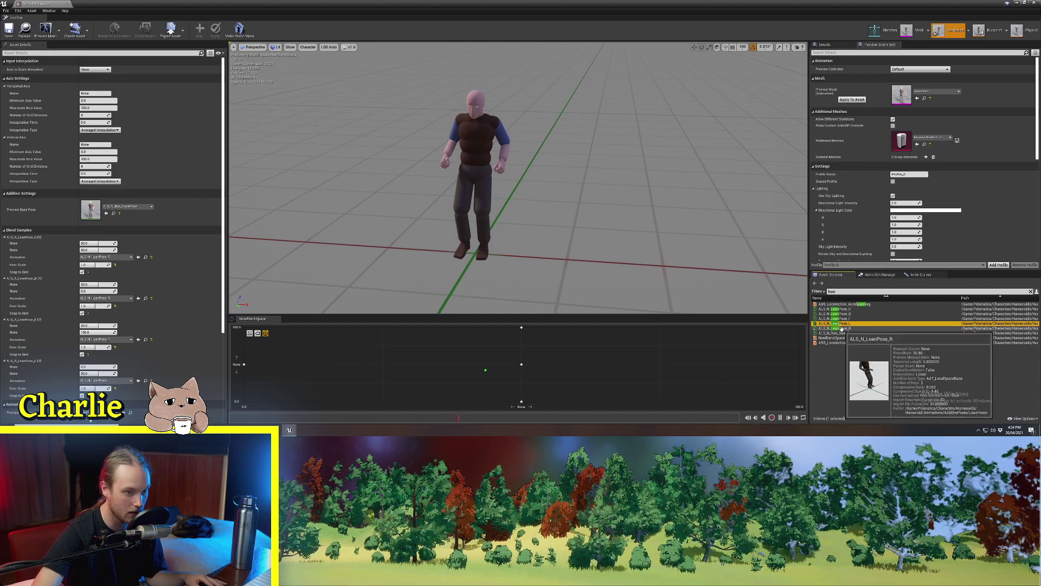
pyautogui.moveTo(835, 328); pyautogui.dragTo(787, 364)
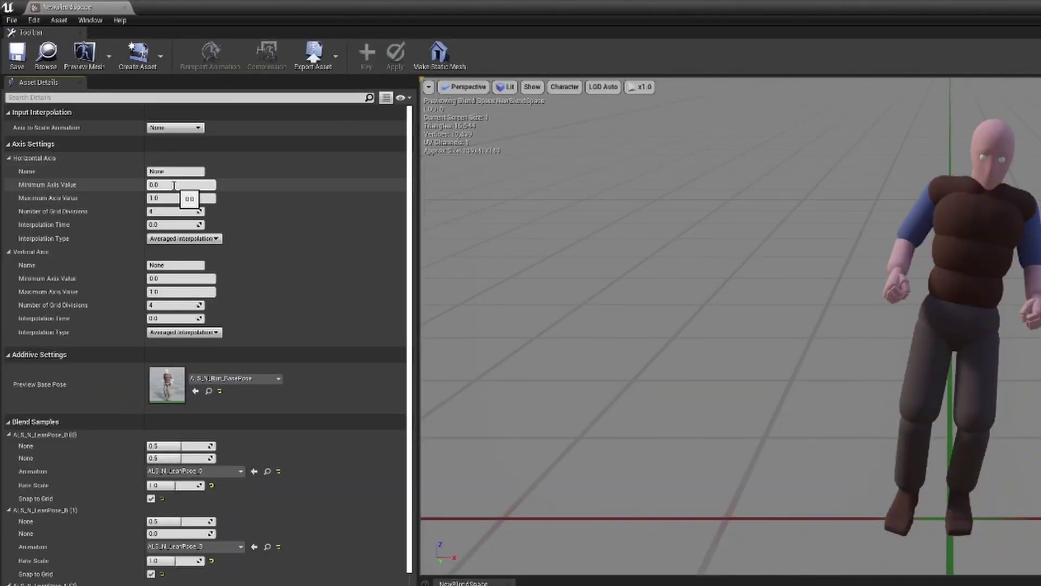
# Set the minimum axis value to -1 for both the horizontal and vertical axes of the blend space
pyautogui.click(158, 199)
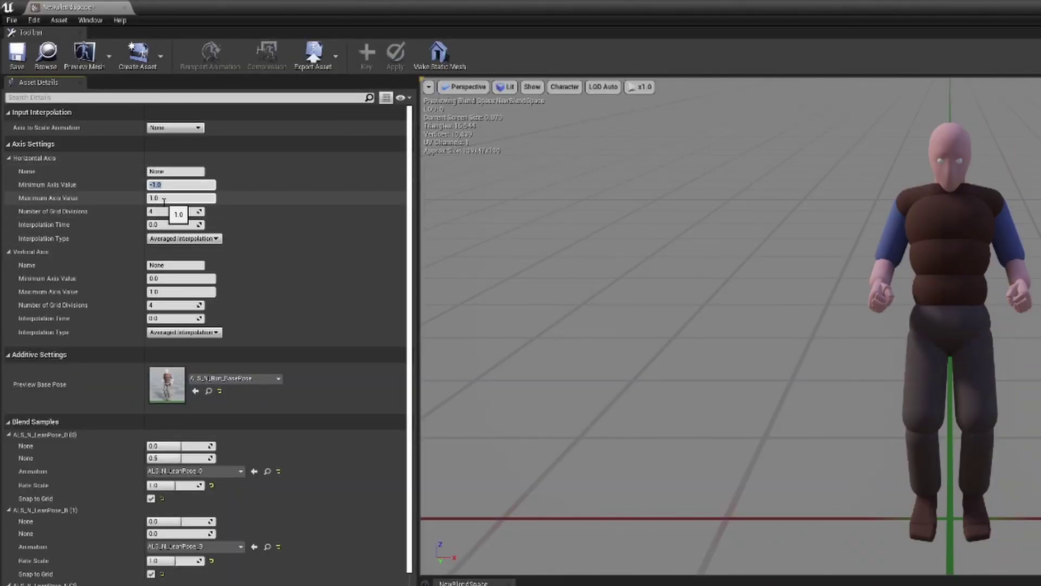
pyautogui.click(163, 279)
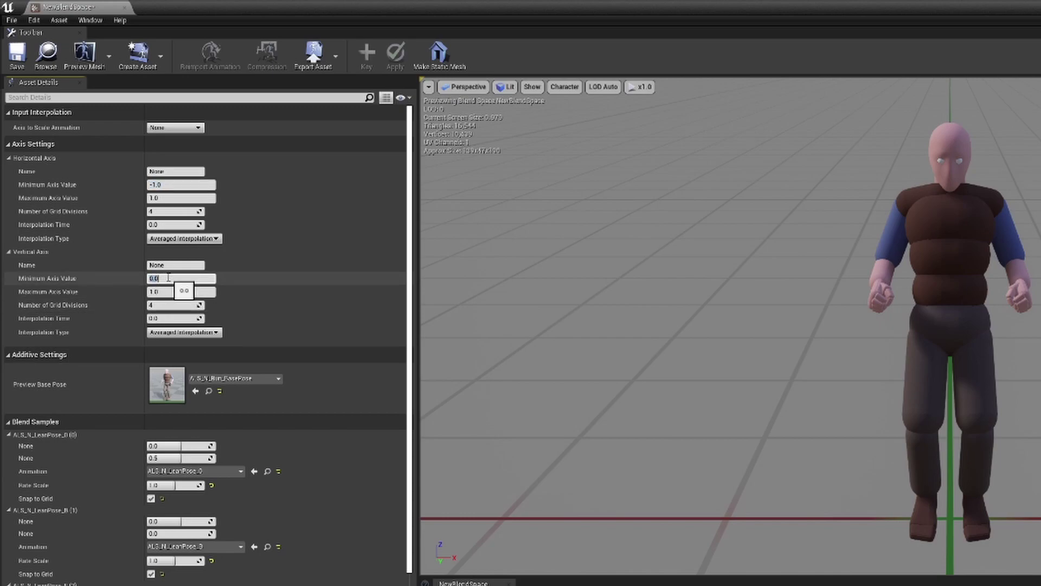
pyautogui.write('-1')
pyautogui.press('Return')
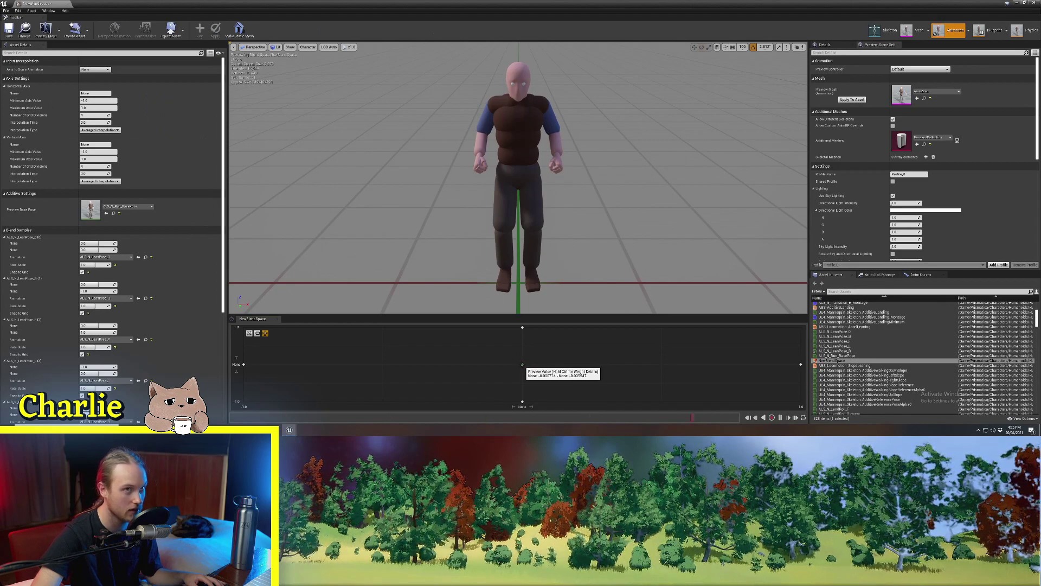
# Preview the blended lean poses on the character from the side and look through the blend space's asset details
pyautogui.moveTo(547, 272); pyautogui.dragTo(569, 209)
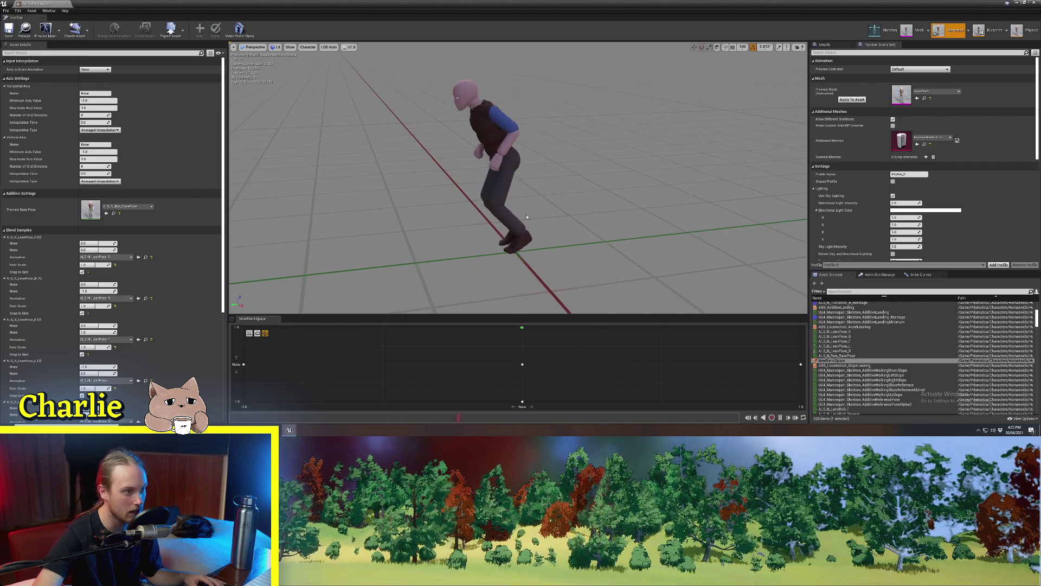
pyautogui.moveTo(507, 283); pyautogui.dragTo(469, 283, button='right')
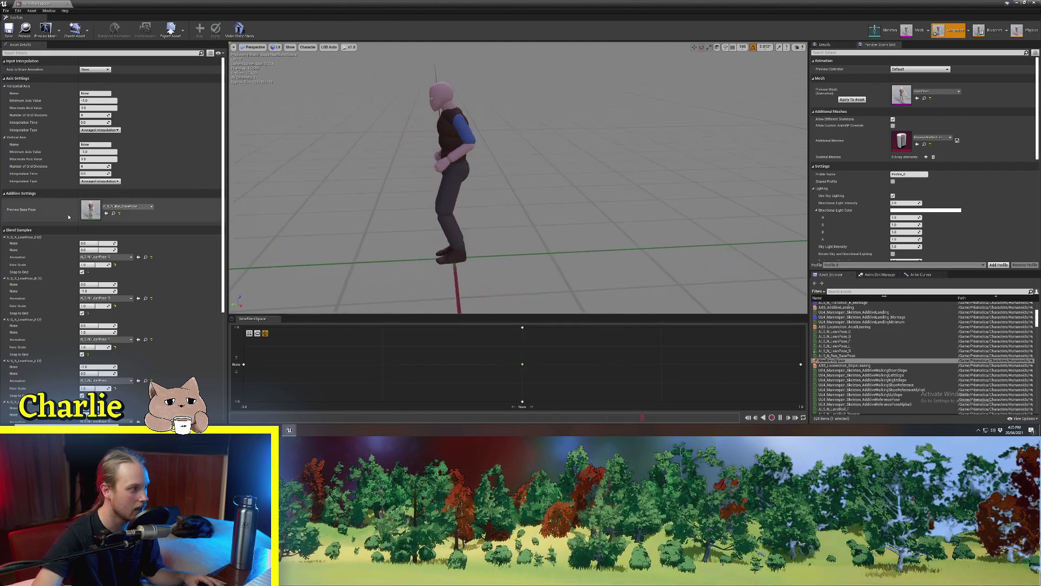
pyautogui.scroll(-8, 91, 212)
pyautogui.moveTo(469, 227); pyautogui.dragTo(442, 213, button='right')
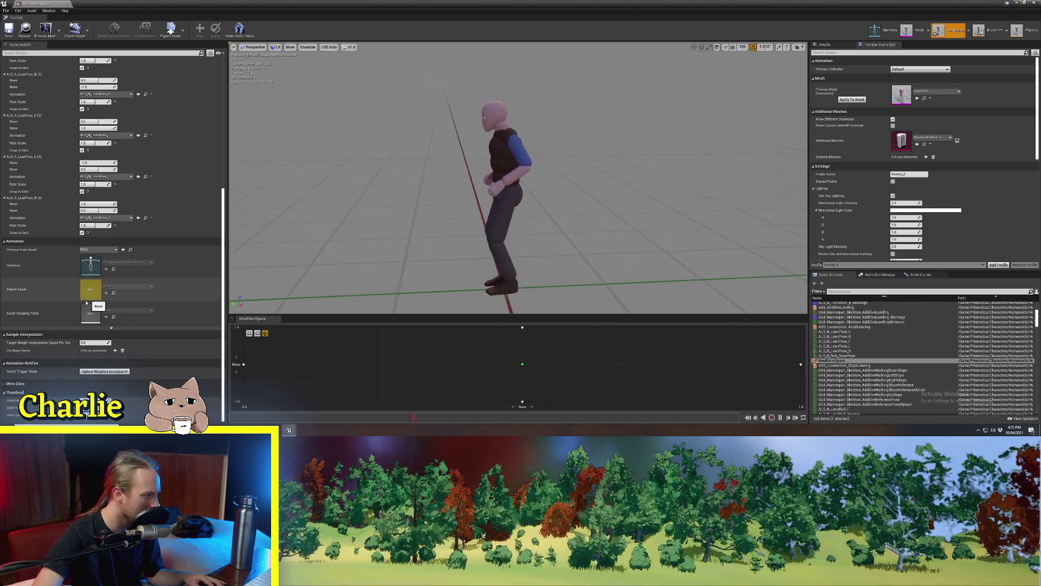
# Set the Preview Base Pose to a mannequin running animation and preview the forward and backward leans on it
pyautogui.scroll(8, 86, 302)
pyautogui.click(125, 206)
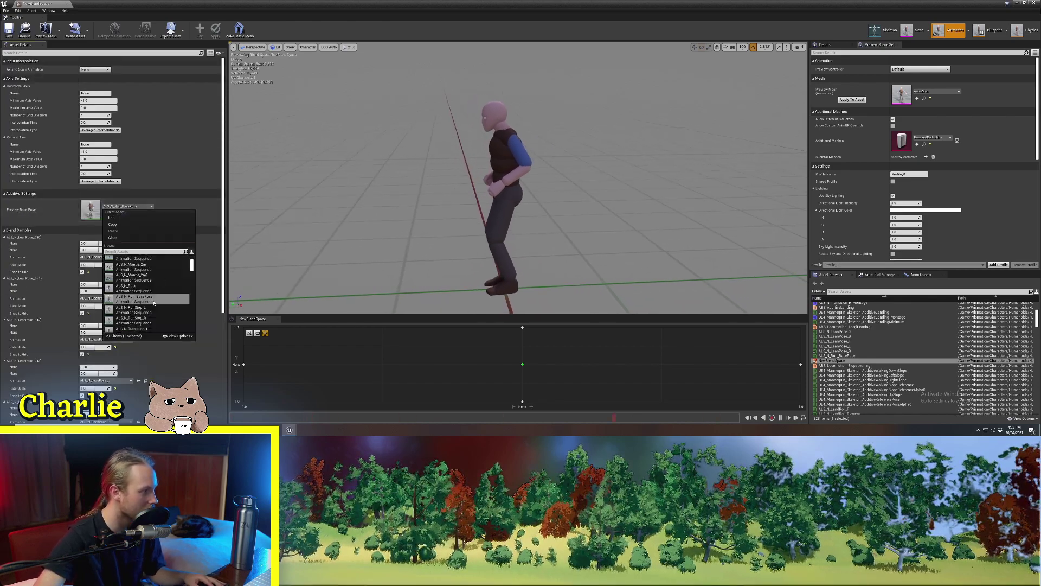
pyautogui.write('ru')
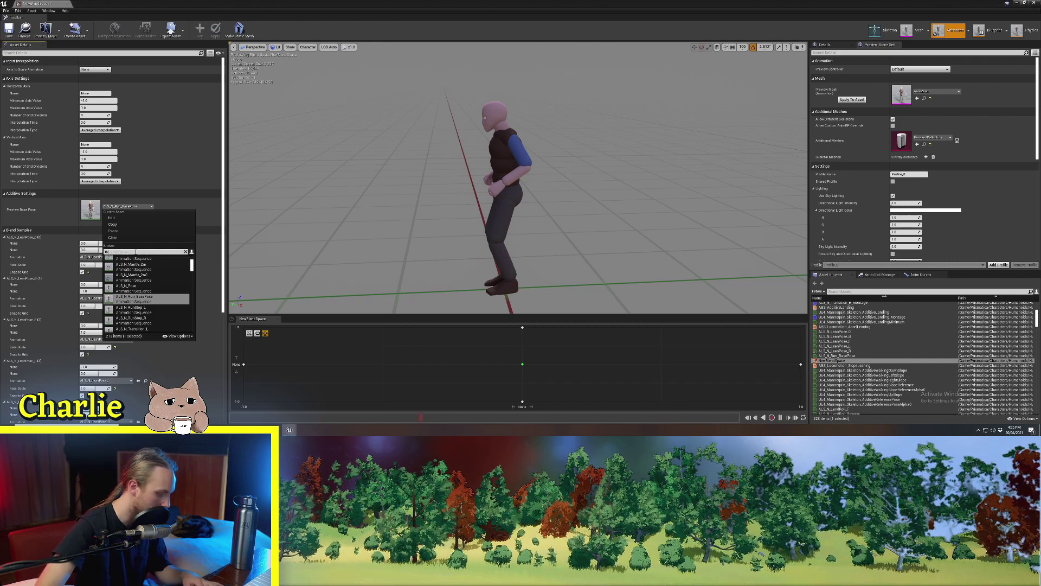
pyautogui.write('n')
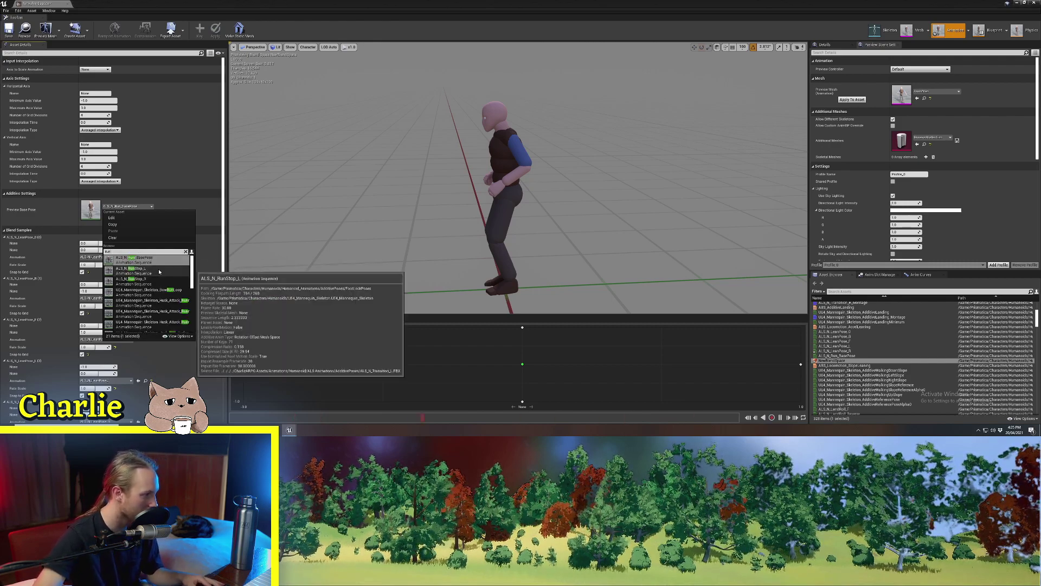
pyautogui.click(150, 296)
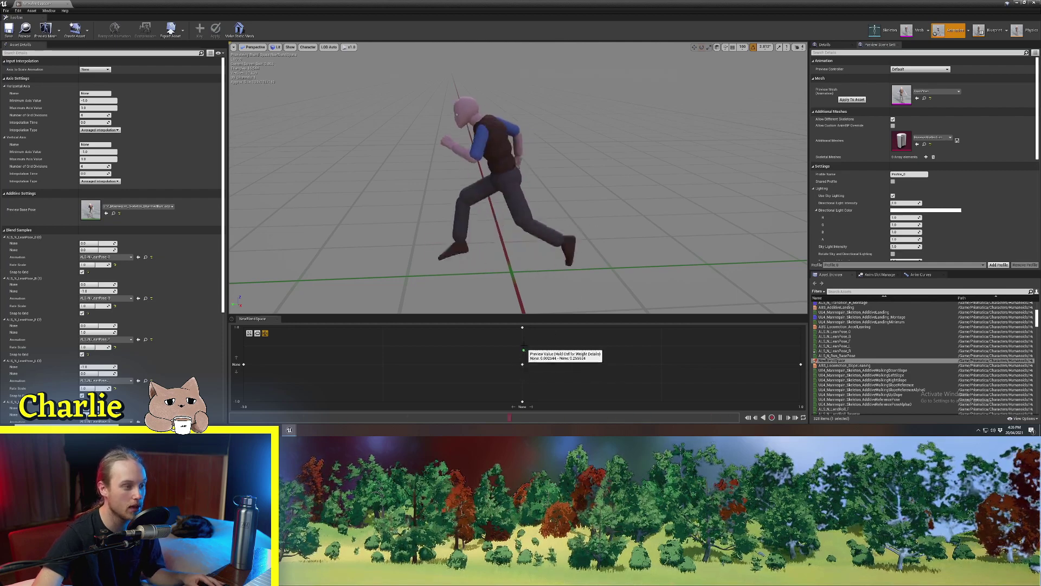
pyautogui.moveTo(524, 327); pyautogui.dragTo(525, 411)
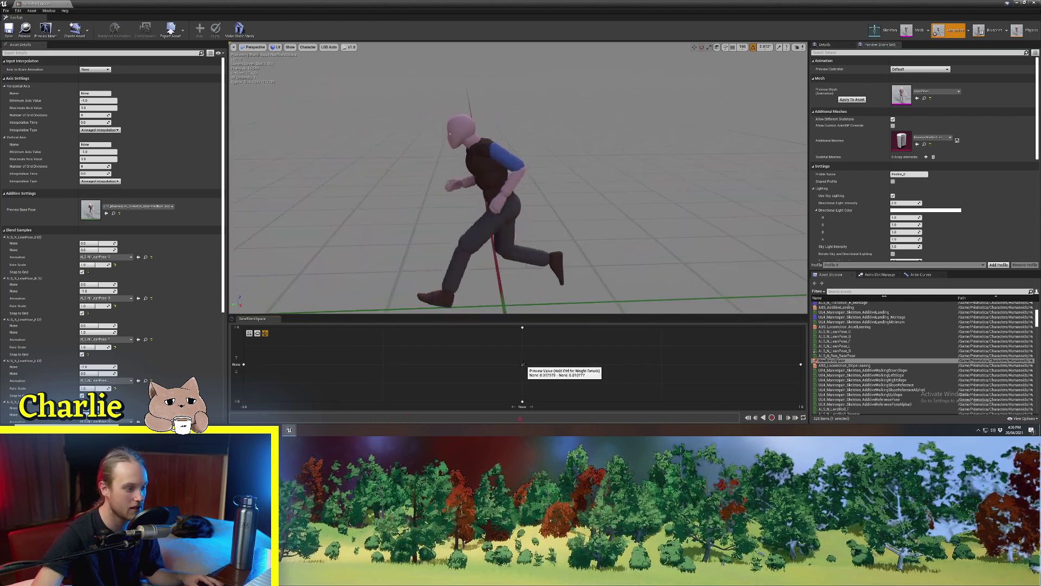
pyautogui.moveTo(522, 364); pyautogui.dragTo(522, 327)
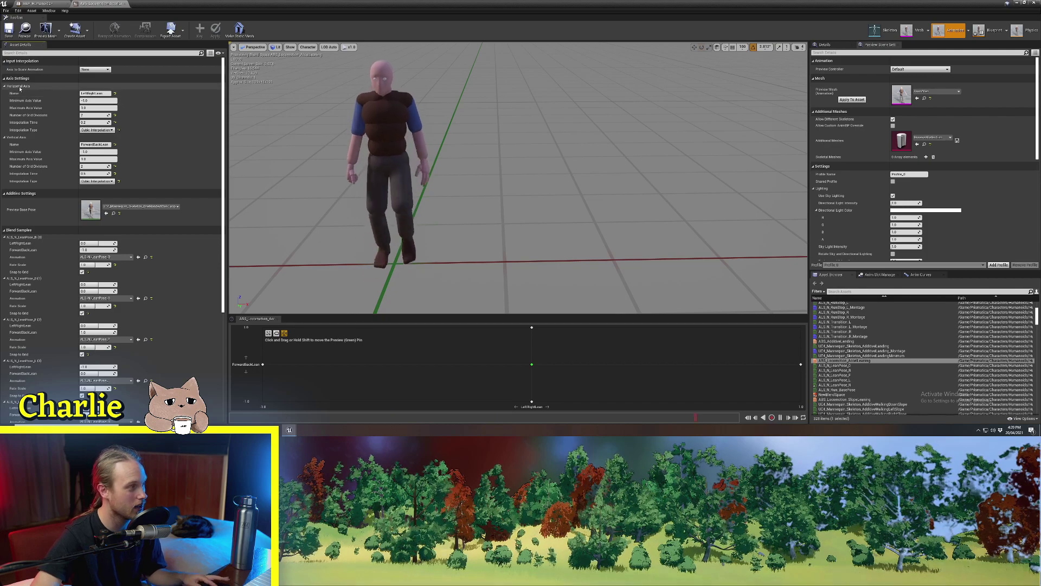
# Examine the LeftRightLean and ForwardBackLean axis settings, including grid divisions and interpolation, in the existing acceleration leaning blend space
pyautogui.click(89, 94)
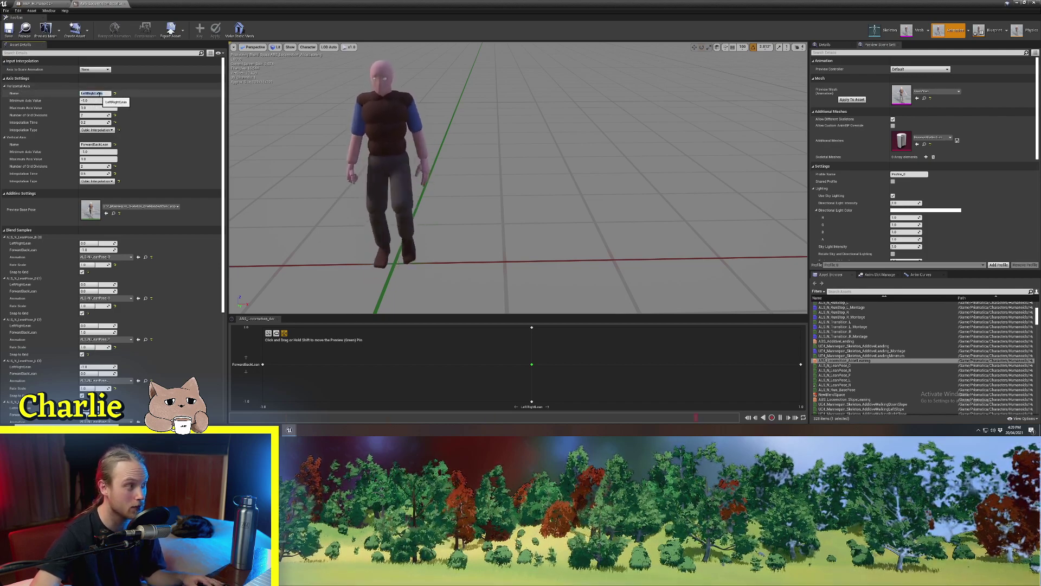
pyautogui.click(99, 94)
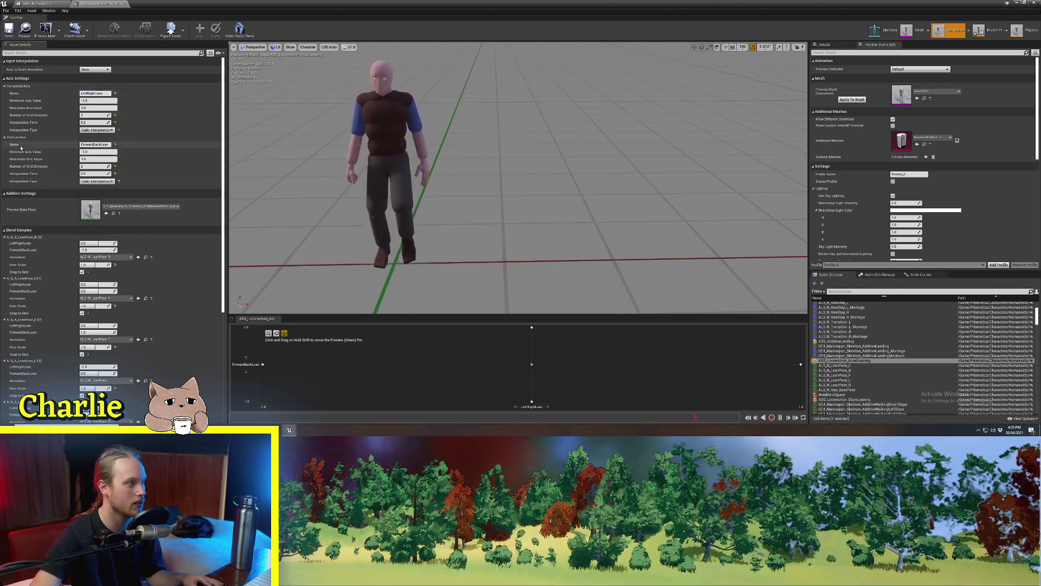
pyautogui.click(6, 138)
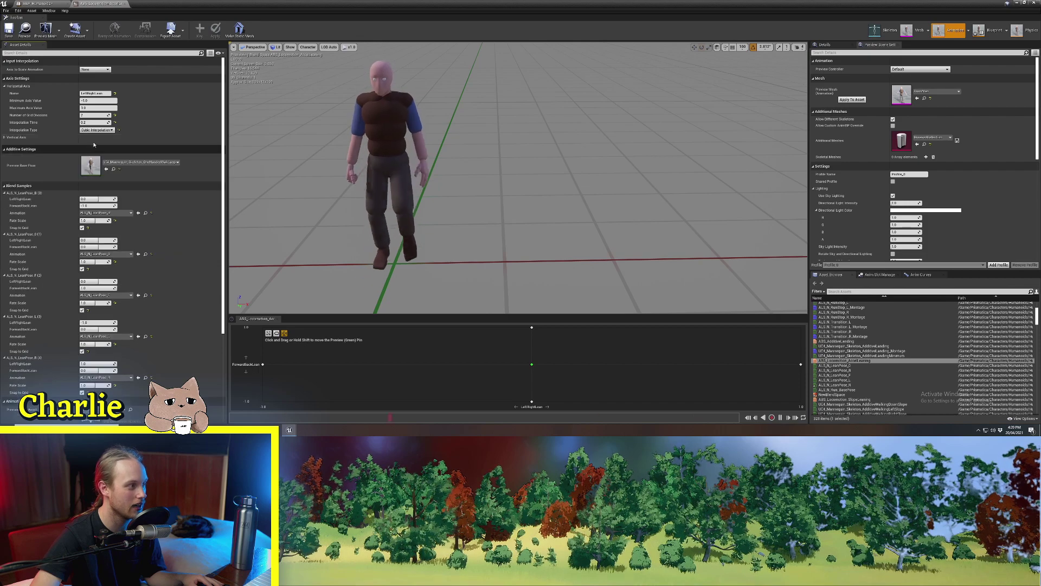
pyautogui.click(4, 137)
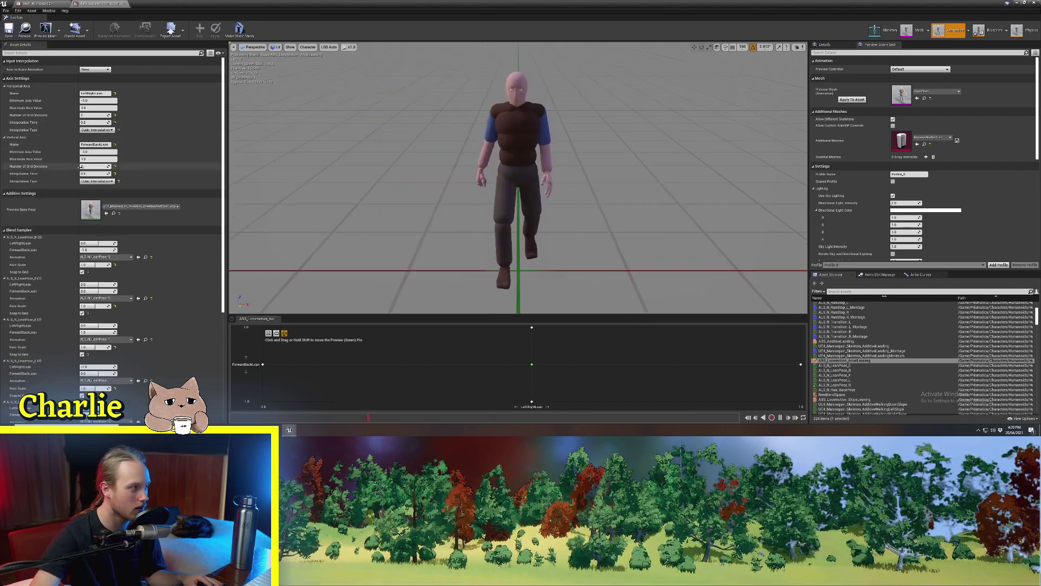
pyautogui.click(93, 122)
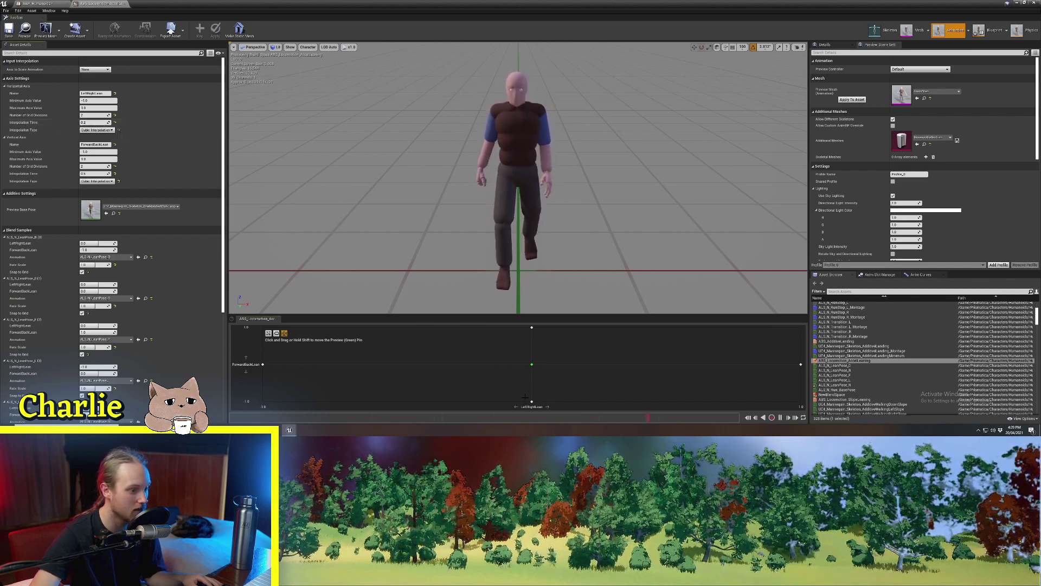
pyautogui.press('d')
# Examine the Apply Additive nodes in the ABP_Humanoid2 AnimGraph and select the AccelerationLeaning state machine feeding the first one
pyautogui.moveTo(528, 218); pyautogui.dragTo(342, 213, button='right')
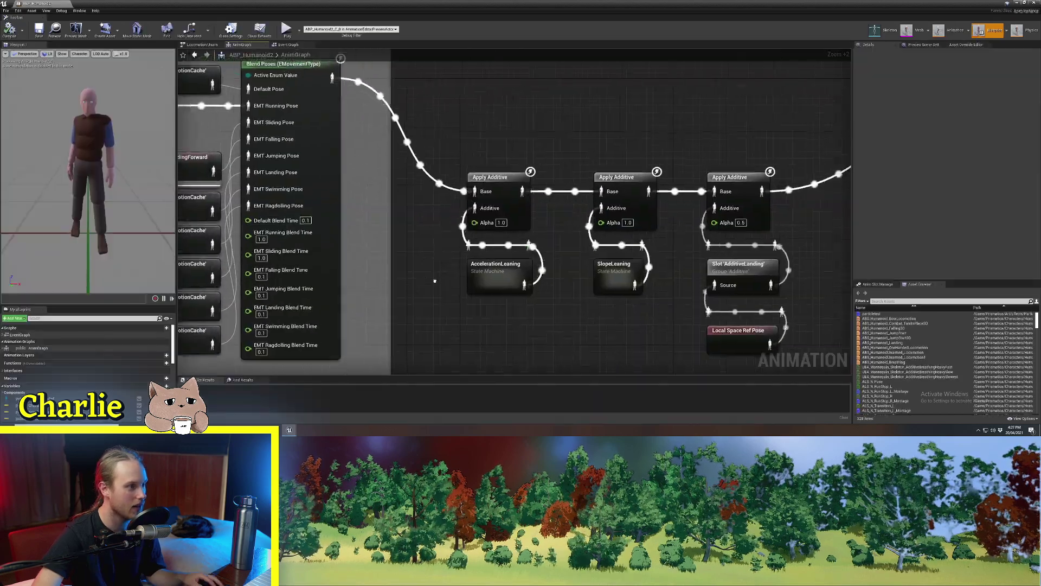
pyautogui.scroll(-2, 402, 267)
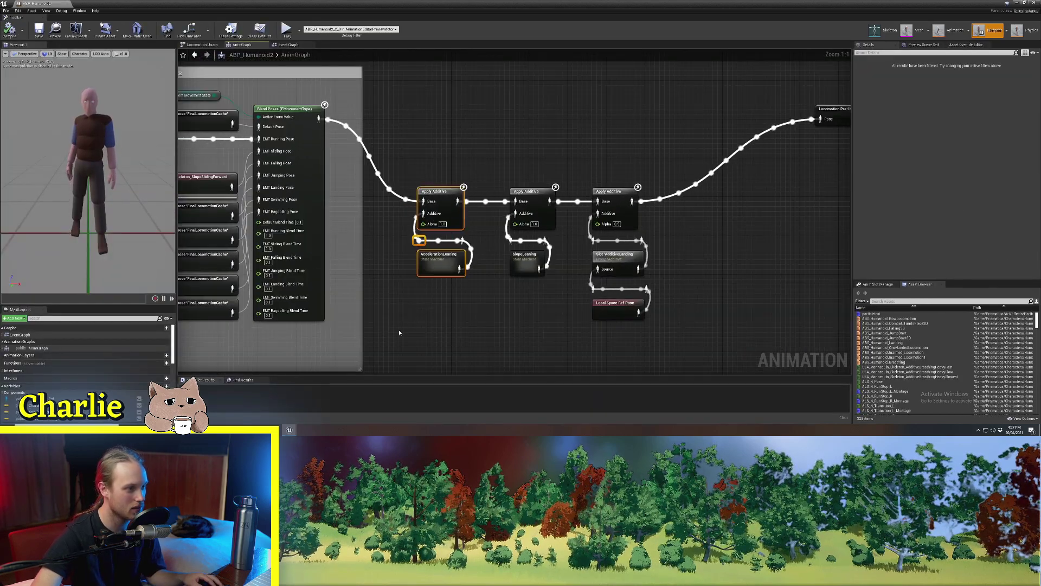
pyautogui.scroll(4, 424, 316)
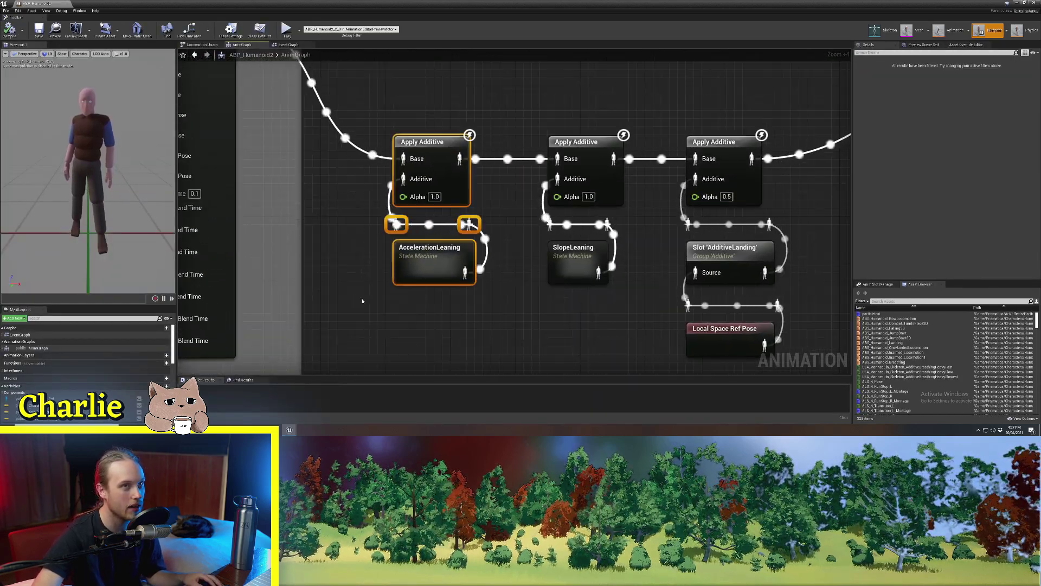
pyautogui.click(360, 298)
pyautogui.scroll(3, 350, 294)
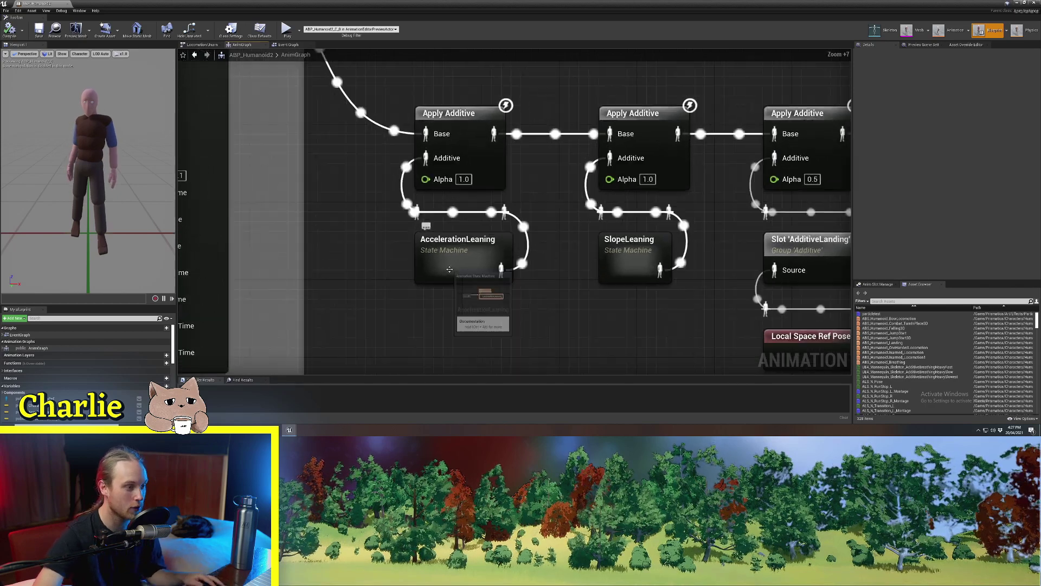
pyautogui.click(449, 270)
pyautogui.moveTo(458, 251); pyautogui.dragTo(467, 280)
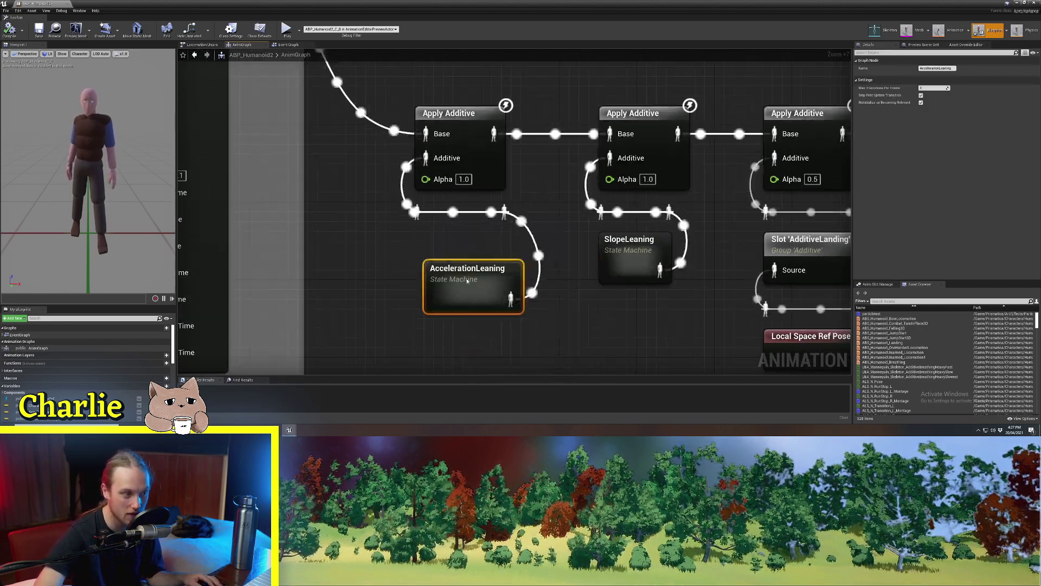
pyautogui.hotkey('ctrl', 'z')
pyautogui.moveTo(472, 263); pyautogui.dragTo(450, 263, button='right')
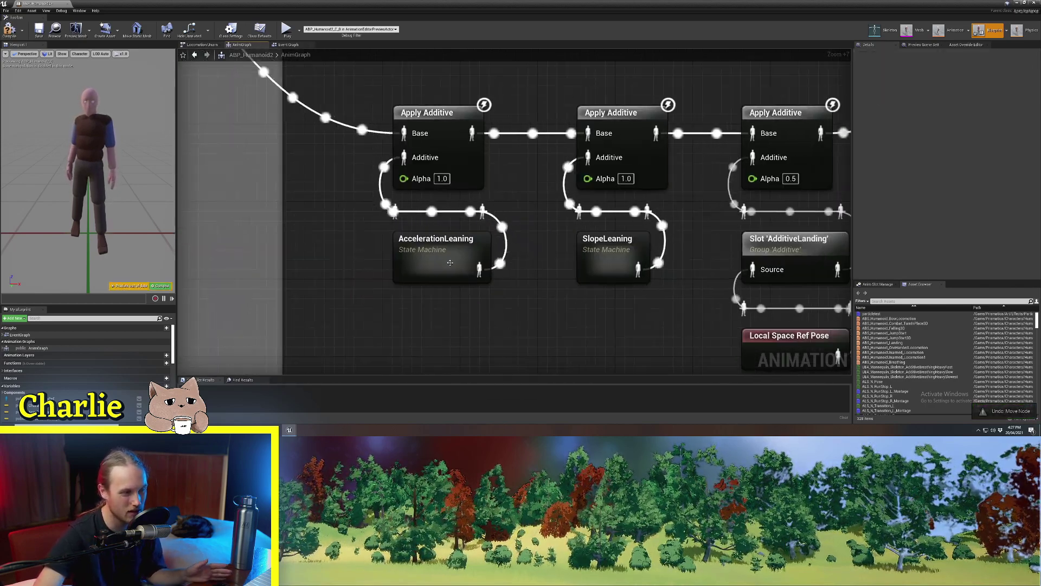
pyautogui.click(450, 262)
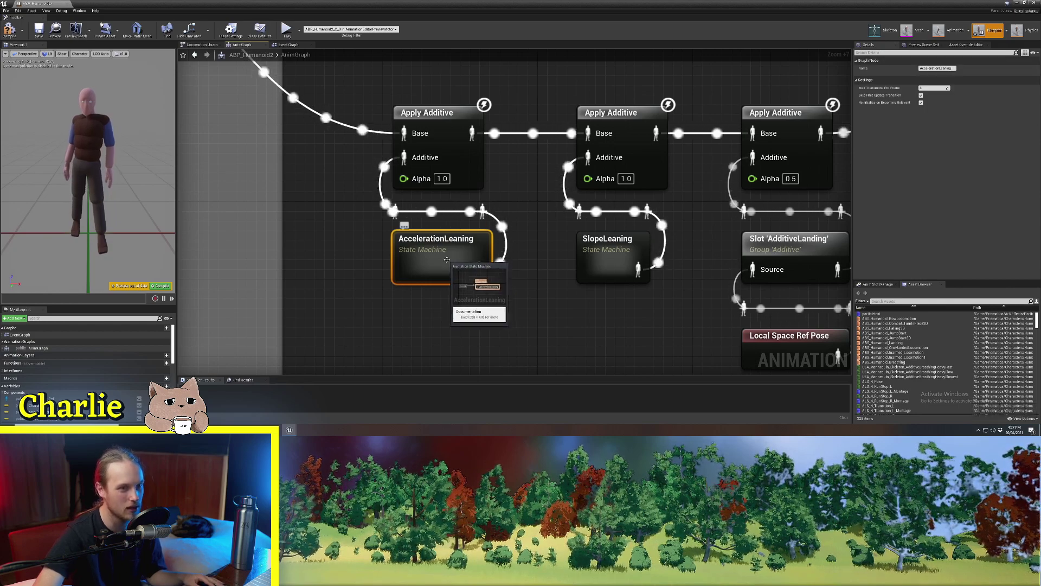
# Try feeding the first Apply Additive from an ABS_Locomotion_AccelLeaning blend space player placed below the AccelerationLeaning state machine
pyautogui.moveTo(420, 318); pyautogui.dragTo(421, 282, button='right')
pyautogui.rightClick(421, 282)
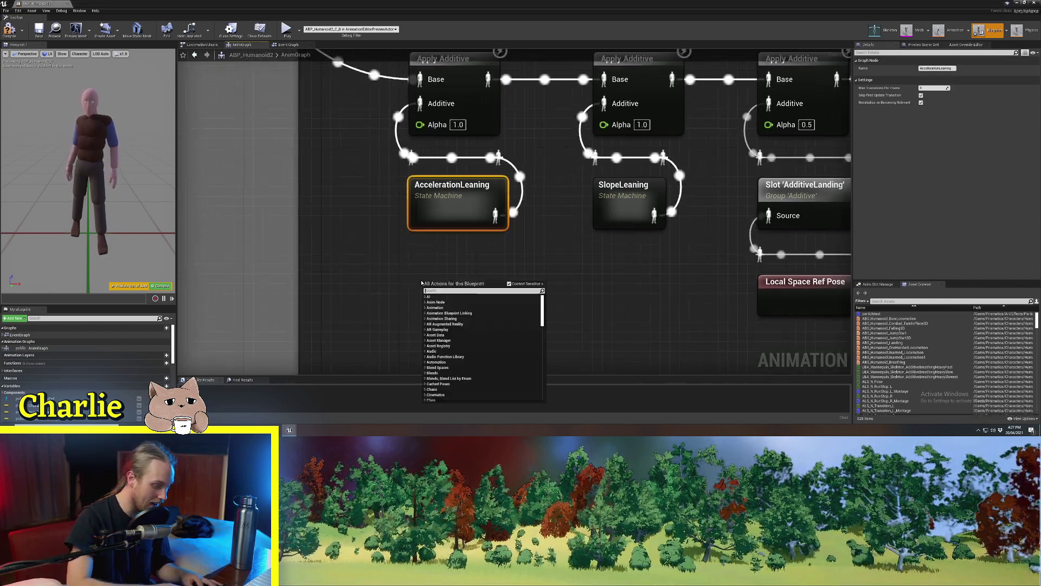
pyautogui.write('blend')
pyautogui.moveTo(540, 302); pyautogui.dragTo(464, 123)
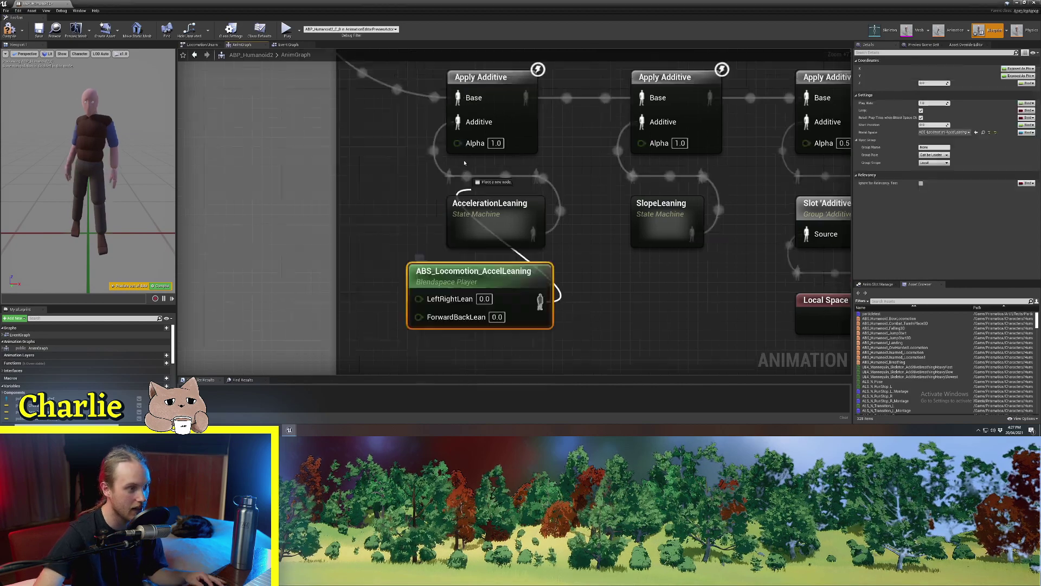
pyautogui.moveTo(517, 314); pyautogui.dragTo(526, 325)
pyautogui.click(477, 231)
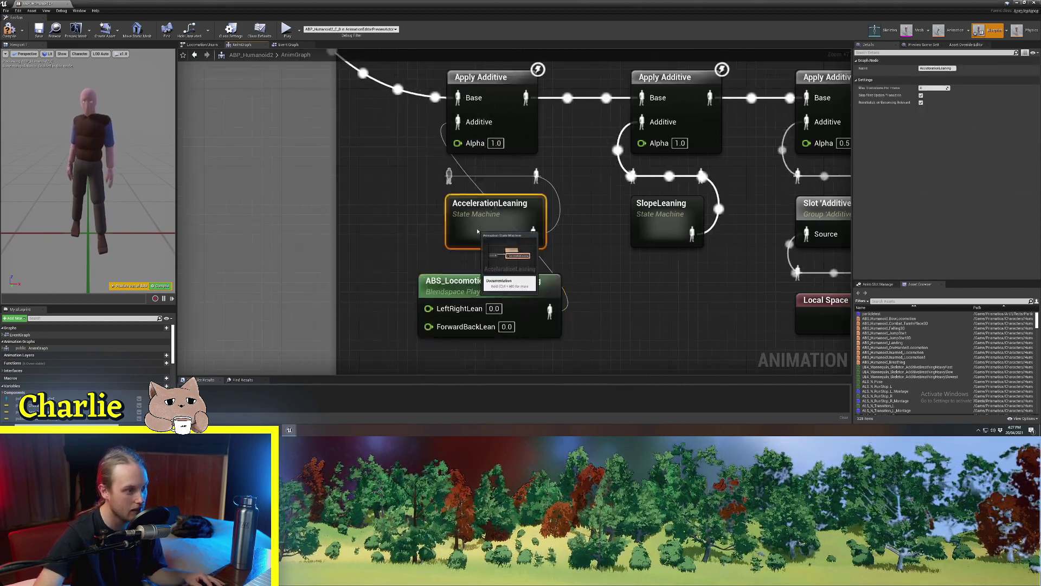
pyautogui.click(381, 285)
pyautogui.moveTo(382, 285); pyautogui.dragTo(421, 247, button='right')
pyautogui.click(496, 254)
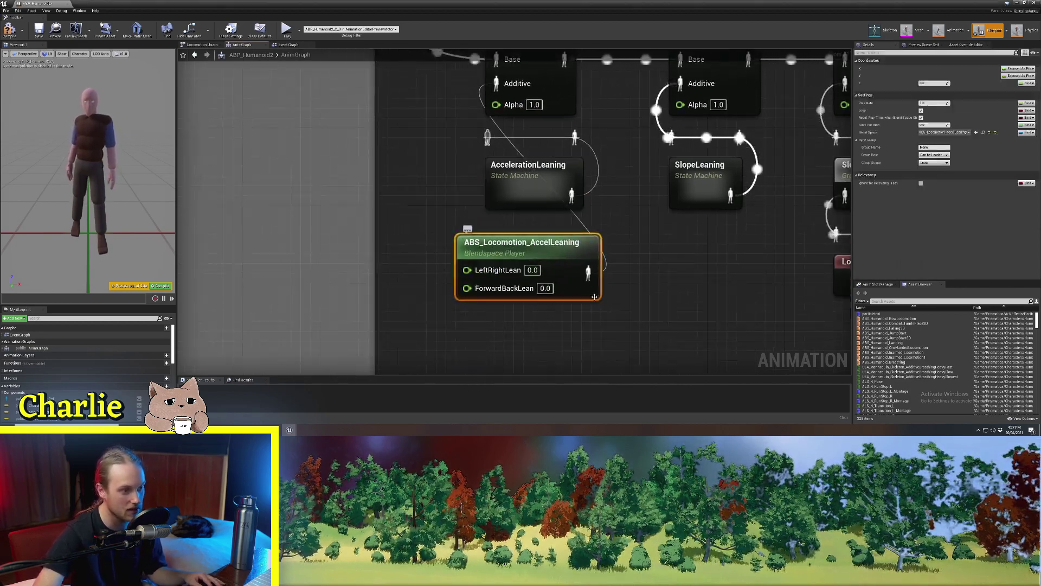
pyautogui.moveTo(594, 296); pyautogui.dragTo(546, 340, button='right')
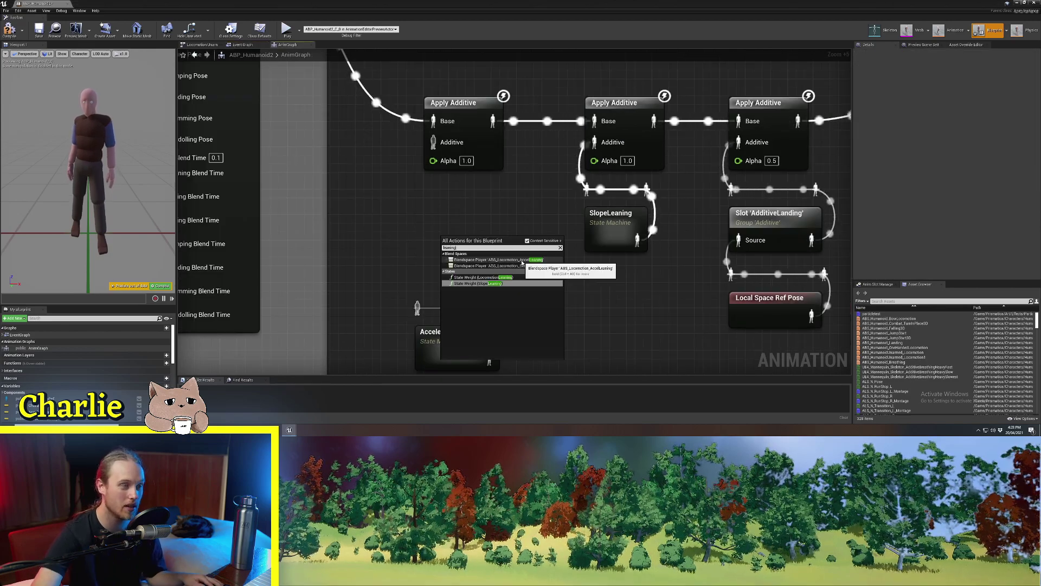
# Add an ABS_Locomotion_AccelLeaning blend space player below the first Apply Additive and clear the AccelerationLeaning state machine and its reroutes out of the way
pyautogui.click(522, 262)
pyautogui.moveTo(494, 245); pyautogui.dragTo(459, 201)
pyautogui.moveTo(489, 325); pyautogui.dragTo(527, 276, button='right')
pyautogui.moveTo(559, 244); pyautogui.dragTo(434, 323)
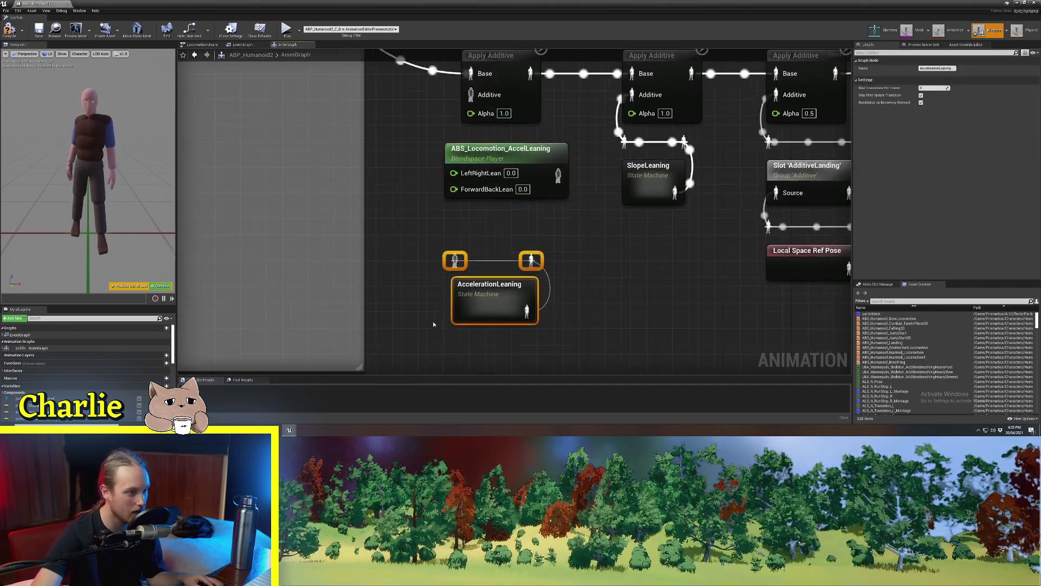
pyautogui.press('Delete')
# Connect the ABS_Locomotion_AccelLeaning blend space player's pose output to the Additive input of the first Apply Additive
pyautogui.moveTo(477, 356); pyautogui.dragTo(477, 298, button='right')
pyautogui.scroll(2, 479, 296)
pyautogui.moveTo(477, 171); pyautogui.dragTo(507, 321, button='right')
pyautogui.click(488, 313)
pyautogui.moveTo(513, 220); pyautogui.dragTo(446, 229)
pyautogui.click(537, 222)
pyautogui.moveTo(516, 261); pyautogui.dragTo(484, 158)
pyautogui.moveTo(495, 149); pyautogui.dragTo(527, 206, button='right')
pyautogui.click(517, 182)
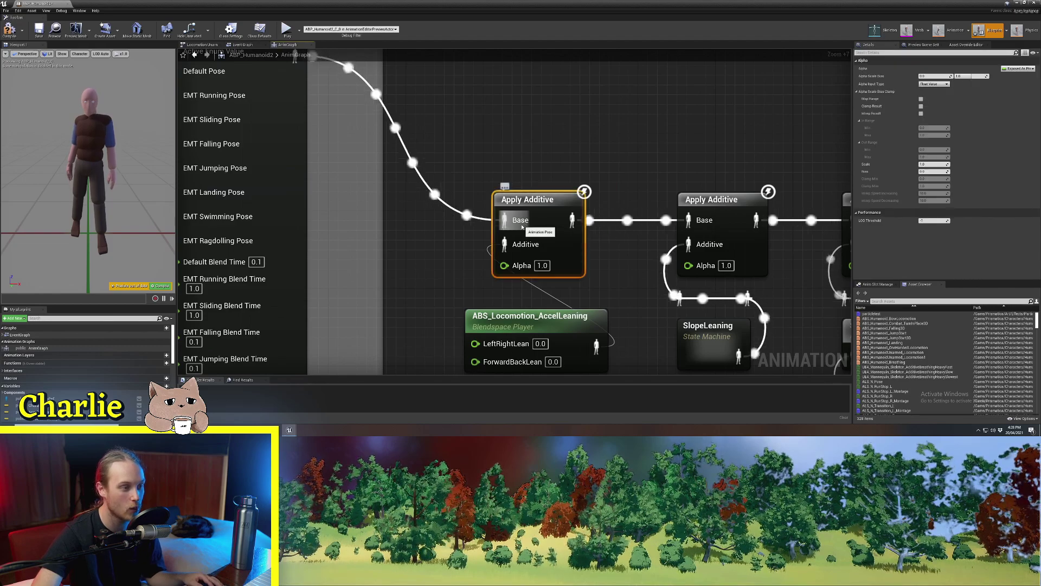
# Examine where the additive leaning sits in the AnimGraph by following the pose chain to the Output Pose and back
pyautogui.moveTo(457, 286); pyautogui.dragTo(427, 251, button='right')
pyautogui.click(430, 226)
pyautogui.scroll(-8, 430, 226)
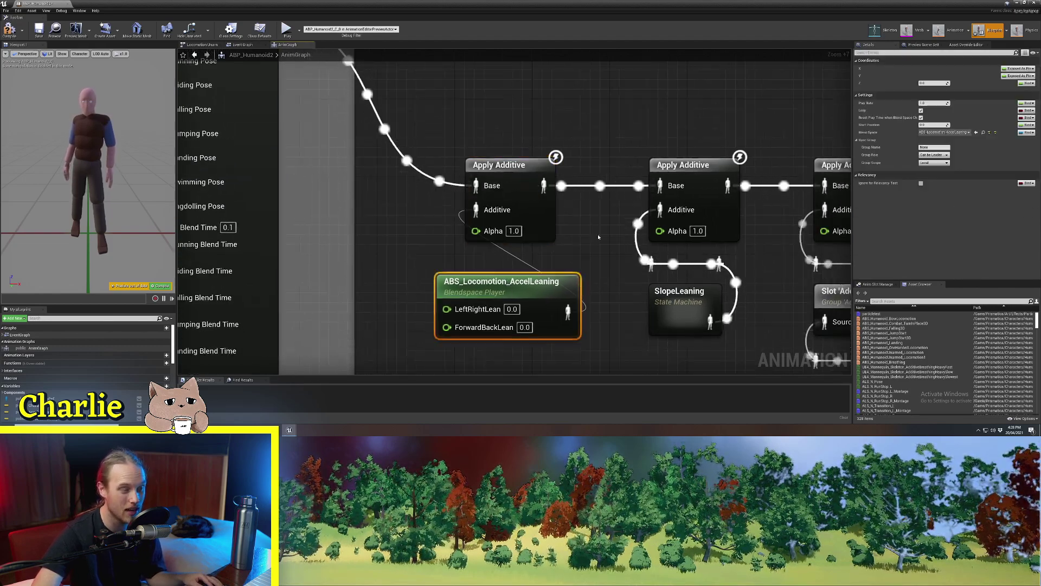
pyautogui.moveTo(662, 214); pyautogui.dragTo(434, 229, button='right')
pyautogui.scroll(-5, 433, 229)
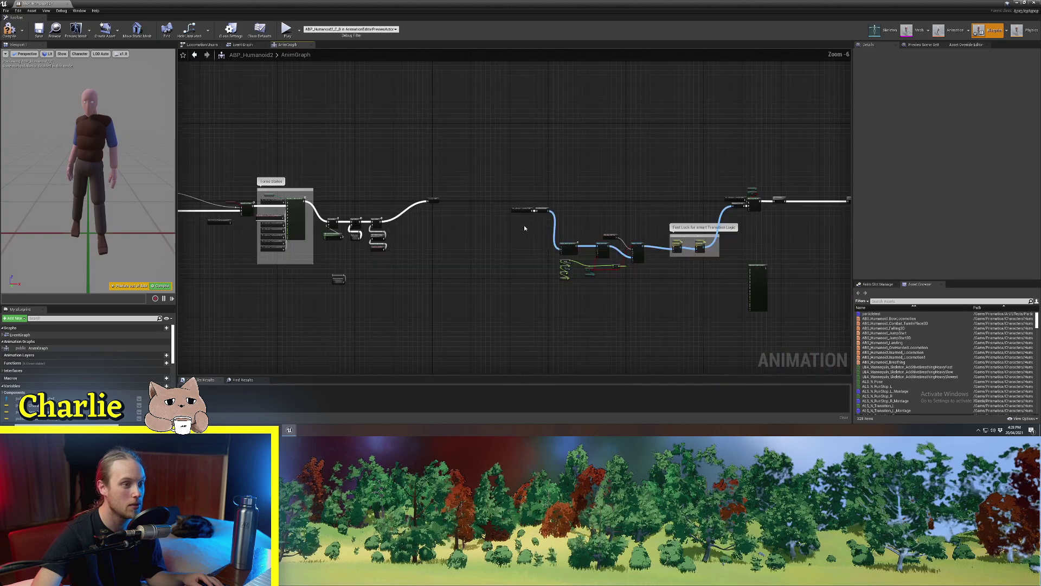
pyautogui.moveTo(524, 226); pyautogui.dragTo(402, 203, button='right')
pyautogui.moveTo(676, 200); pyautogui.dragTo(474, 207, button='right')
pyautogui.scroll(6, 474, 207)
pyautogui.moveTo(733, 177); pyautogui.dragTo(512, 246, button='right')
pyautogui.scroll(3, 410, 253)
pyautogui.scroll(-3, 355, 248)
pyautogui.rightClick(508, 247)
pyautogui.click(400, 246)
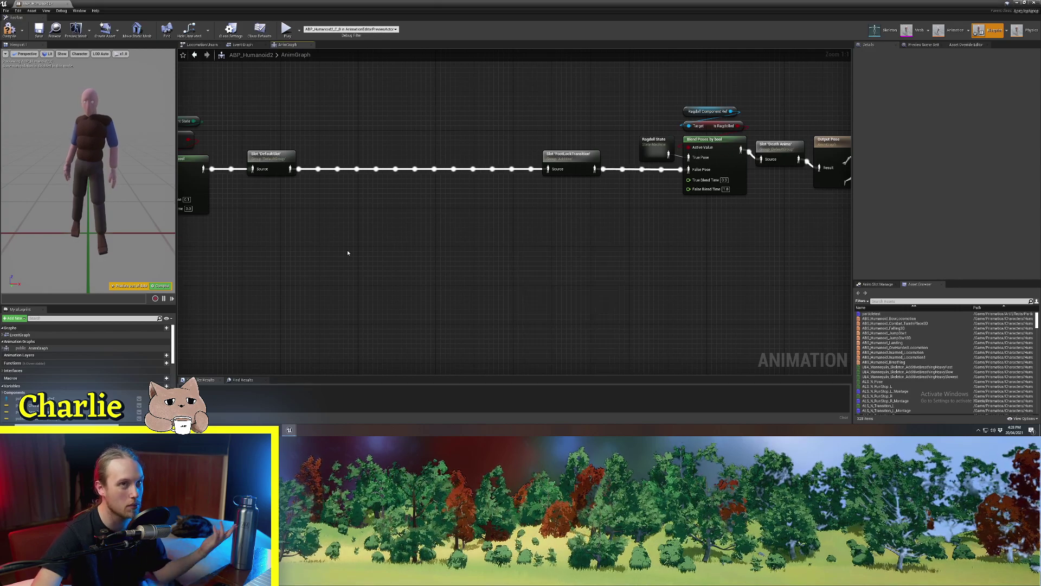
pyautogui.scroll(-3, 347, 253)
pyautogui.moveTo(347, 252); pyautogui.dragTo(534, 239, button='right')
pyautogui.scroll(-4, 384, 266)
pyautogui.moveTo(383, 265); pyautogui.dragTo(651, 219, button='right')
pyautogui.moveTo(392, 244); pyautogui.dragTo(442, 193, button='right')
pyautogui.scroll(6, 505, 243)
pyautogui.scroll(3, 442, 193)
# Examine the SlopeLeaning state machine and the Dragon Speed Warping, Spine and Foot Solver nodes further along the pose chain
pyautogui.click(567, 183)
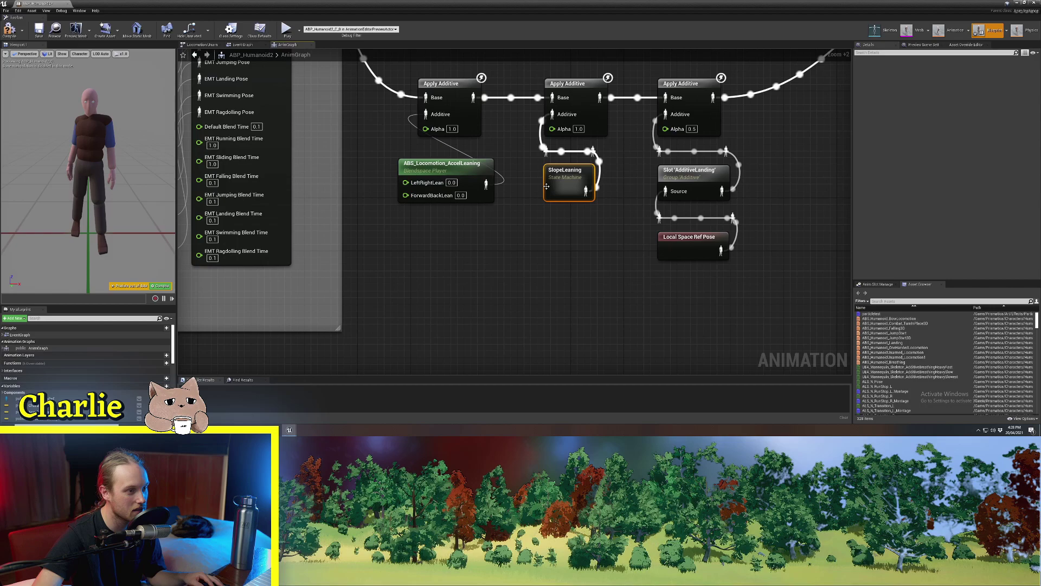
pyautogui.moveTo(568, 183); pyautogui.dragTo(515, 190, button='right')
pyautogui.scroll(-4, 515, 191)
pyautogui.moveTo(749, 185); pyautogui.dragTo(319, 221, button='right')
pyautogui.scroll(-4, 319, 220)
pyautogui.moveTo(504, 265); pyautogui.dragTo(607, 258, button='right')
pyautogui.scroll(8, 430, 235)
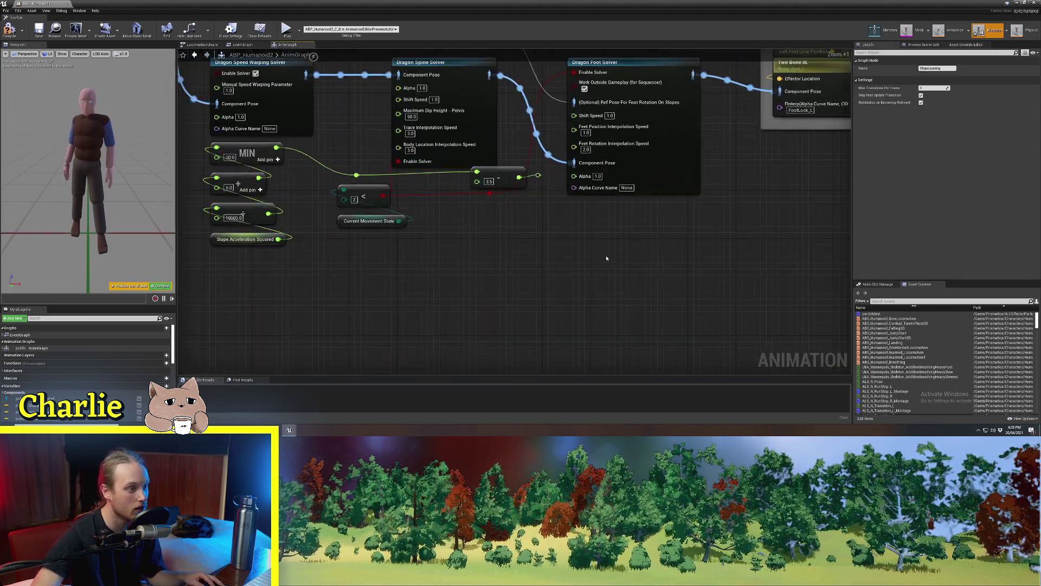
pyautogui.click(490, 129)
pyautogui.moveTo(491, 129); pyautogui.dragTo(593, 193, button='right')
pyautogui.click(424, 169)
pyautogui.click(570, 133)
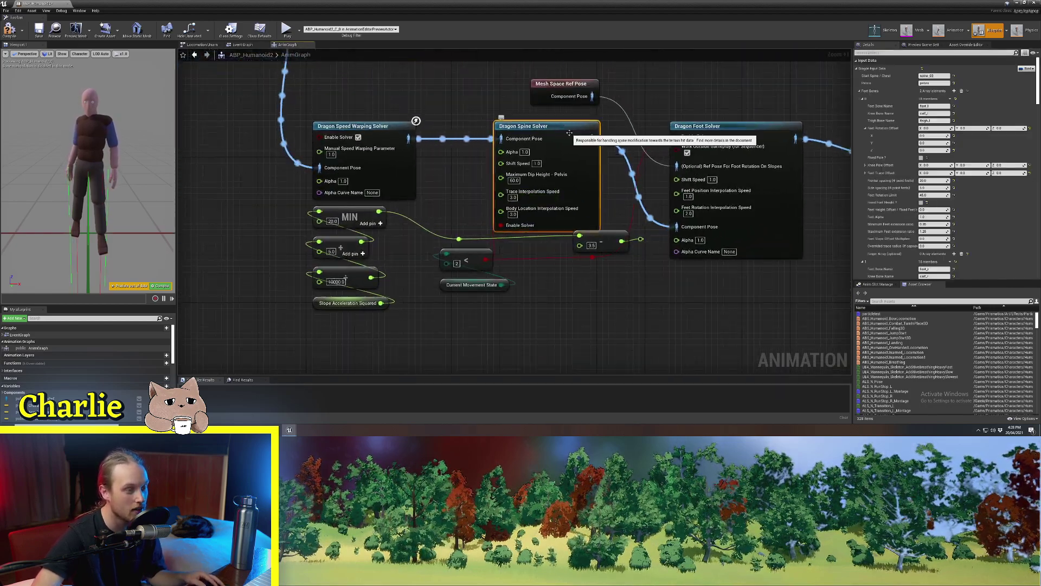
pyautogui.click(709, 97)
# Return to the Apply Additive chain and examine the first Apply Additive together with its leaning blend space player
pyautogui.scroll(-4, 440, 123)
pyautogui.moveTo(440, 124); pyautogui.dragTo(555, 124, button='right')
pyautogui.scroll(-7, 414, 137)
pyautogui.moveTo(415, 138); pyautogui.dragTo(572, 165, button='right')
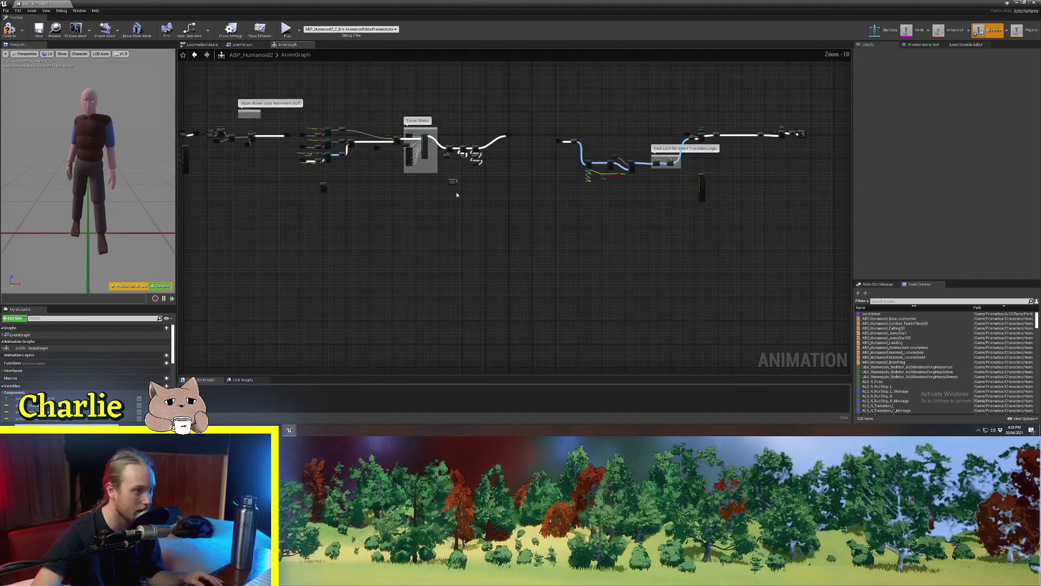
pyautogui.scroll(11, 492, 270)
pyautogui.moveTo(434, 172); pyautogui.dragTo(289, 374, button='right')
pyautogui.moveTo(471, 285); pyautogui.dragTo(377, 128)
pyautogui.moveTo(377, 128); pyautogui.dragTo(427, 122, button='right')
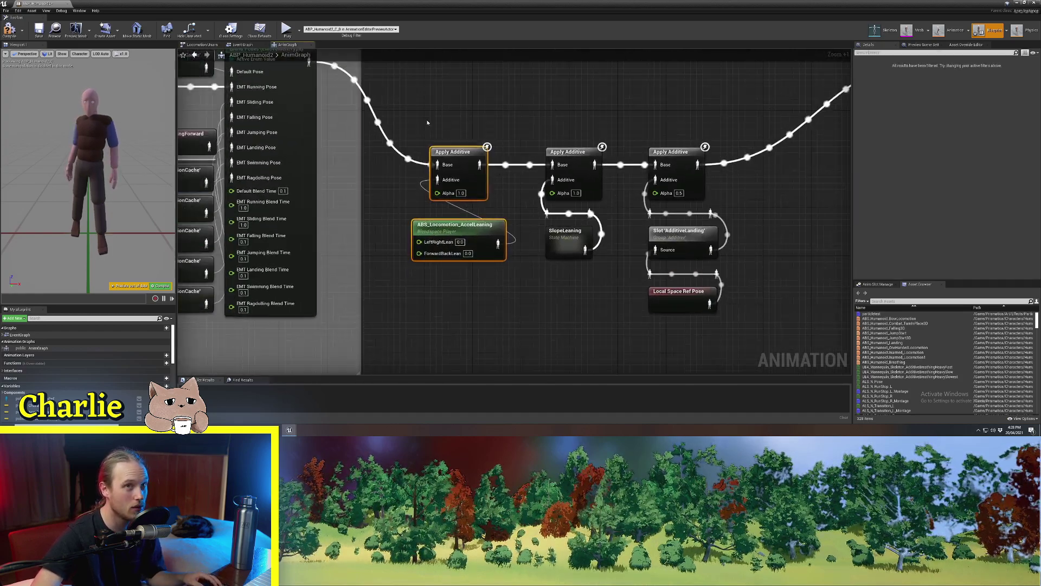
pyautogui.click(450, 296)
pyautogui.scroll(4, 478, 291)
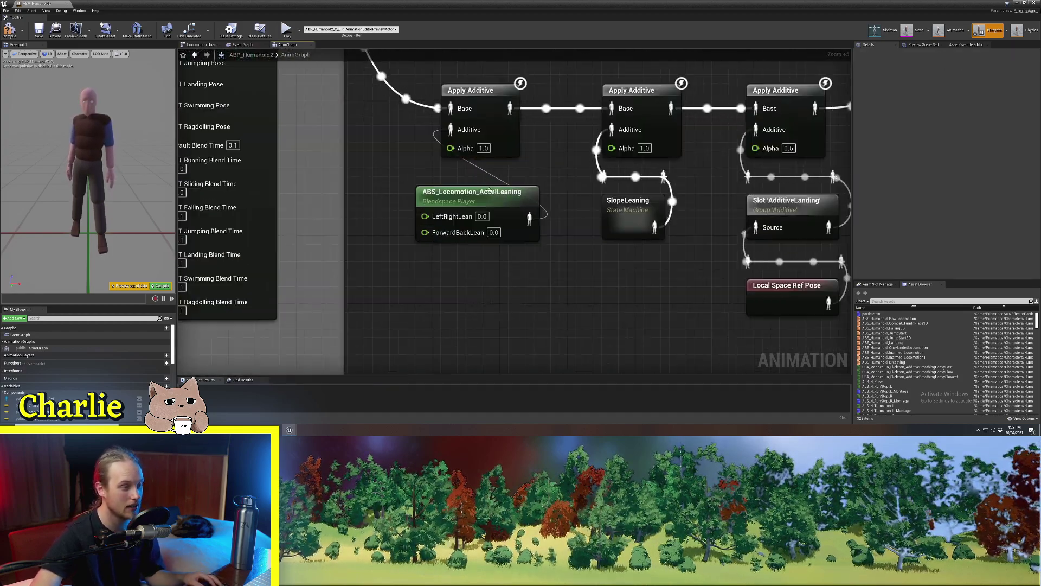
# Align the ABS_Locomotion_AccelLeaning player beneath the first Apply Additive and compile the animation blueprint
pyautogui.moveTo(489, 191); pyautogui.dragTo(513, 182)
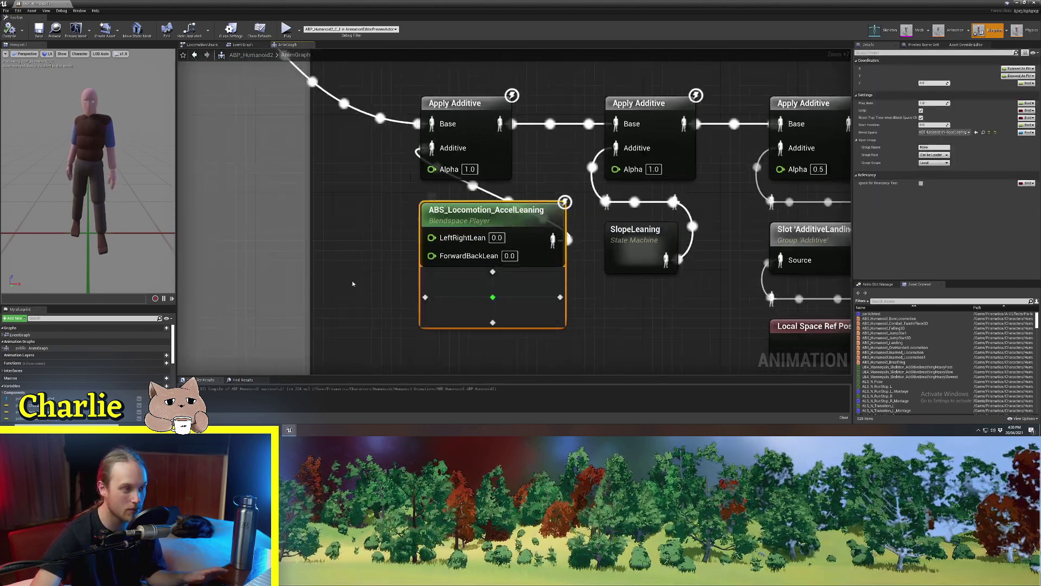
pyautogui.moveTo(396, 277); pyautogui.dragTo(419, 272, button='right')
pyautogui.click(439, 271)
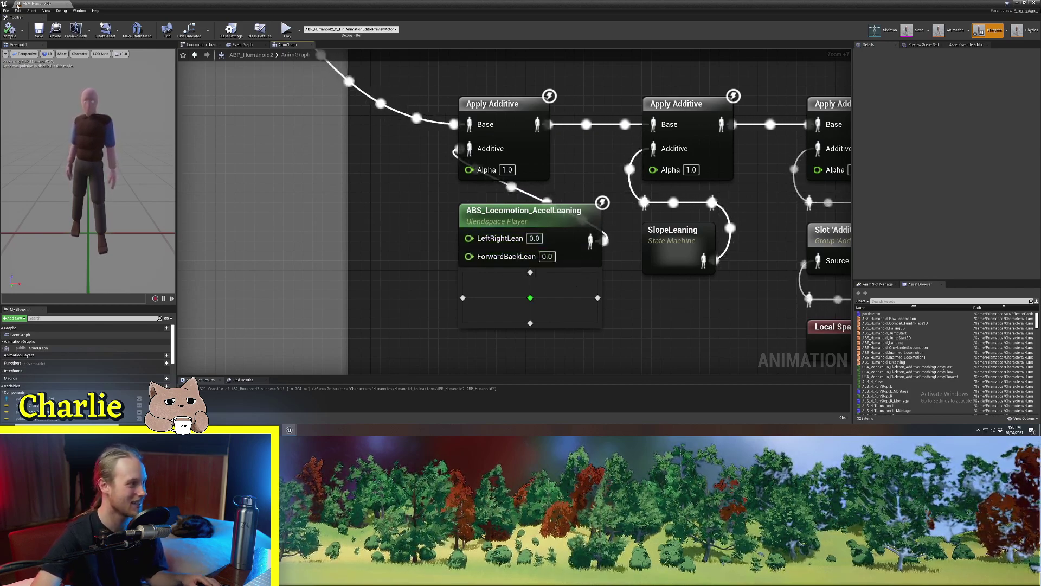
# Open the Event Graph at the Calculate Lean XY Based on Acceleration section and save the blueprint
pyautogui.click(242, 45)
pyautogui.scroll(5, 678, 173)
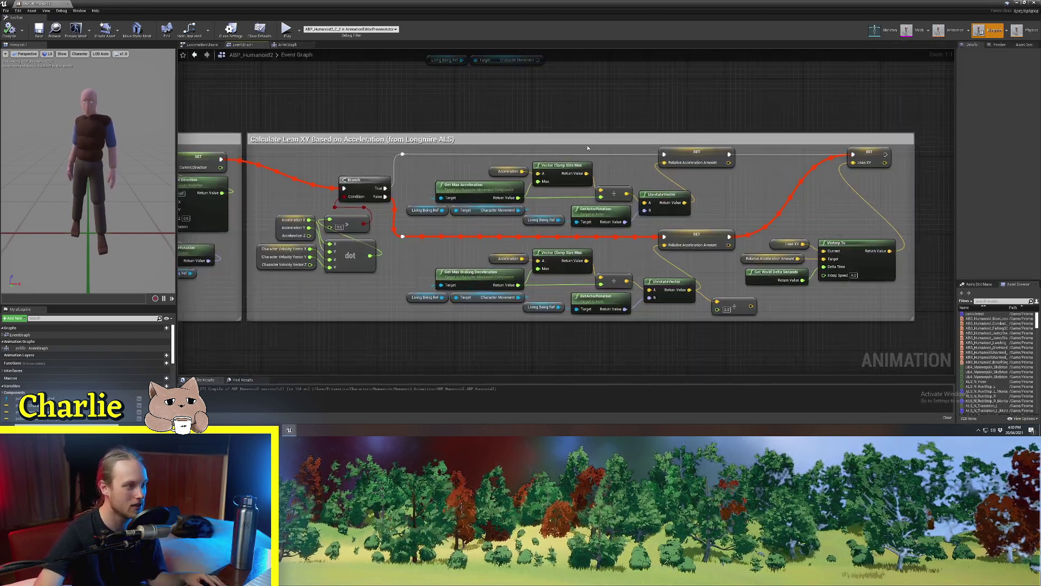
pyautogui.moveTo(568, 140); pyautogui.dragTo(588, 140)
pyautogui.click(600, 119)
pyautogui.moveTo(608, 119); pyautogui.dragTo(564, 118, button='right')
pyautogui.hotkey('ctrl', 's')
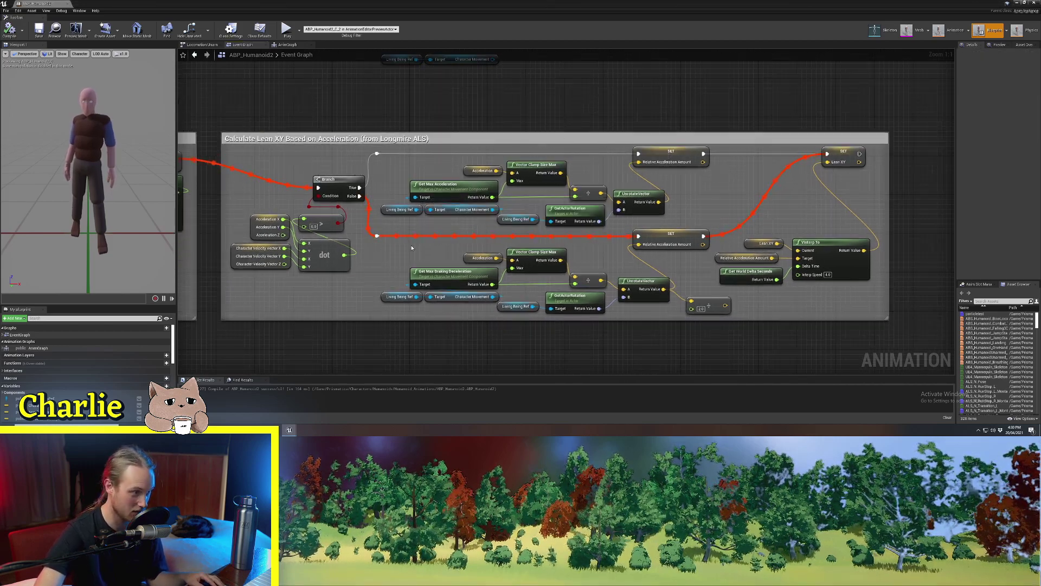
# Examine the Calculate Lean XY section from the dot product branch to the Lean XY setter
pyautogui.moveTo(452, 243)
pyautogui.mouseDown(button='right')
pyautogui.moveTo(428, 242)
pyautogui.moveTo(455, 243)
pyautogui.moveTo(442, 241)
pyautogui.mouseUp(button='right')
pyautogui.keyDown('ctrl'); pyautogui.scroll(2, 428, 242); pyautogui.keyUp('ctrl')
pyautogui.scroll(-1, 441, 244)
pyautogui.scroll(-1, 434, 242)
pyautogui.moveTo(871, 142); pyautogui.dragTo(938, 160)
pyautogui.click(249, 297)
pyautogui.click(873, 154)
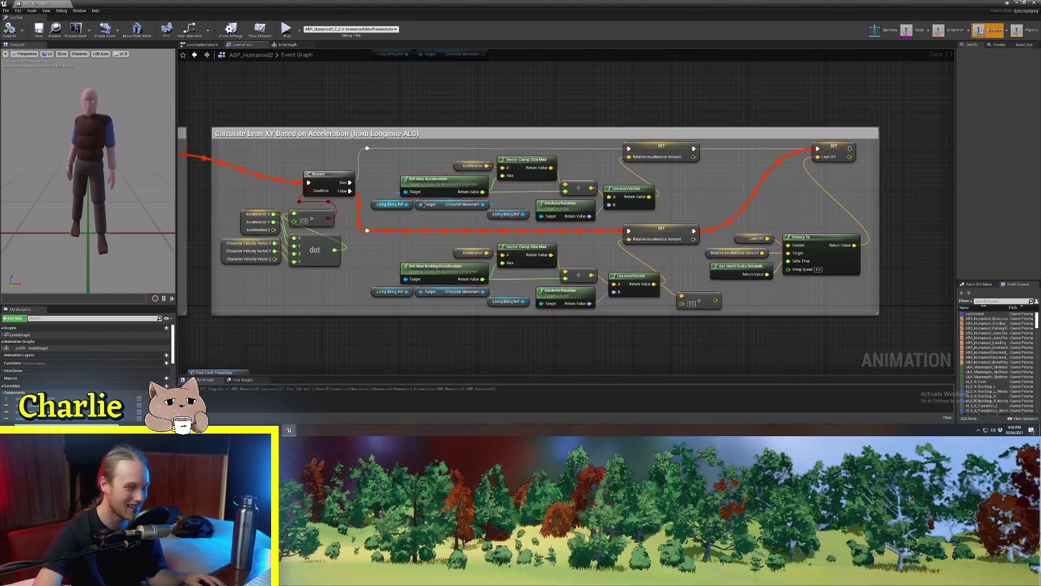
# Examine the Sequence node whose outputs drive the Movement-related Variables and Calculate current Acceleration sections
pyautogui.moveTo(380, 250); pyautogui.dragTo(646, 242, button='right')
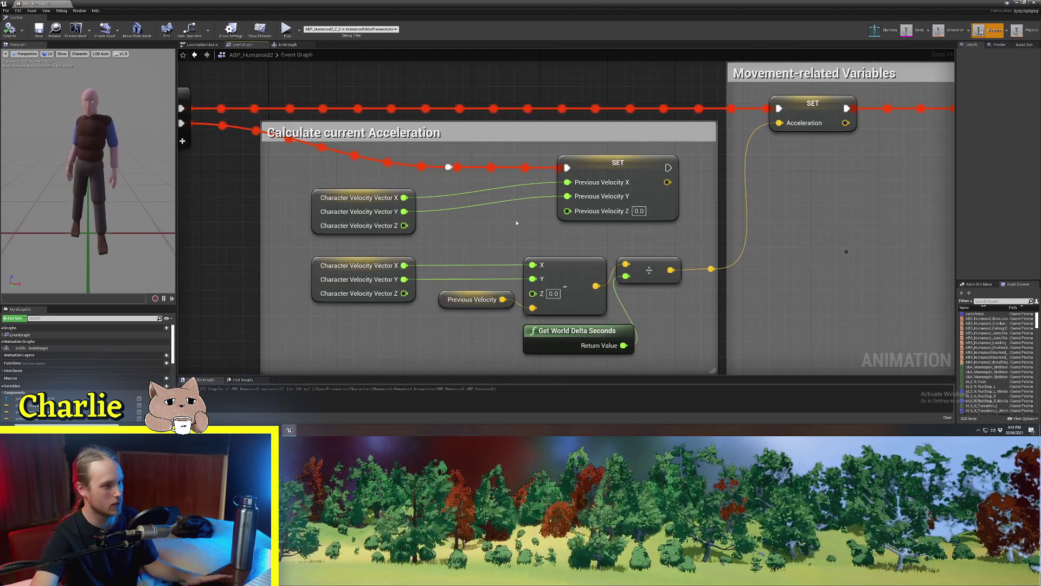
pyautogui.moveTo(185, 112); pyautogui.dragTo(239, 125, button='right')
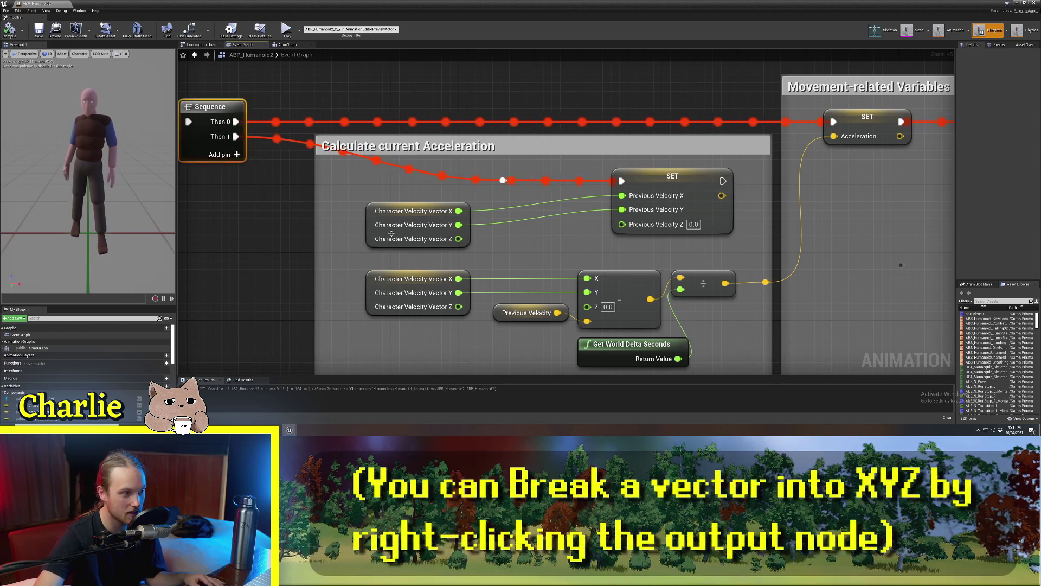
pyautogui.click(368, 213)
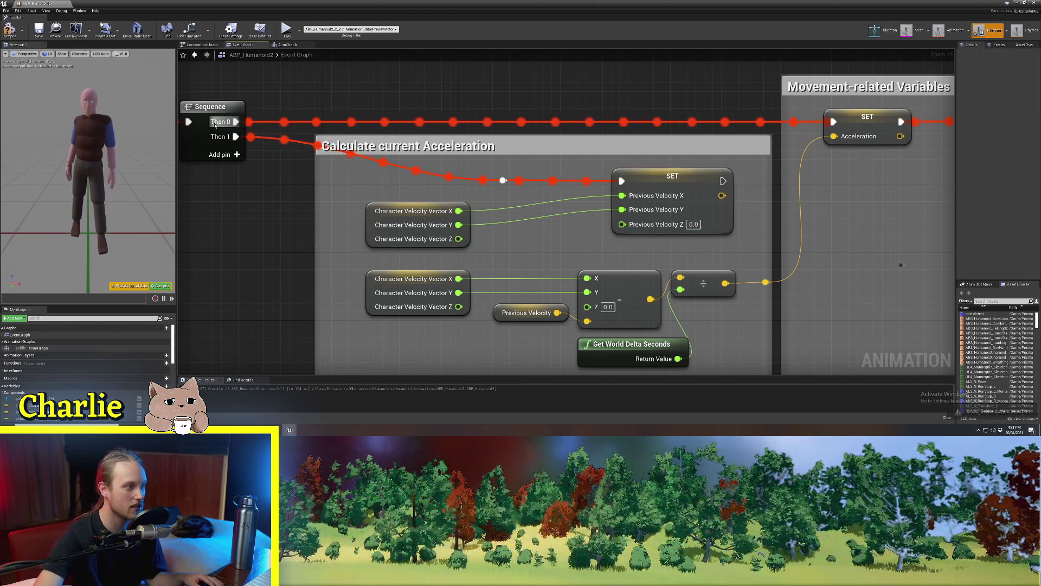
pyautogui.moveTo(206, 122); pyautogui.dragTo(253, 122, button='right')
pyautogui.moveTo(386, 112); pyautogui.dragTo(329, 113, button='right')
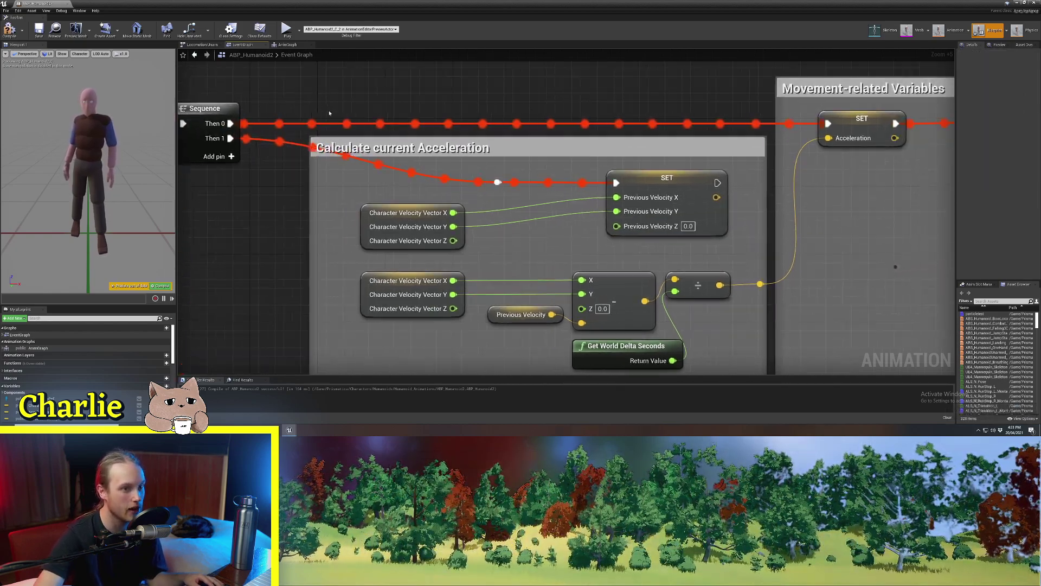
# Examine how Acceleration is set from the character velocity minus Previous Velocity, divided by the world delta seconds
pyautogui.click(843, 123)
pyautogui.moveTo(584, 242); pyautogui.dragTo(555, 212, button='right')
pyautogui.scroll(2, 554, 212)
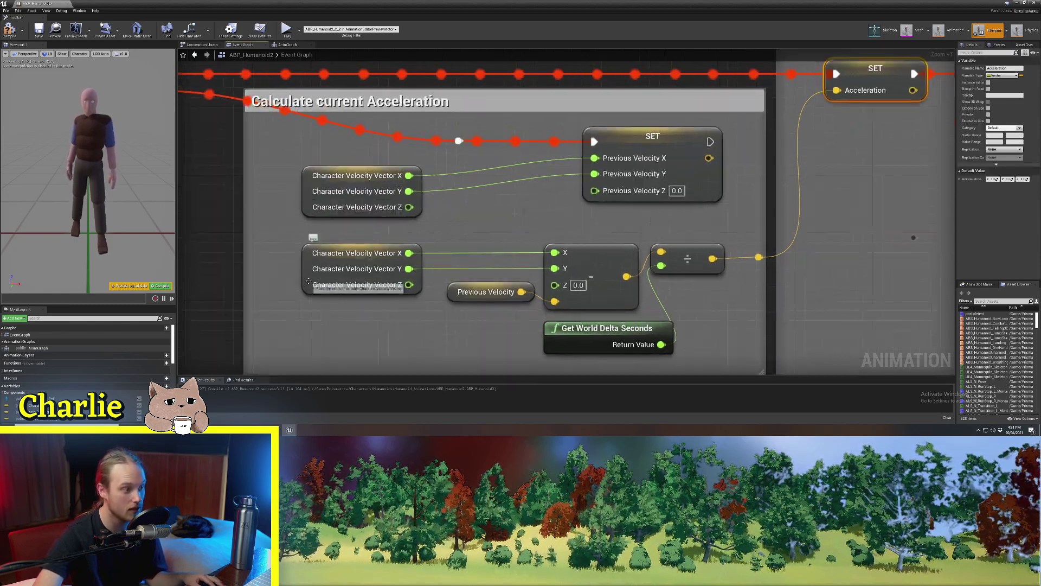
pyautogui.click(309, 281)
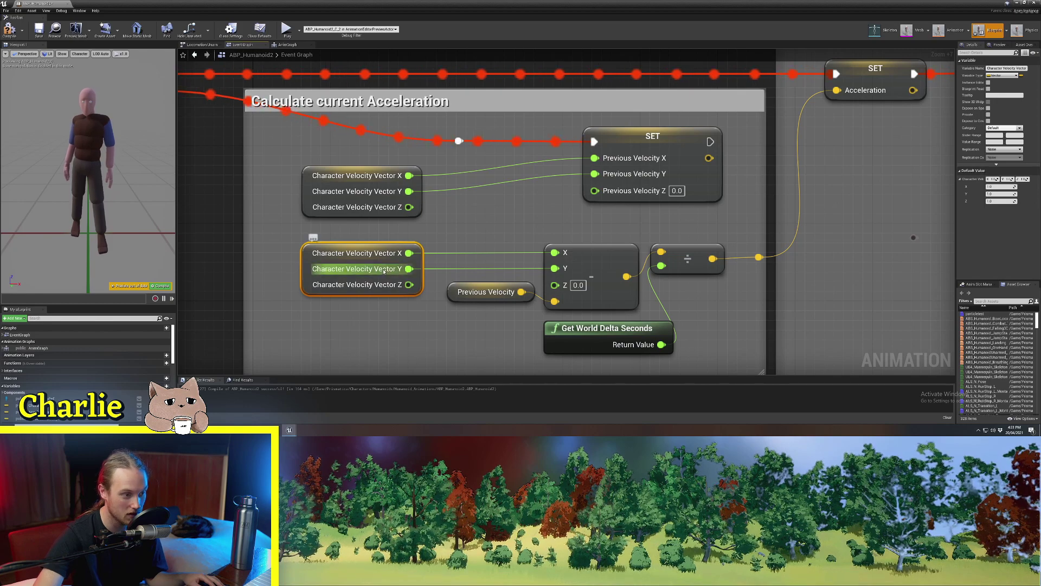
pyautogui.click(469, 298)
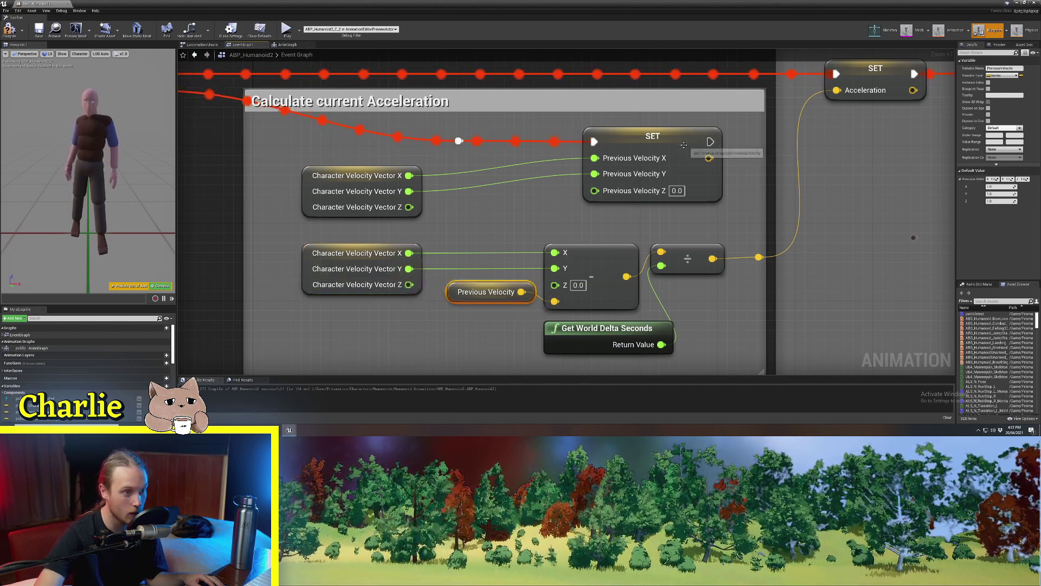
pyautogui.moveTo(661, 325); pyautogui.dragTo(625, 331, button='right')
pyautogui.click(624, 332)
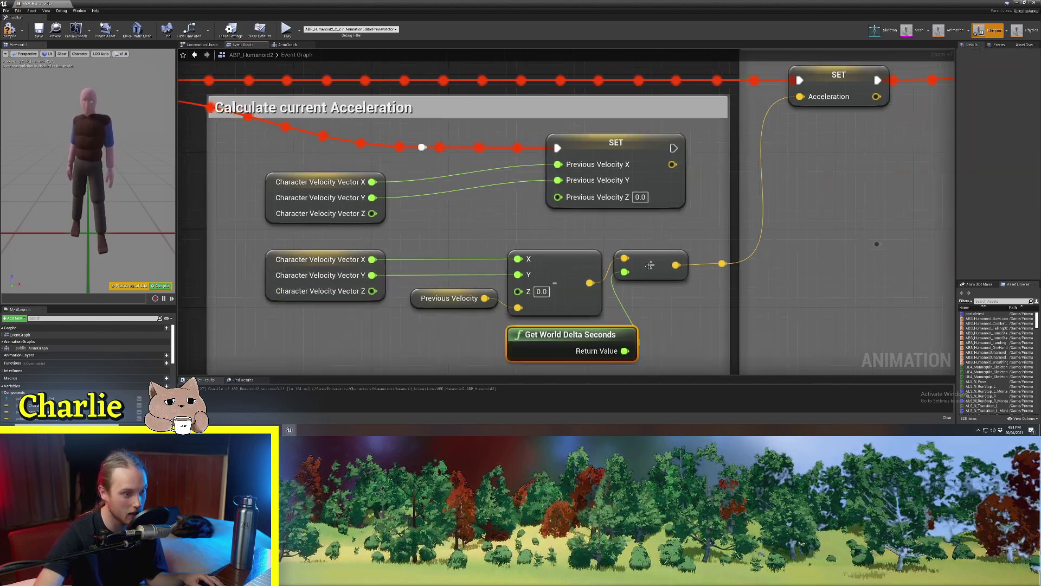
pyautogui.click(653, 266)
pyautogui.scroll(-2, 665, 300)
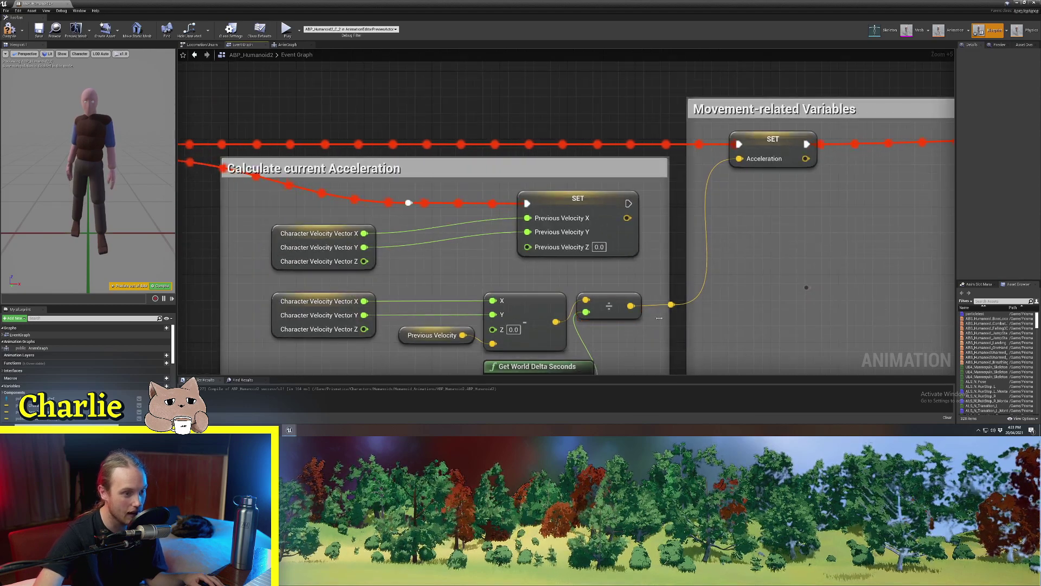
pyautogui.click(759, 149)
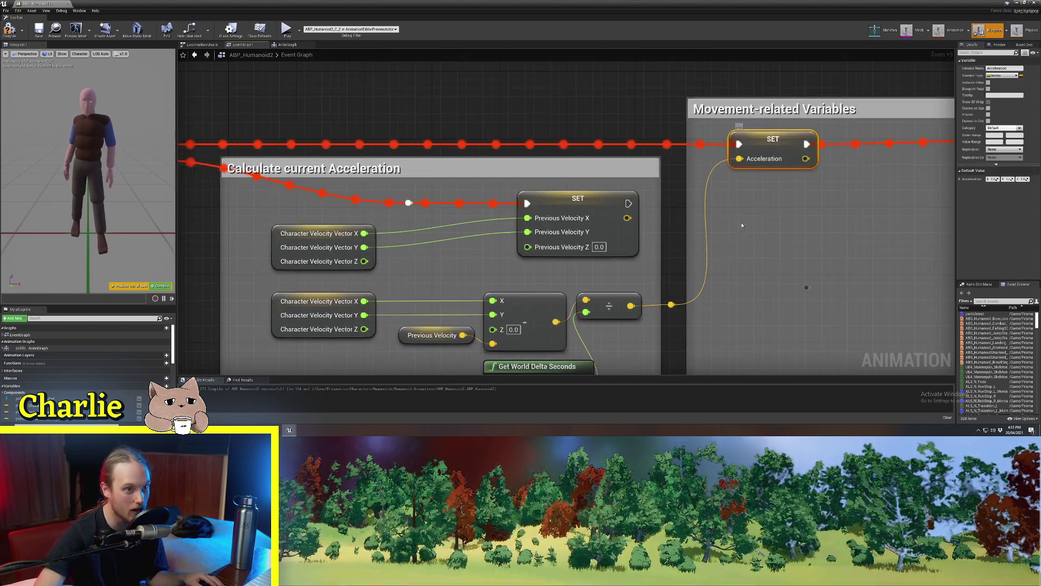
# Review how Previous Velocity X and Y are stored and shift the Character Velocity Vector node feeding that setter slightly upward
pyautogui.moveTo(742, 225); pyautogui.dragTo(770, 214, button='right')
pyautogui.click(770, 214)
pyautogui.click(371, 256)
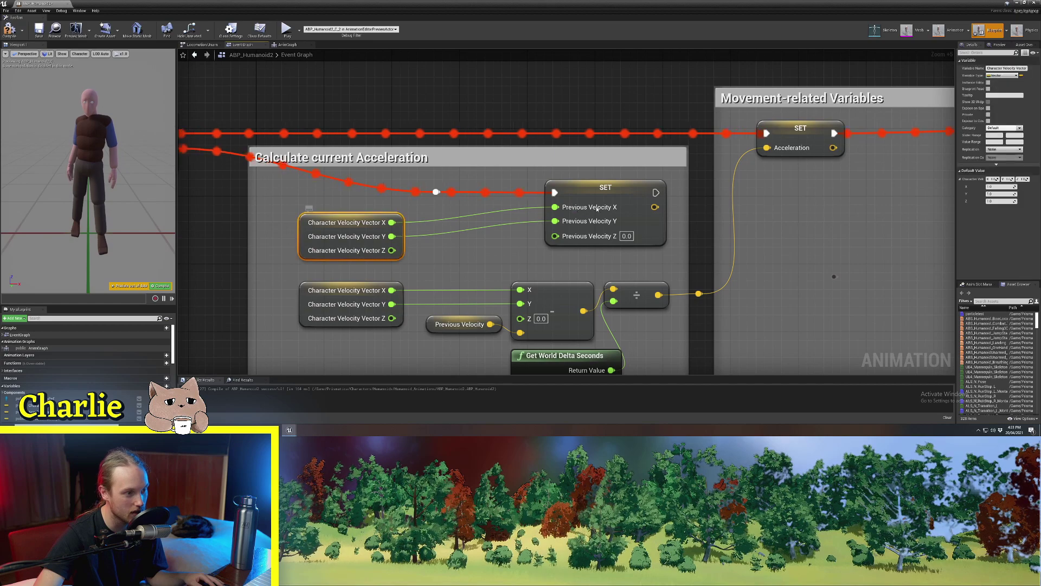
pyautogui.click(625, 188)
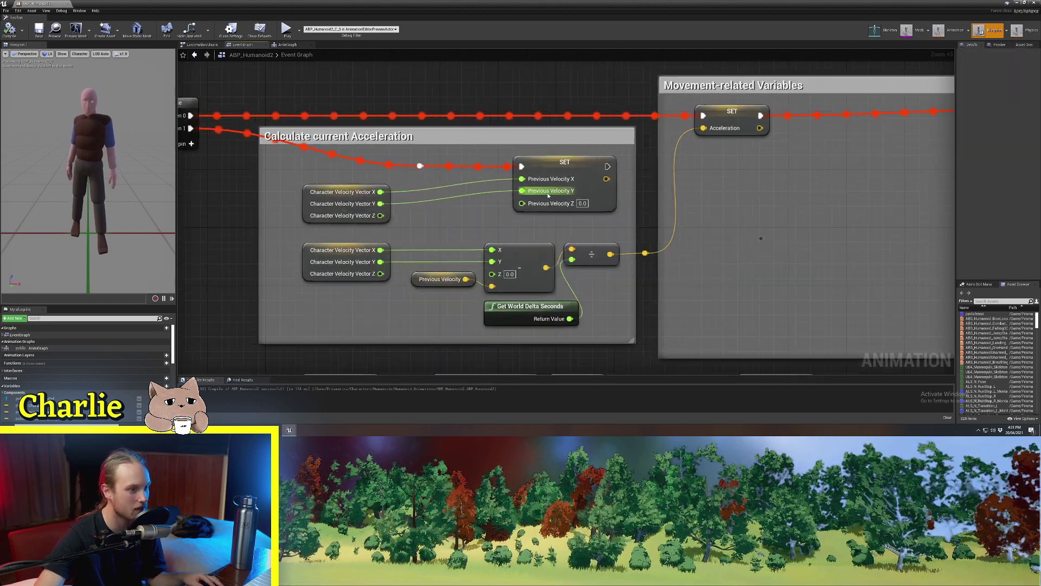
pyautogui.scroll(1, 538, 190)
pyautogui.moveTo(537, 190); pyautogui.dragTo(535, 167, button='right')
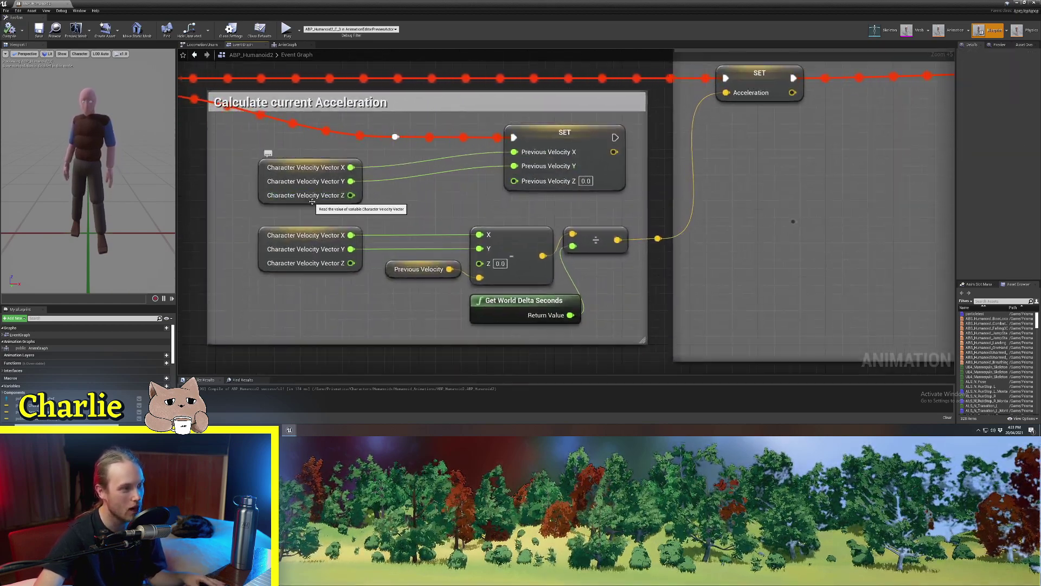
pyautogui.moveTo(311, 201); pyautogui.dragTo(312, 193)
pyautogui.click(601, 203)
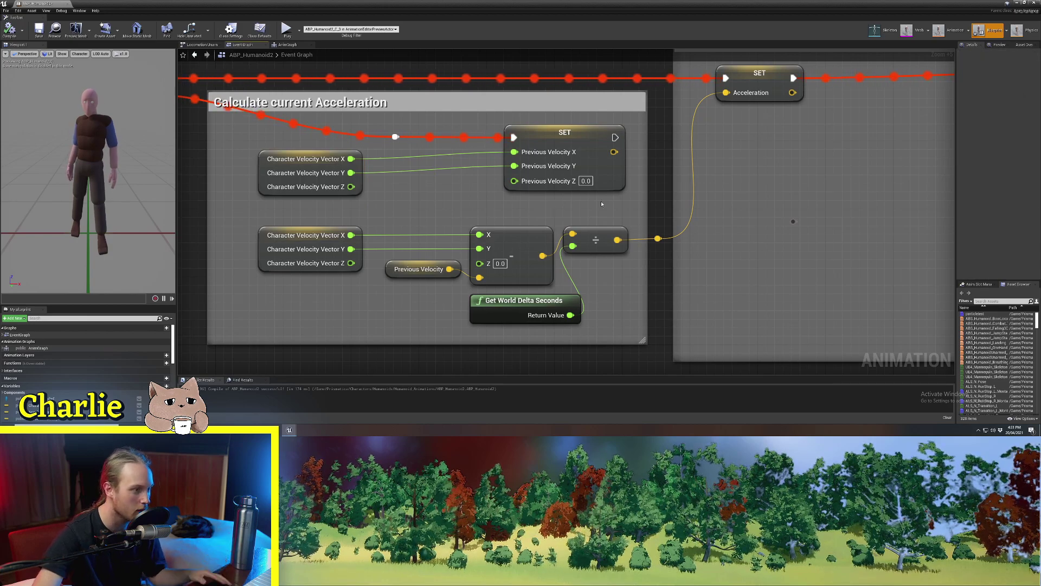
# Follow the Acceleration setter through the Movement-related Variables section to the acceleration and velocity inputs of the Calculate Lean XY section
pyautogui.moveTo(708, 185); pyautogui.dragTo(466, 216, button='right')
pyautogui.scroll(-2, 466, 217)
pyautogui.click(511, 127)
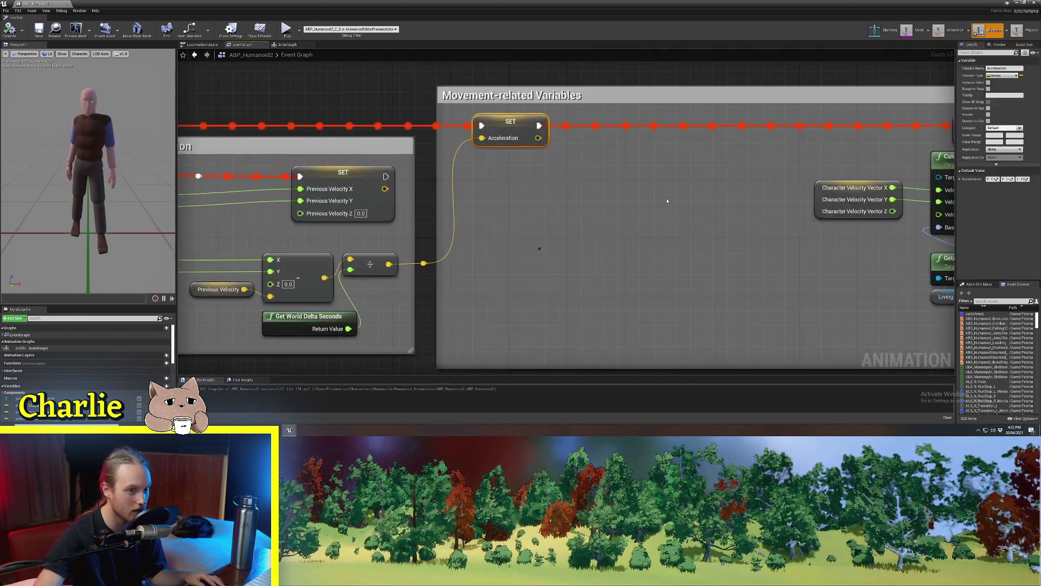
pyautogui.moveTo(693, 197); pyautogui.dragTo(514, 208, button='right')
pyautogui.moveTo(601, 206); pyautogui.dragTo(349, 217, button='right')
pyautogui.moveTo(737, 209); pyautogui.dragTo(308, 179, button='right')
pyautogui.click(308, 179)
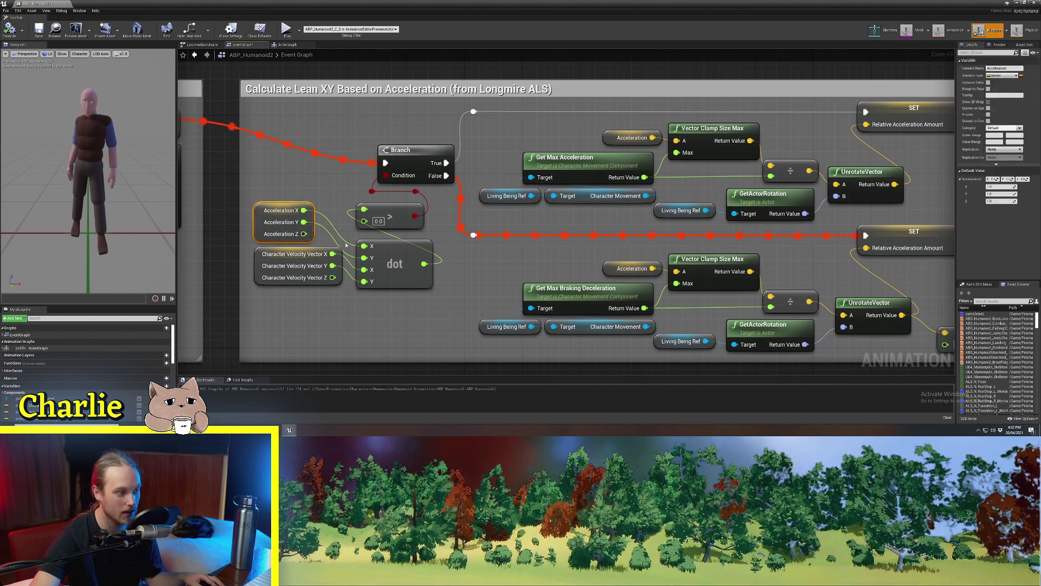
# Examine how the acceleration-velocity dot product drives the Branch between the Max Acceleration and Max Braking Deceleration calculations
pyautogui.moveTo(292, 298); pyautogui.dragTo(366, 268)
pyautogui.moveTo(478, 273); pyautogui.dragTo(433, 284, button='right')
pyautogui.click(433, 284)
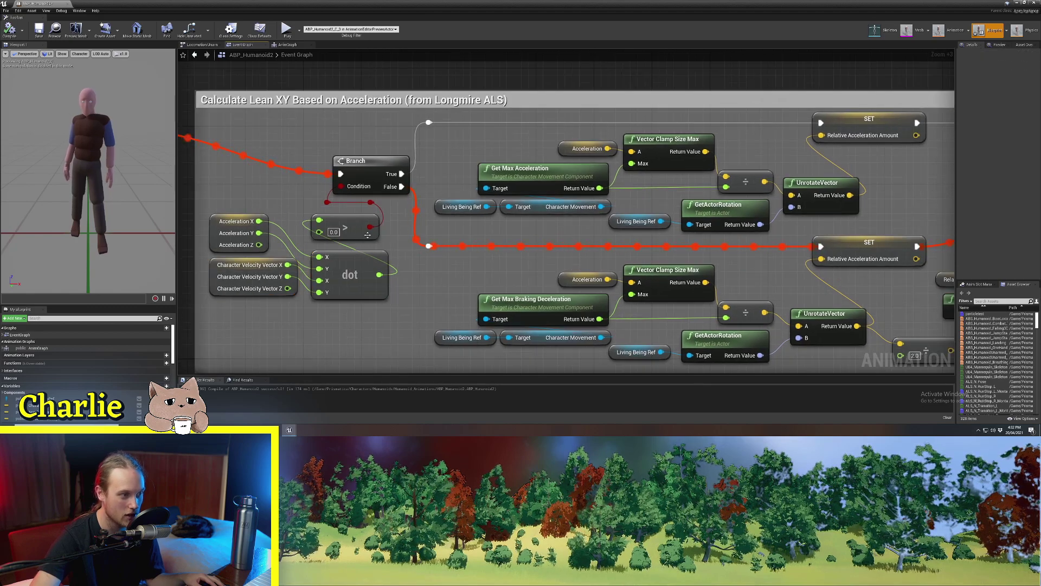
pyautogui.click(367, 235)
pyautogui.moveTo(498, 254); pyautogui.dragTo(428, 231, button='right')
pyautogui.click(433, 268)
pyautogui.scroll(-1, 371, 238)
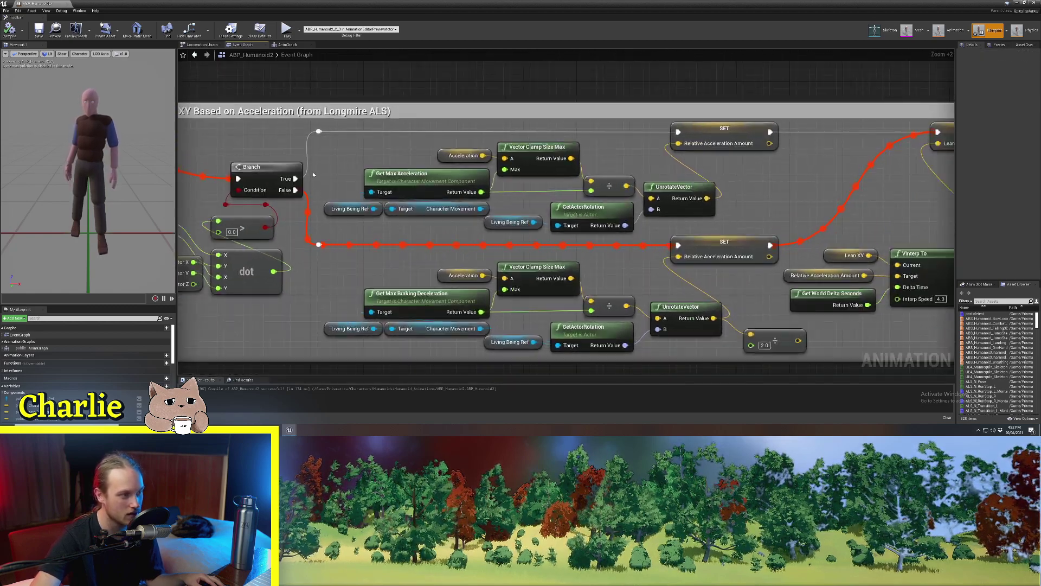
pyautogui.click(347, 209)
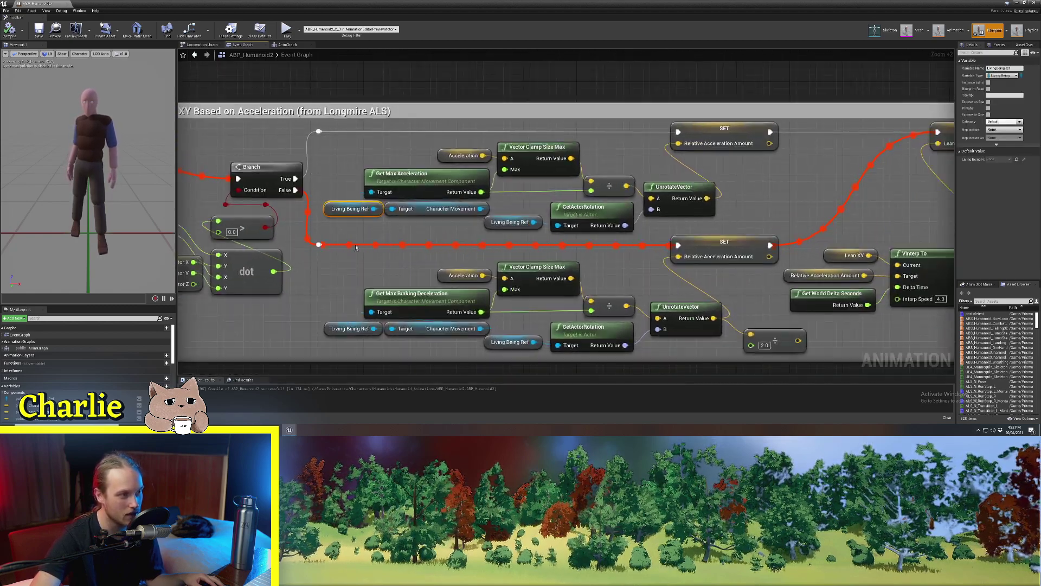
pyautogui.click(385, 256)
pyautogui.scroll(-1, 330, 144)
pyautogui.moveTo(347, 157); pyautogui.dragTo(429, 166, button='right')
pyautogui.scroll(-1, 356, 146)
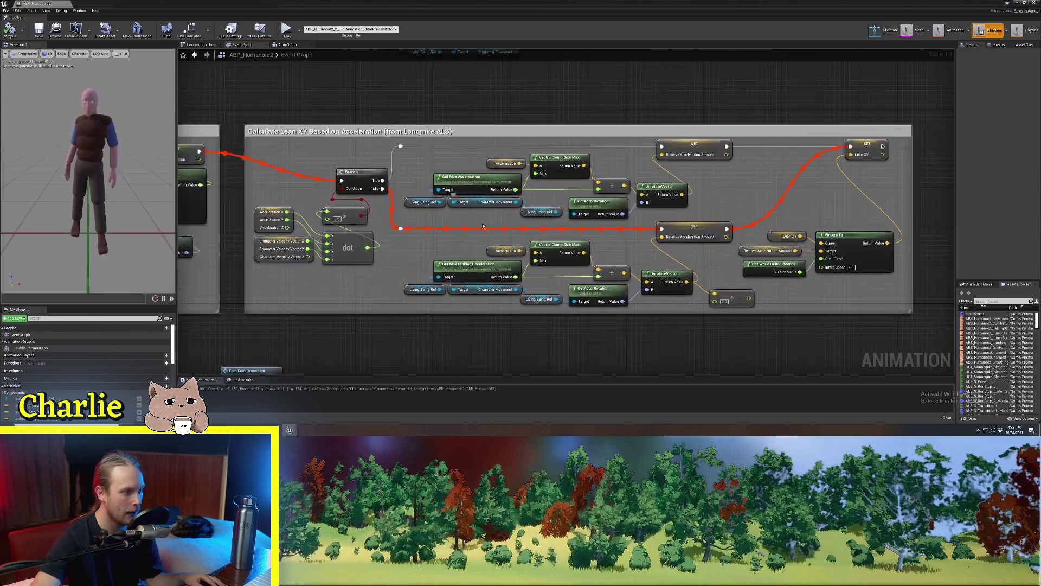
# Add a print node after the Lean XY setter at the end of the Calculate Lean XY section
pyautogui.moveTo(486, 232); pyautogui.dragTo(335, 233, button='right')
pyautogui.moveTo(670, 205); pyautogui.dragTo(509, 247, button='right')
pyautogui.keyDown('ctrl'); pyautogui.scroll(4, 508, 247); pyautogui.keyUp('ctrl')
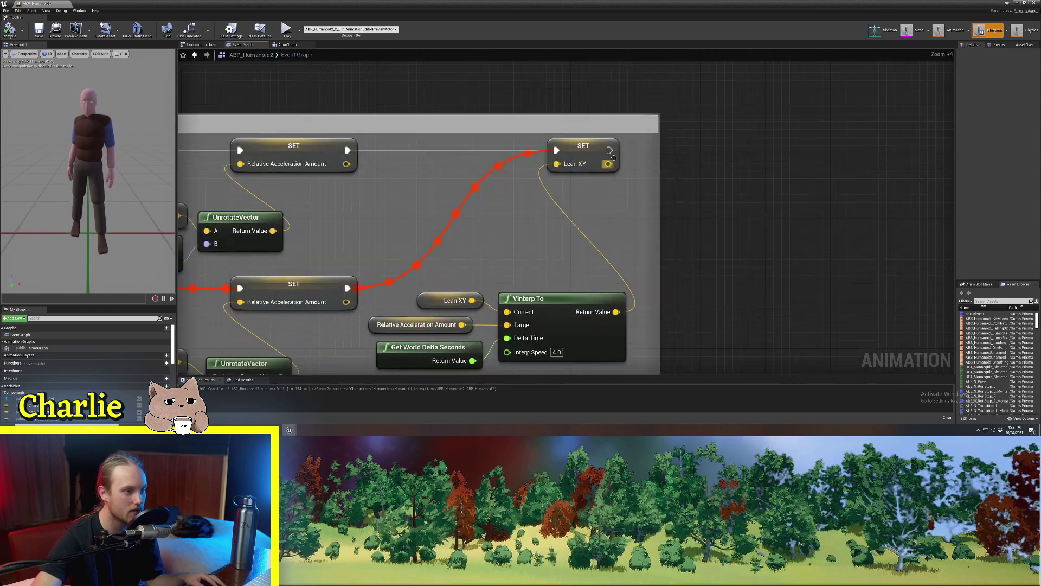
pyautogui.moveTo(610, 150); pyautogui.dragTo(778, 140)
pyautogui.write('print')
pyautogui.press('Return')
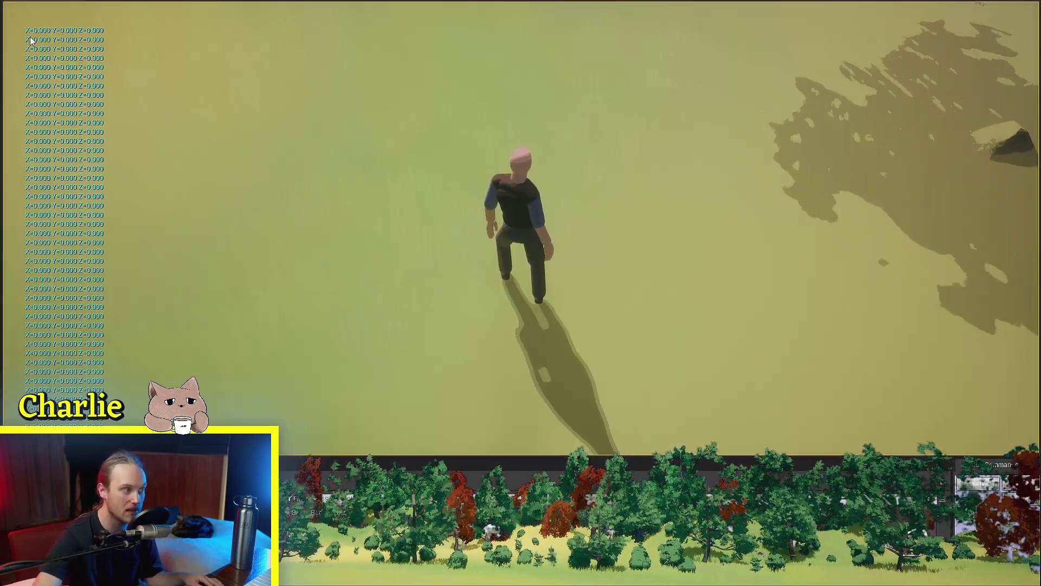
# Play-test the character by running forward and backward and watch the printed lean values
pyautogui.press('w')
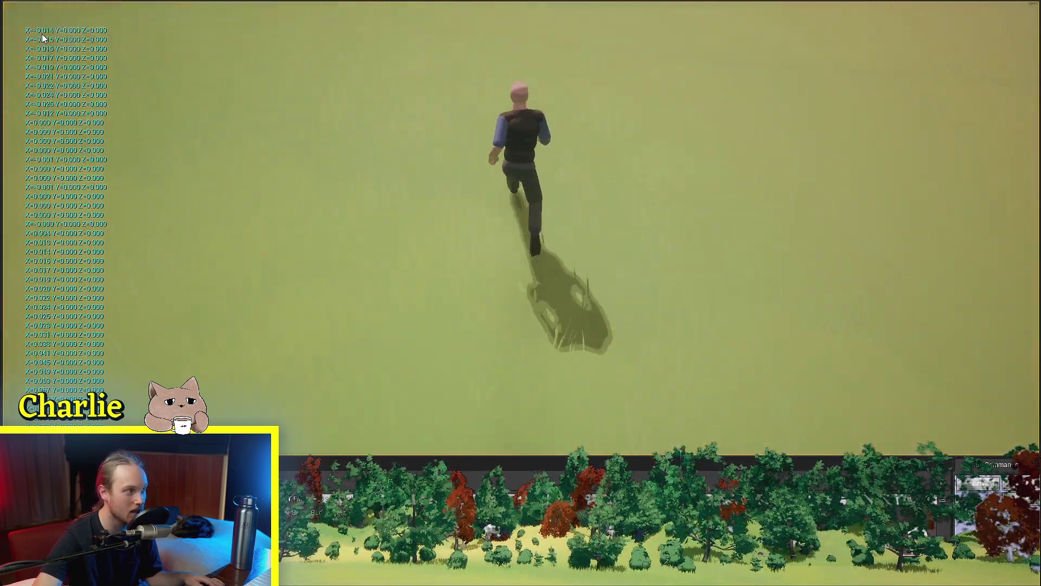
pyautogui.press('s')
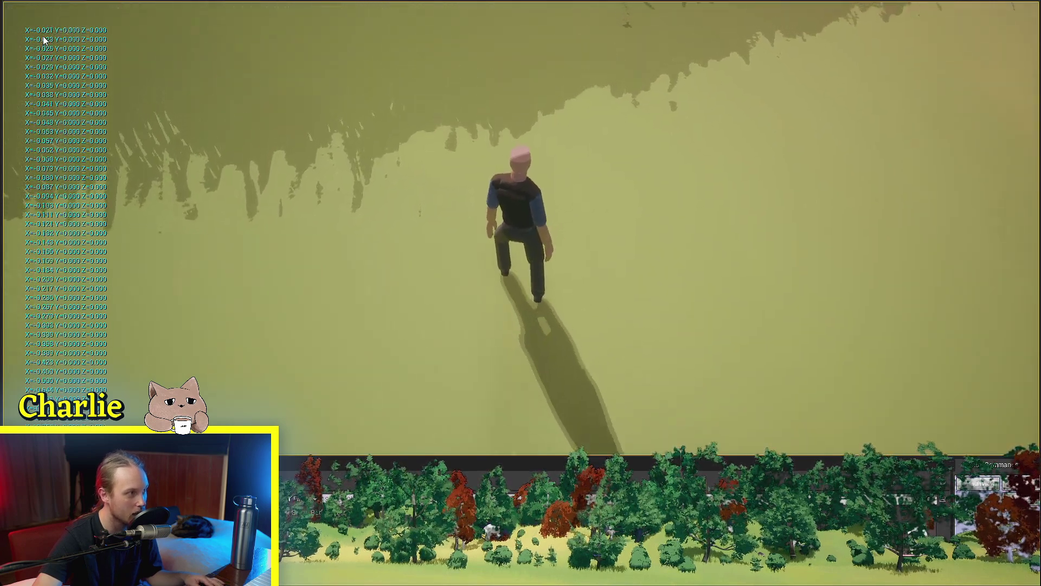
pyautogui.press('w')
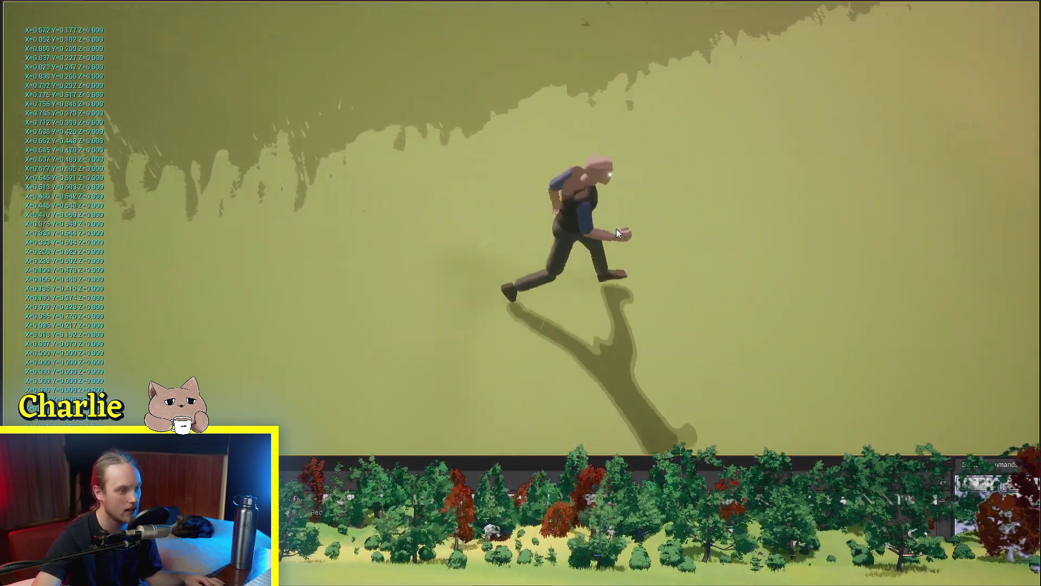
pyautogui.press('s')
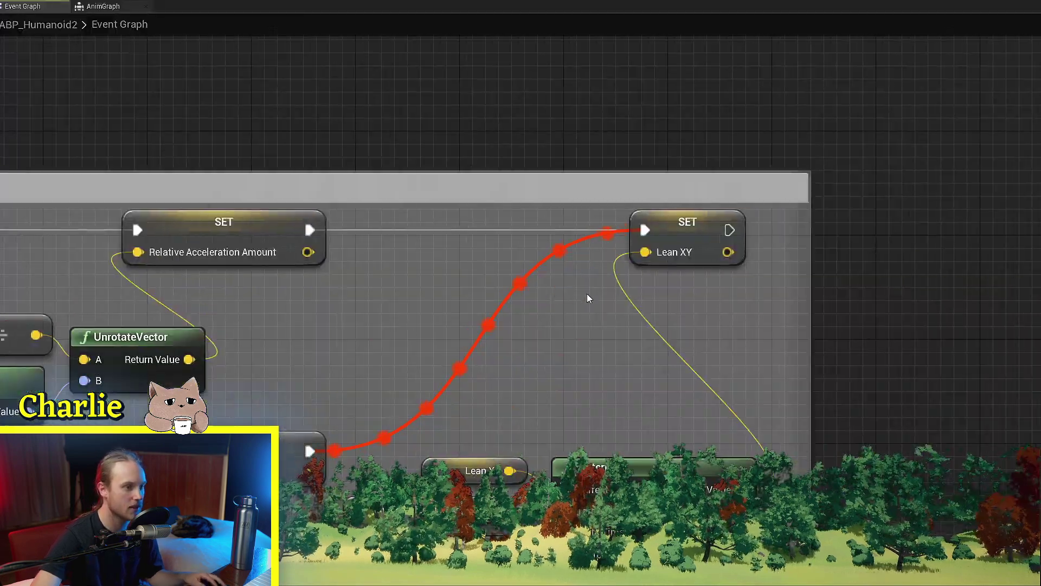
# Add a Lean XY getter to ABP_Humanoid2's AnimGraph and place it beside the ABS_Locomotion_AccelLeaning blend space player
pyautogui.scroll(3, 587, 294)
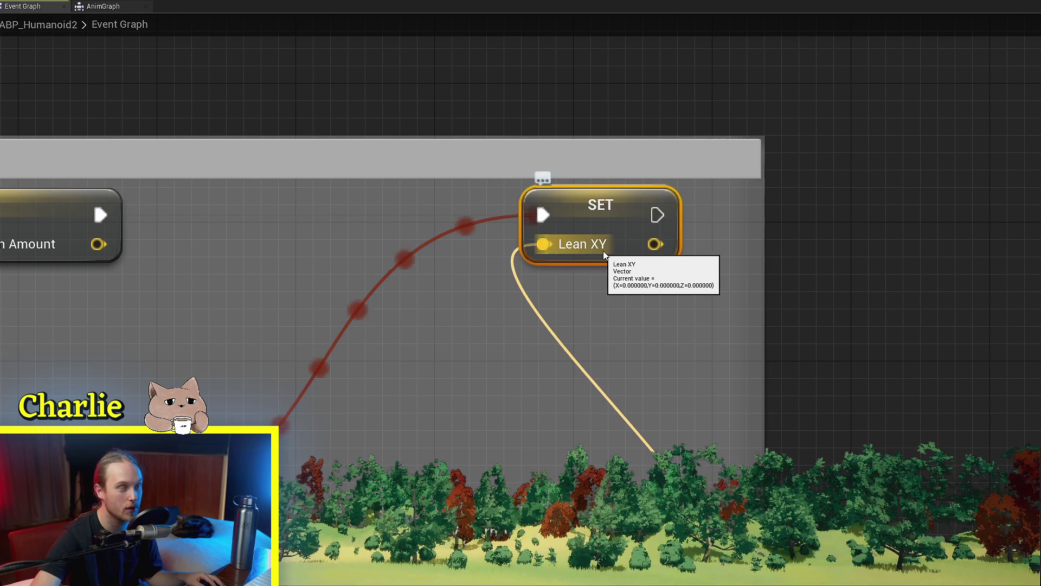
pyautogui.click(102, 10)
pyautogui.moveTo(369, 273); pyautogui.dragTo(414, 274, button='right')
pyautogui.rightClick(398, 275)
pyautogui.write('lean xy')
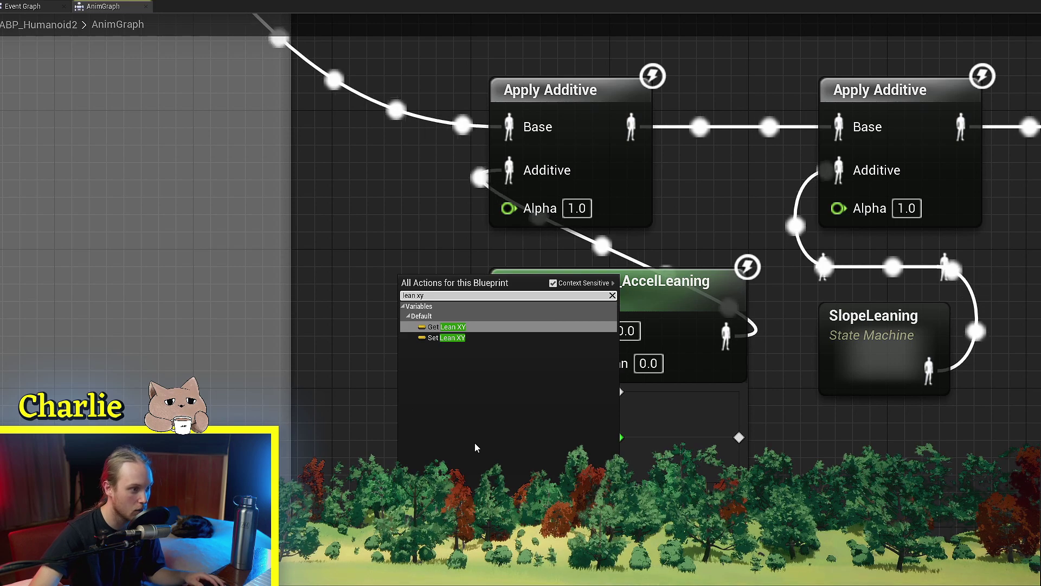
pyautogui.click(443, 328)
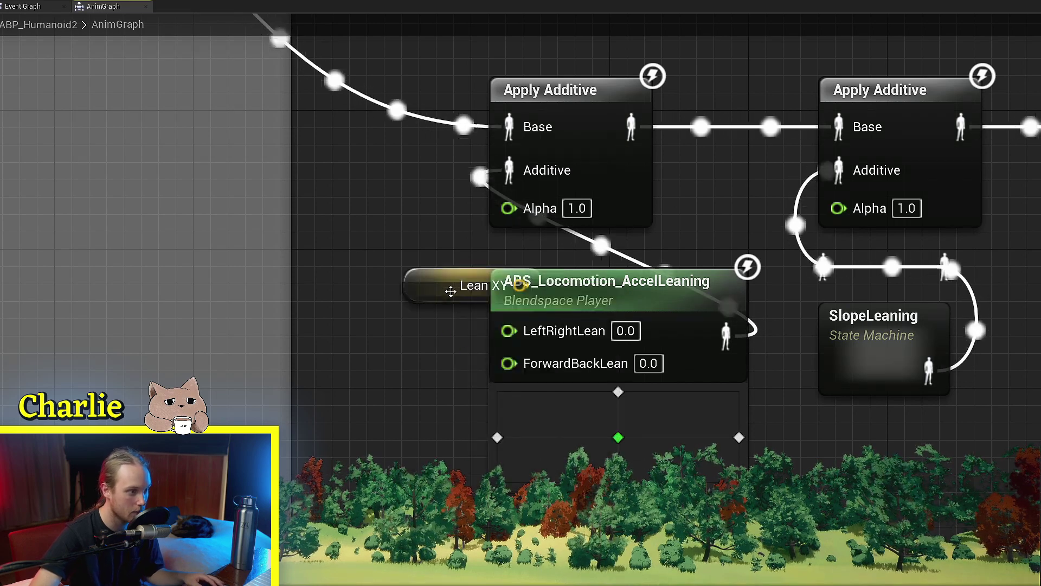
pyautogui.moveTo(451, 291); pyautogui.dragTo(224, 323)
# Split the Lean XY getter into components, connecting X to ForwardBackLean and Y to LeftRightLean on the blend space player
pyautogui.rightClick(298, 319)
pyautogui.click(329, 345)
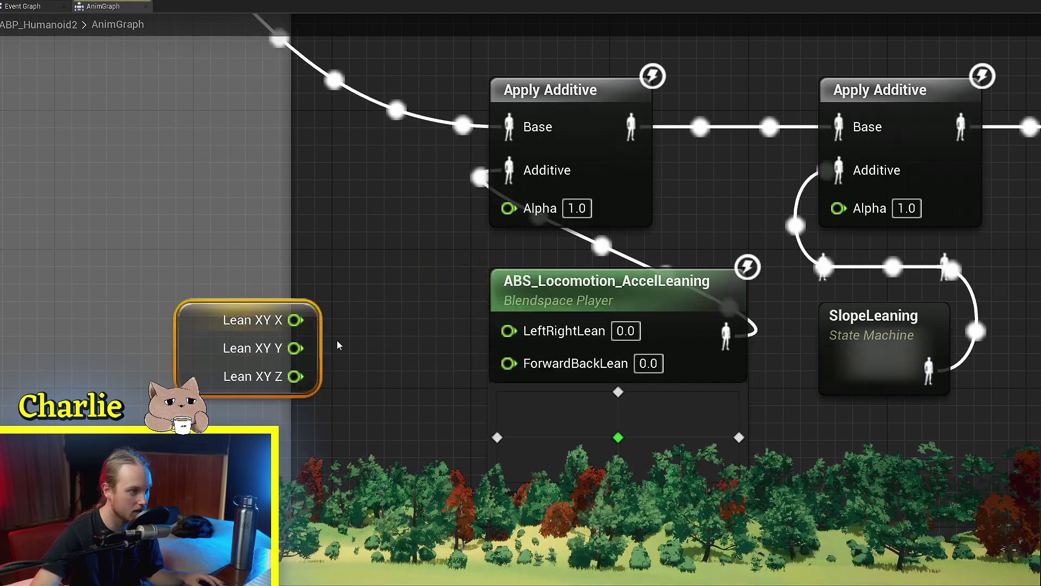
pyautogui.moveTo(296, 320); pyautogui.dragTo(512, 368)
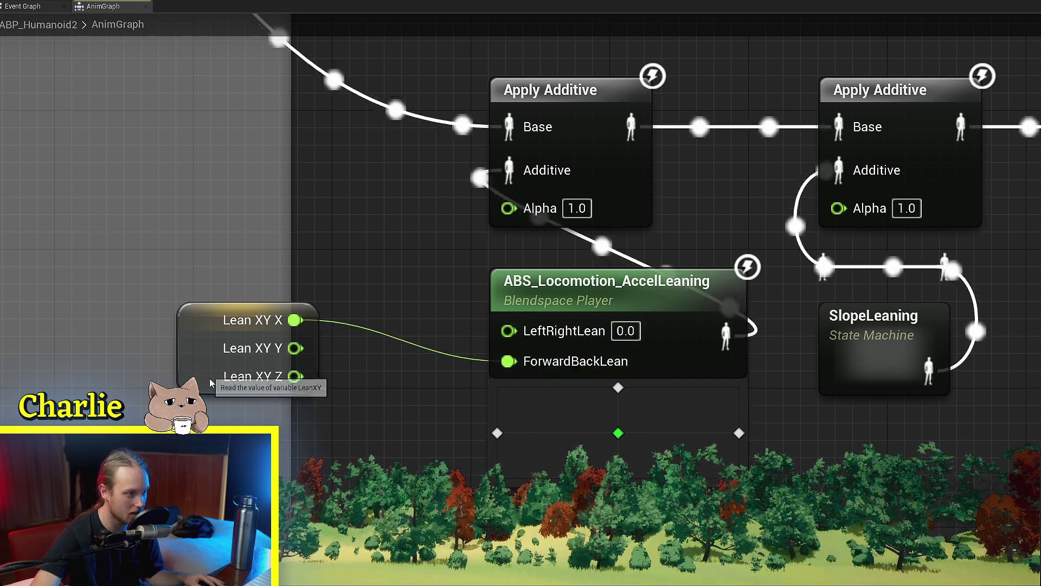
pyautogui.moveTo(255, 374); pyautogui.dragTo(519, 331)
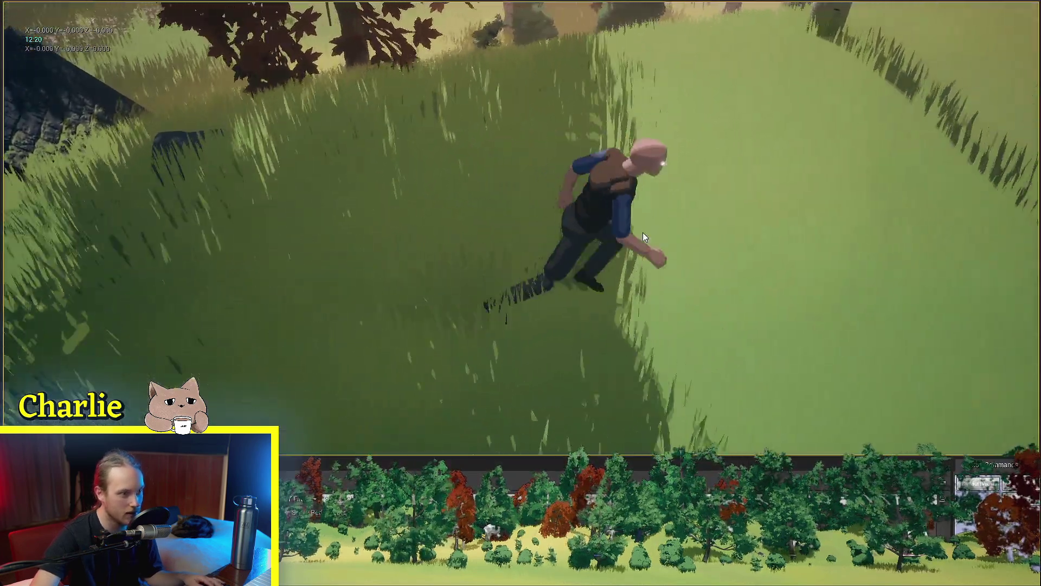
# Play-test the acceleration leaning by running the character in alternating directions, and end the play session
pyautogui.press('d')
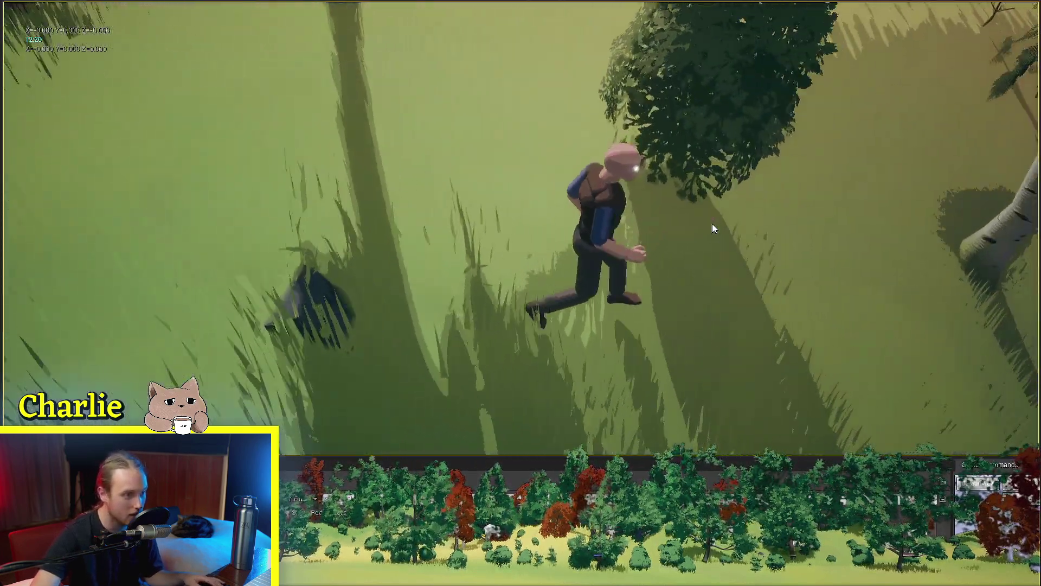
pyautogui.press('w')
pyautogui.press('a')
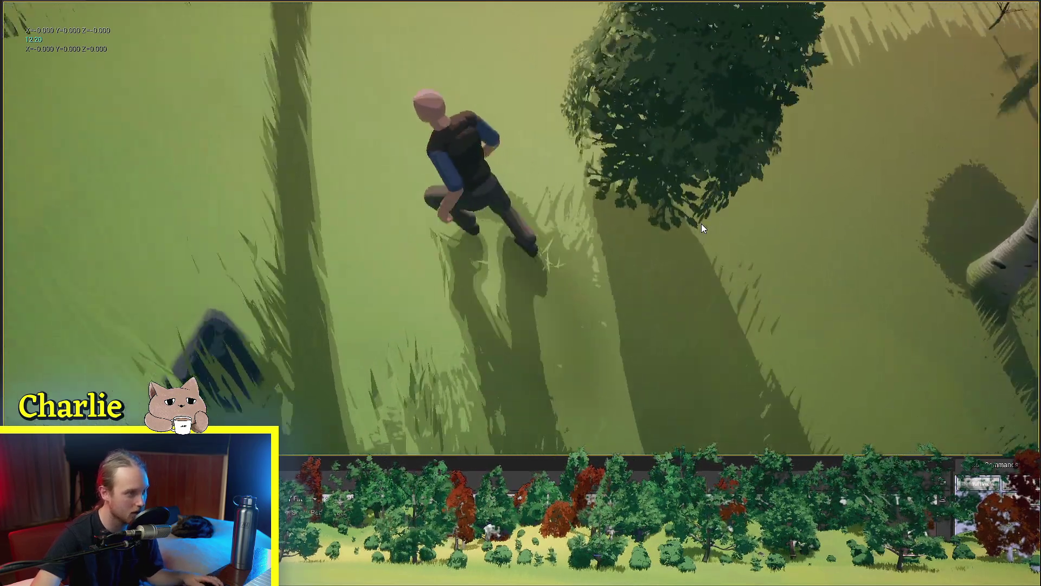
pyautogui.press('s')
pyautogui.press('d')
pyautogui.press('w')
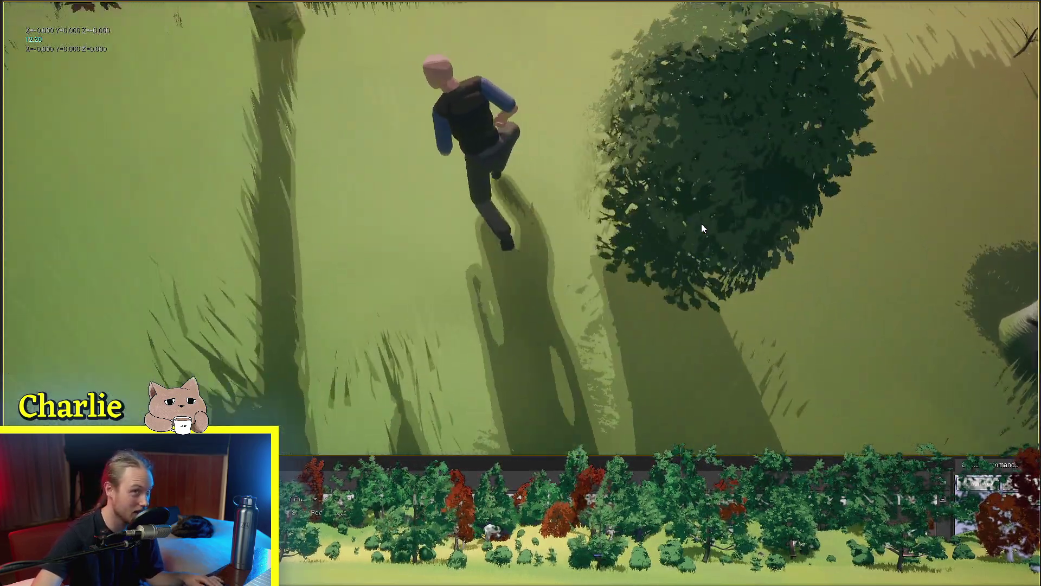
pyautogui.press('a')
pyautogui.press('s')
pyautogui.press('Escape')
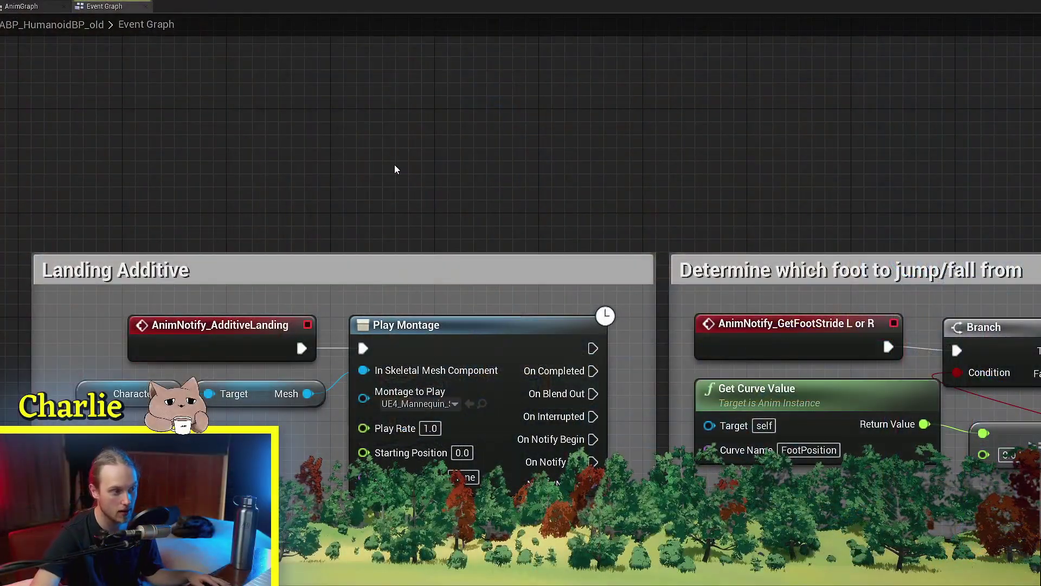
# Examine the Landing Additive section and its AnimNotify_AdditiveLanding event in ABP_HumanoidBP_old's Event Graph
pyautogui.moveTo(394, 164); pyautogui.dragTo(341, 127, button='right')
pyautogui.keyDown('ctrl'); pyautogui.scroll(1, 307, 292); pyautogui.keyUp('ctrl')
pyautogui.moveTo(307, 292); pyautogui.dragTo(309, 307, button='right')
pyautogui.moveTo(319, 211); pyautogui.dragTo(425, 148, button='right')
pyautogui.scroll(-2, 445, 127)
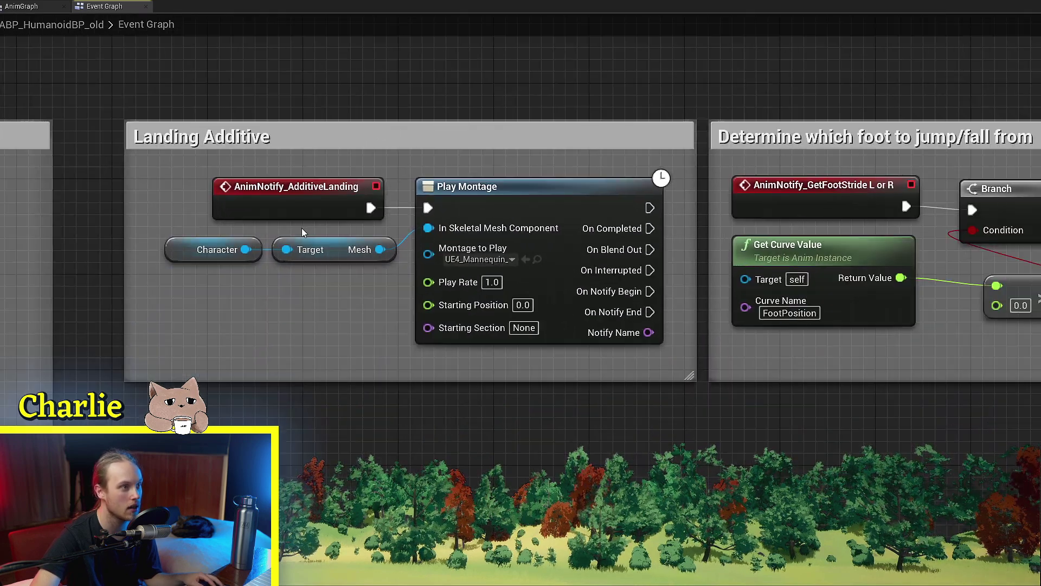
pyautogui.click(321, 190)
pyautogui.moveTo(226, 170); pyautogui.dragTo(197, 200, button='right')
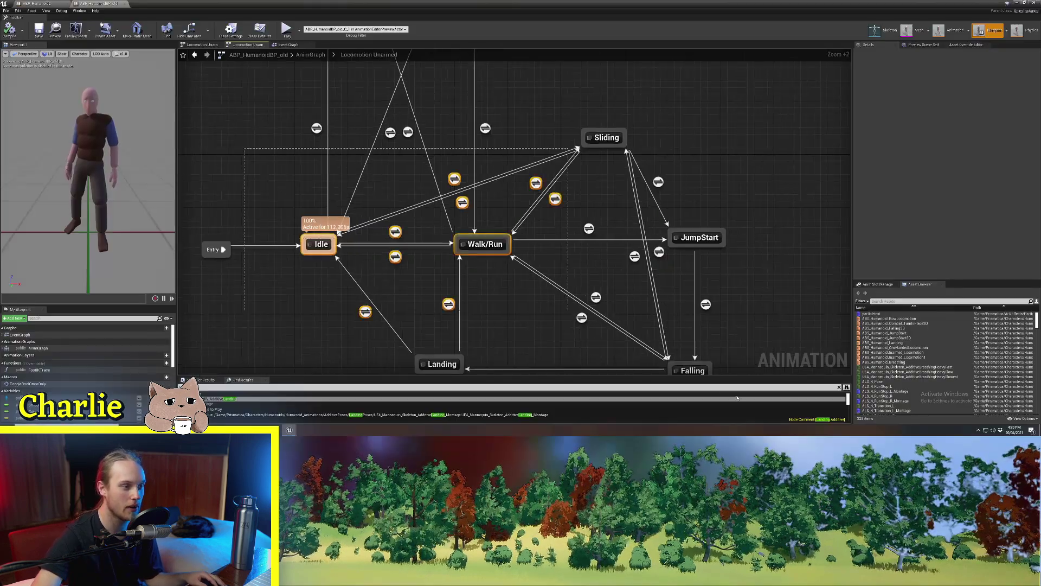
# Examine the JumpStart to Falling transition and the Falling state in the Locomotion Unarmed state machine
pyautogui.moveTo(743, 346); pyautogui.dragTo(637, 294, button='right')
pyautogui.keyDown('ctrl'); pyautogui.scroll(4, 634, 292); pyautogui.keyUp('ctrl')
pyautogui.moveTo(473, 259); pyautogui.dragTo(518, 248, button='right')
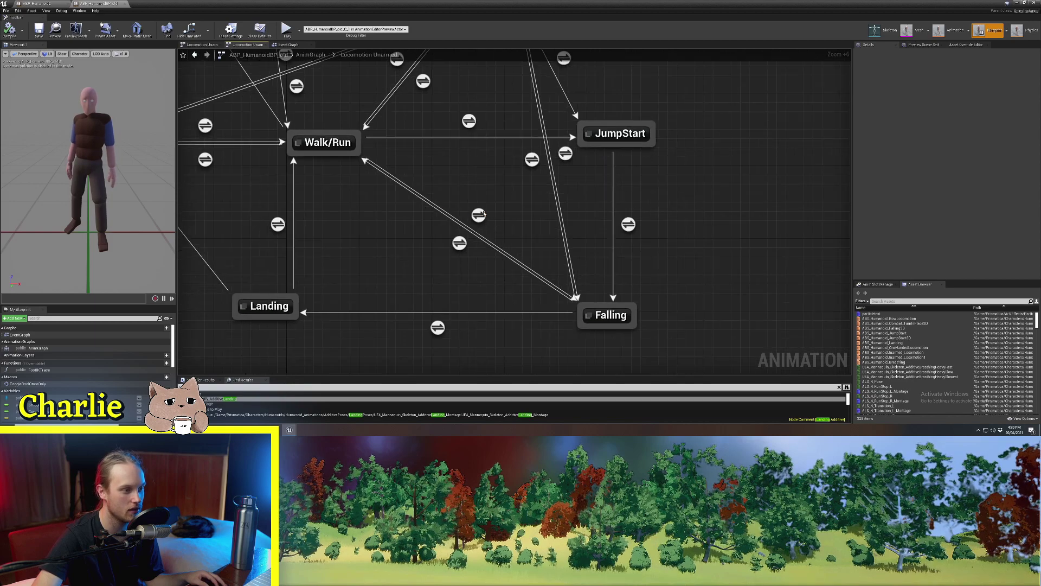
pyautogui.click(631, 226)
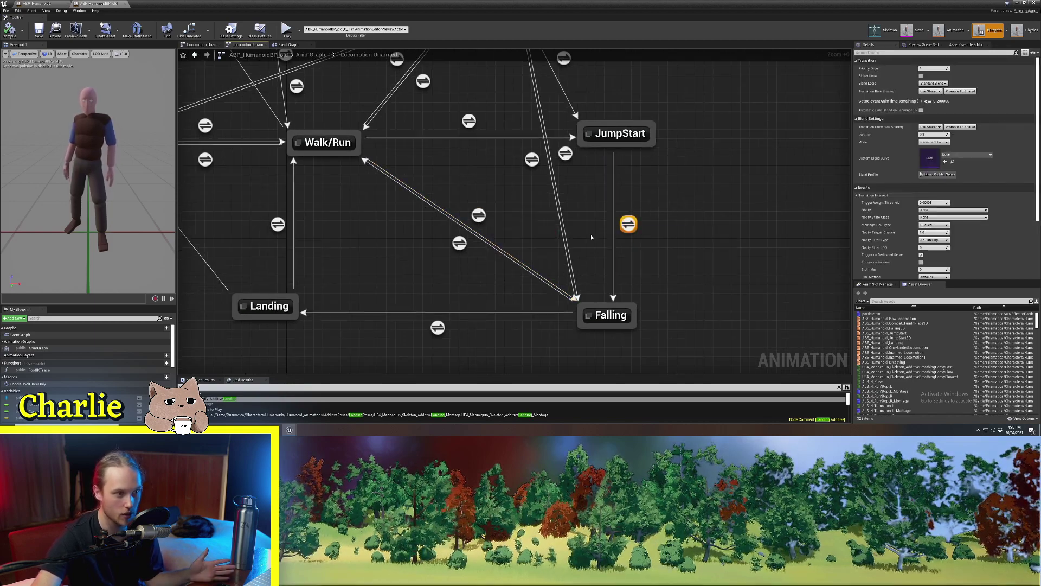
pyautogui.click(725, 268)
pyautogui.moveTo(557, 343); pyautogui.dragTo(536, 349, button='right')
pyautogui.scroll(1, 536, 348)
pyautogui.click(601, 319)
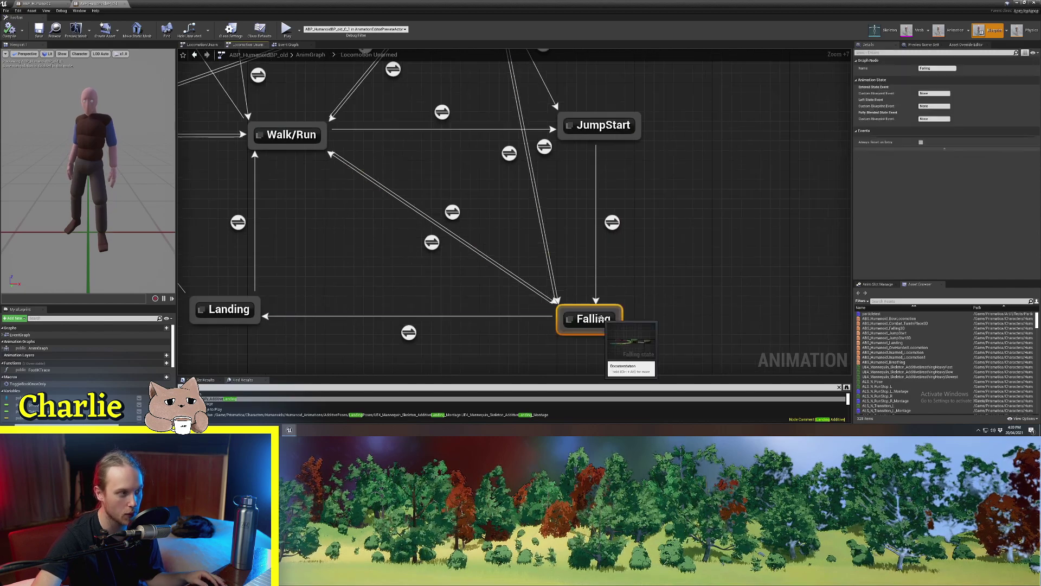
# Inspect the Falling to Walk/Run transition's settings down to its start transition event notification
pyautogui.click(269, 134)
pyautogui.moveTo(409, 253); pyautogui.dragTo(453, 242, button='right')
pyautogui.click(477, 230)
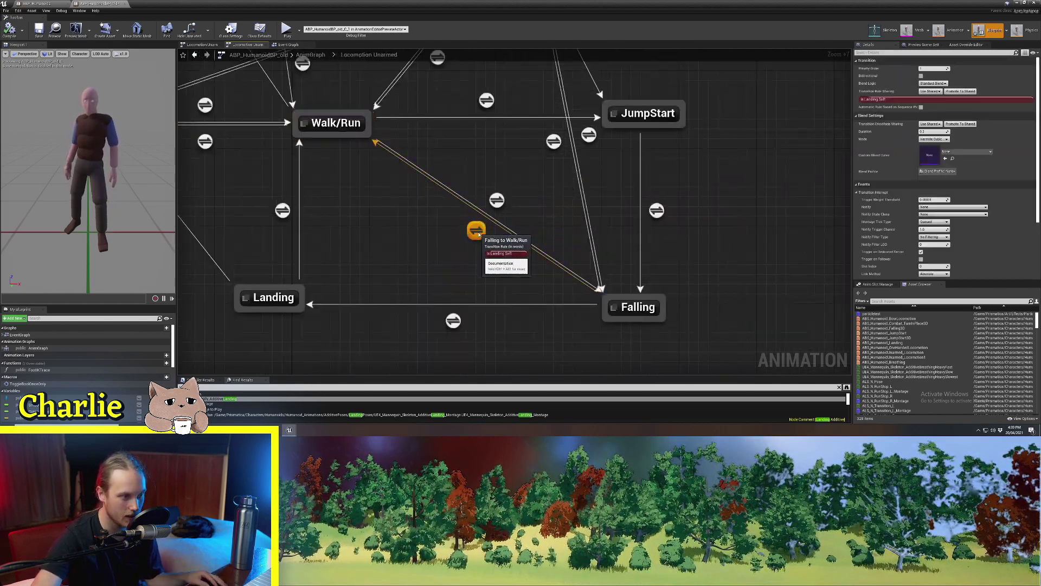
pyautogui.scroll(-3, 926, 195)
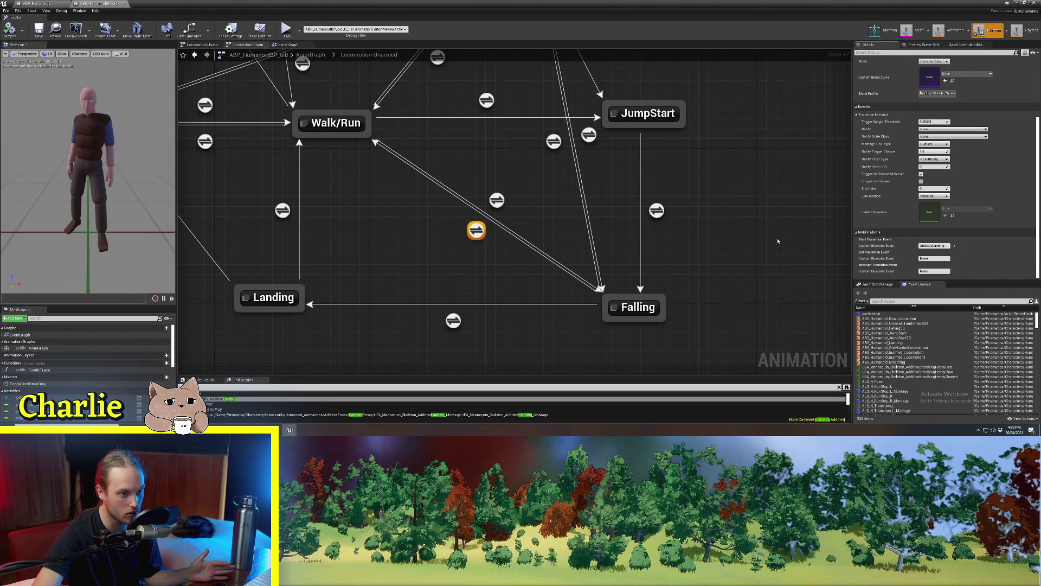
pyautogui.click(778, 240)
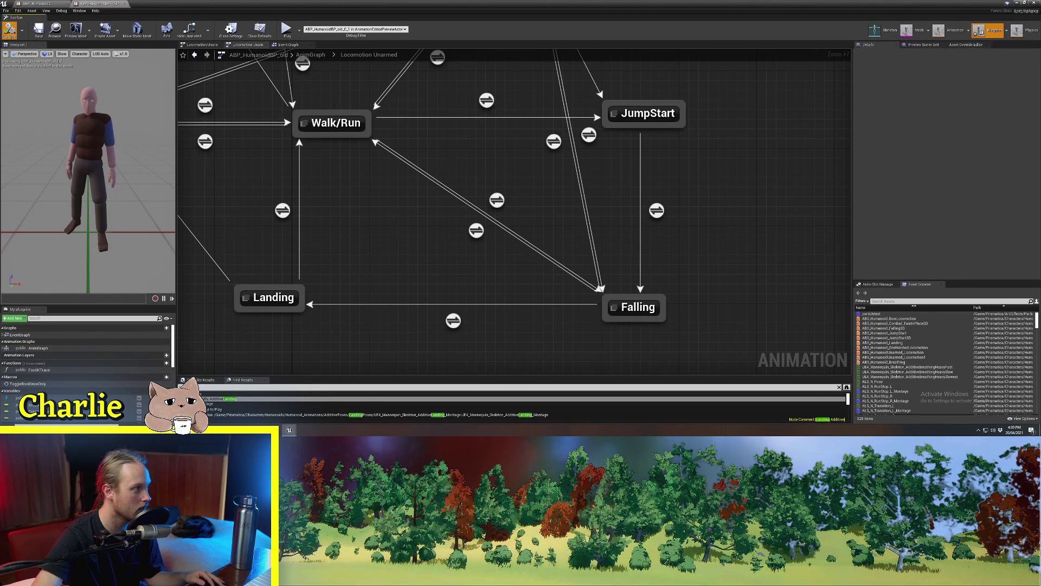
# Compile ABP_HumanoidBP_old and shift the AnimNotify_AdditiveLanding event slightly left in the Event Graph's Landing Additive section
pyautogui.click(9, 30)
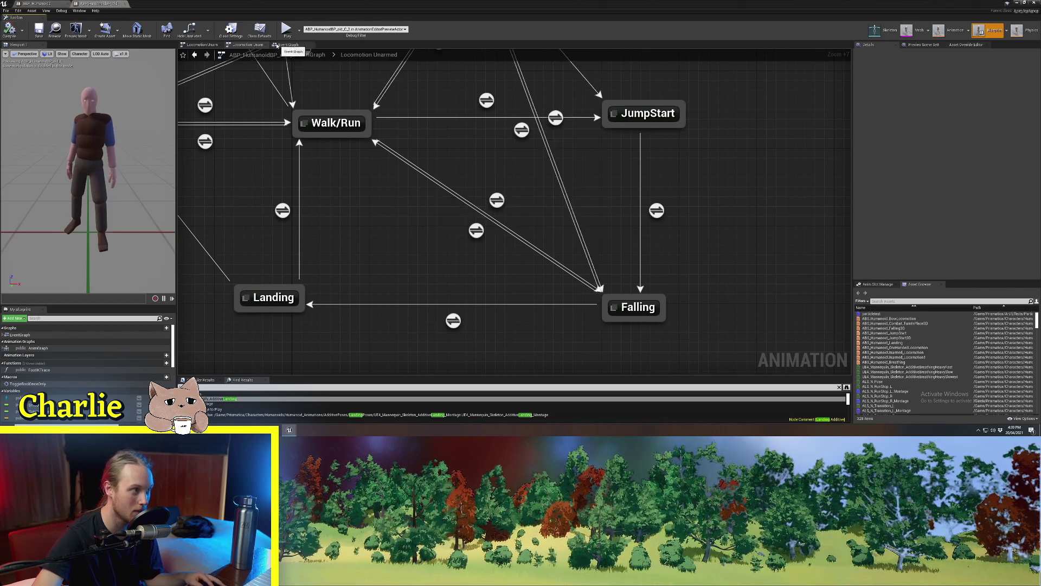
pyautogui.click(288, 44)
pyautogui.scroll(-14, 404, 152)
pyautogui.keyDown('ctrl'); pyautogui.scroll(16, 403, 157); pyautogui.keyUp('ctrl')
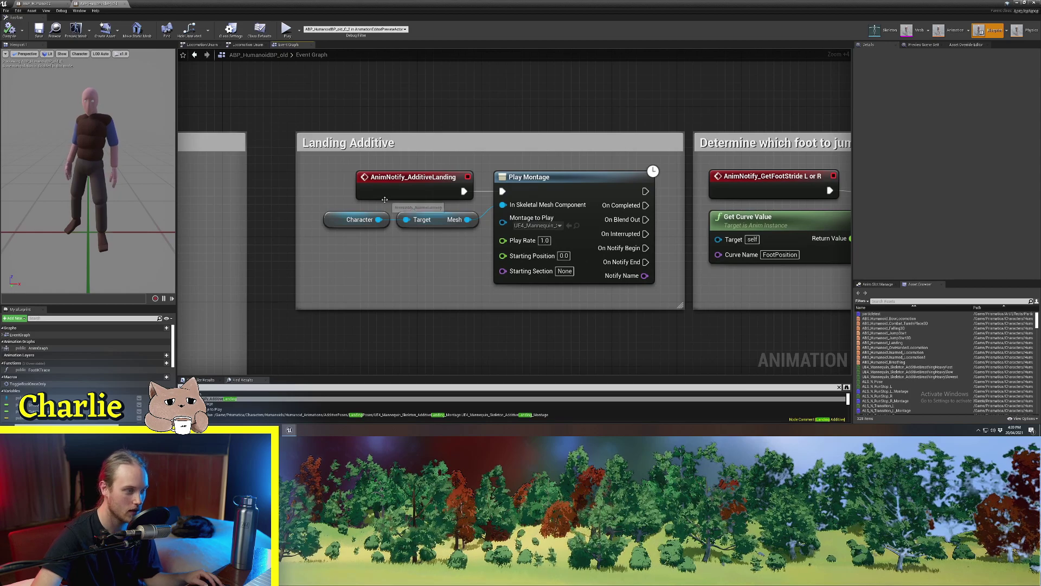
pyautogui.moveTo(385, 199); pyautogui.dragTo(362, 195)
# Review how the AnimNotify_AdditiveLanding event triggers the Play Montage node on the character's mesh
pyautogui.rightClick(378, 106)
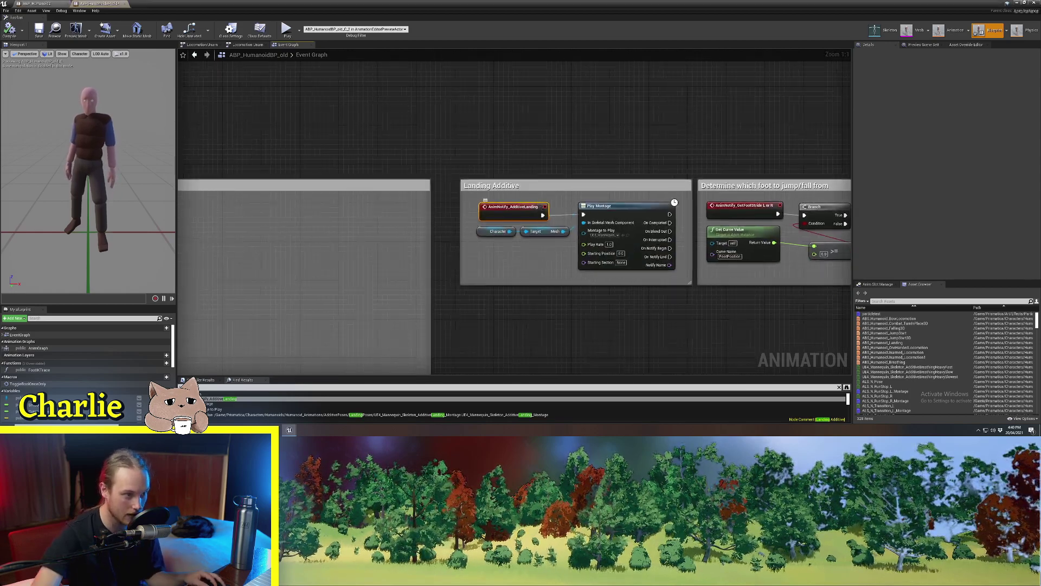
pyautogui.scroll(7, 499, 202)
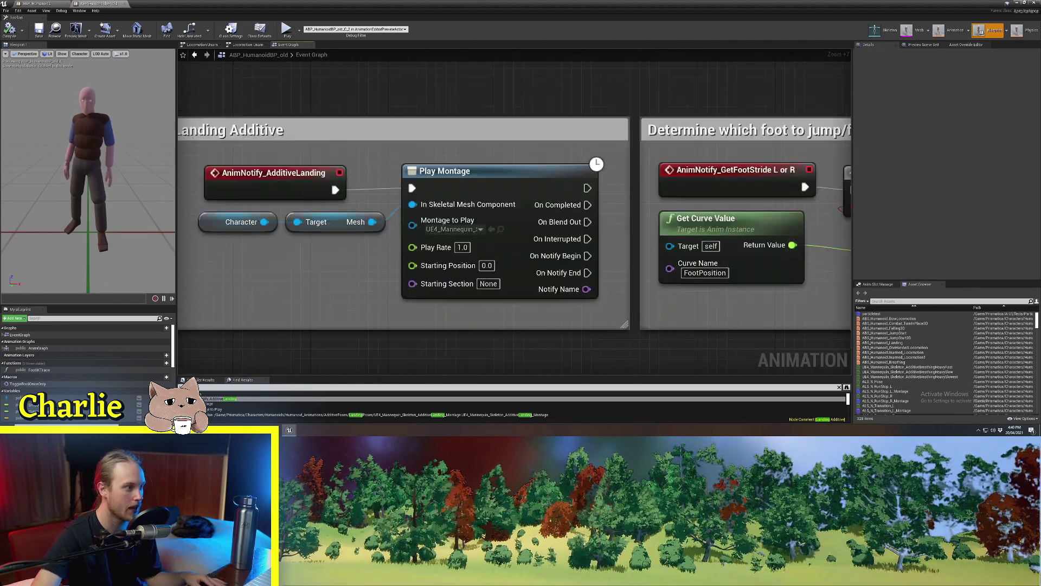
pyautogui.moveTo(279, 188); pyautogui.dragTo(306, 186, button='right')
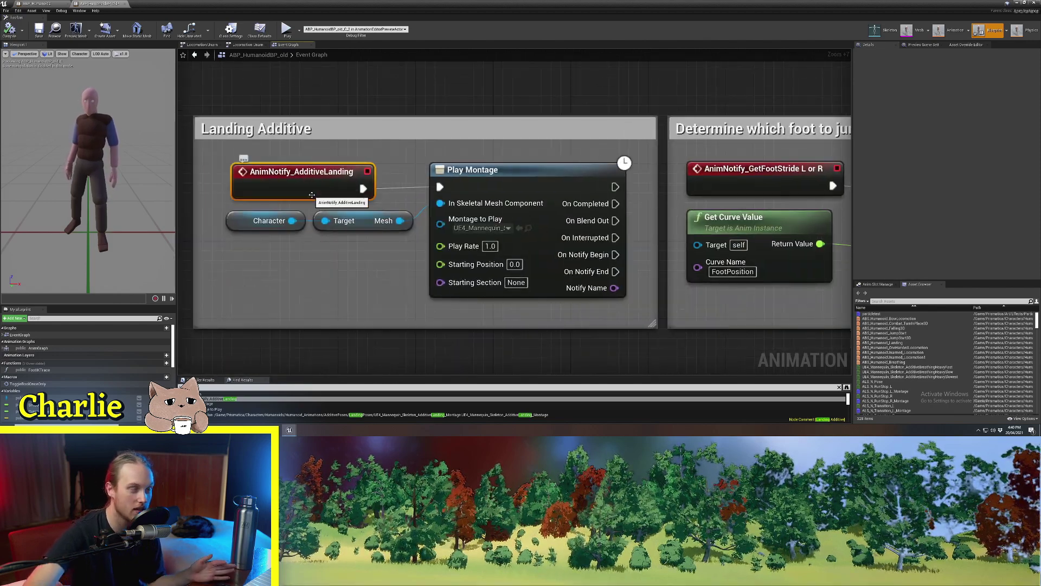
# Open the additive landing montage used by the Play Montage node and inspect its landing motion from the side
pyautogui.click(529, 179)
pyautogui.doubleClick(515, 230)
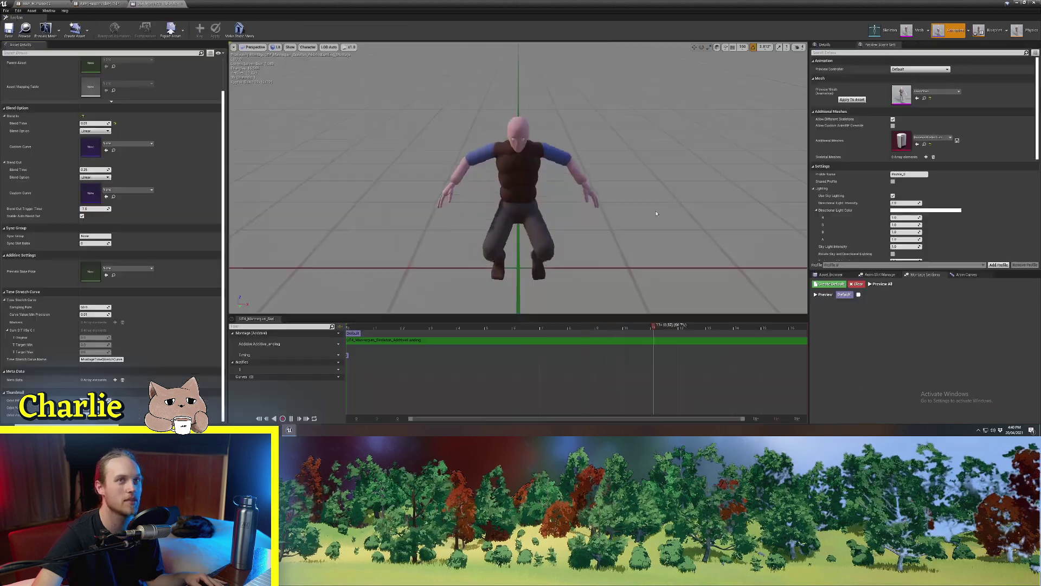
pyautogui.moveTo(656, 213); pyautogui.dragTo(509, 217, button='right')
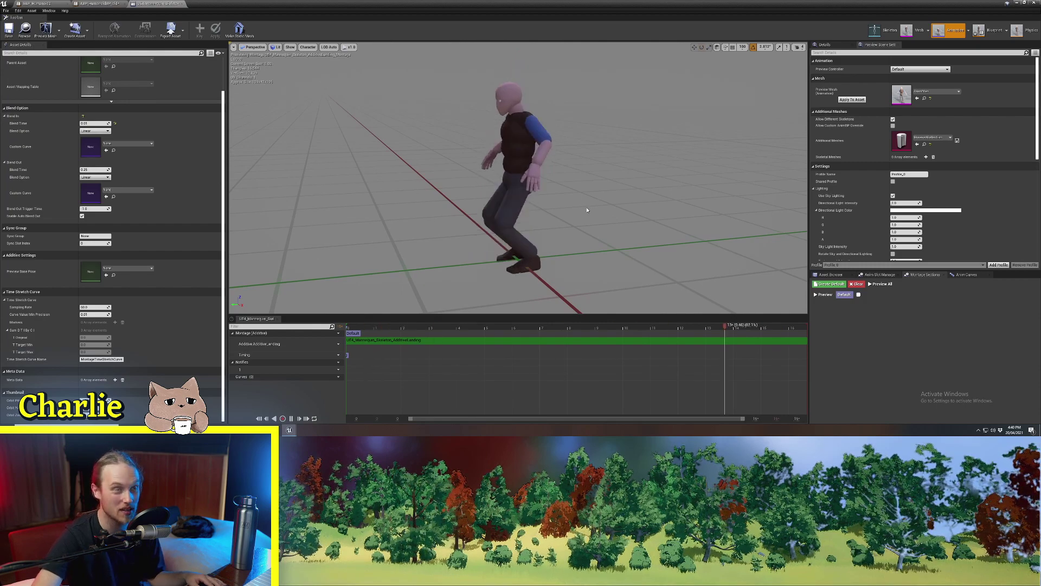
pyautogui.keyDown('alt'); pyautogui.moveTo(441, 231); pyautogui.dragTo(469, 232); pyautogui.keyUp('alt')
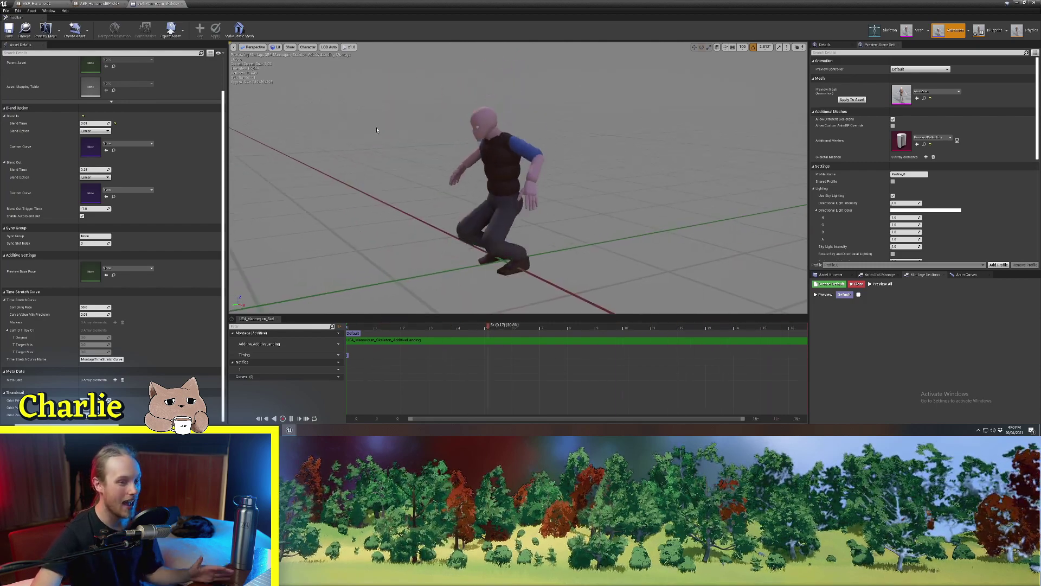
# Inspect the source additive landing animation sequence, viewing its standing-to-crouch motion from the side and front
pyautogui.click(184, 5)
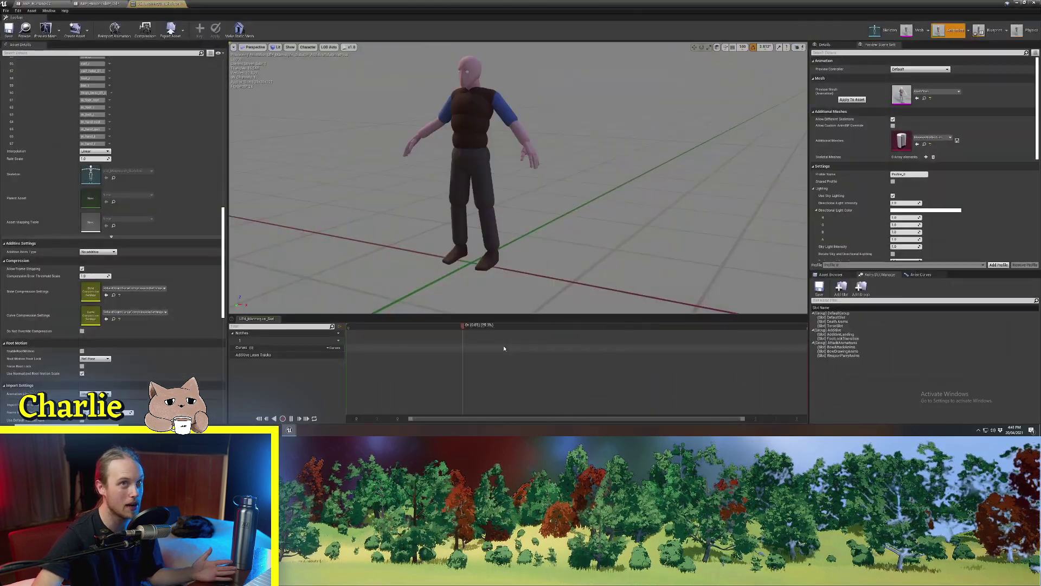
pyautogui.keyDown('alt'); pyautogui.moveTo(505, 227); pyautogui.dragTo(412, 221); pyautogui.keyUp('alt')
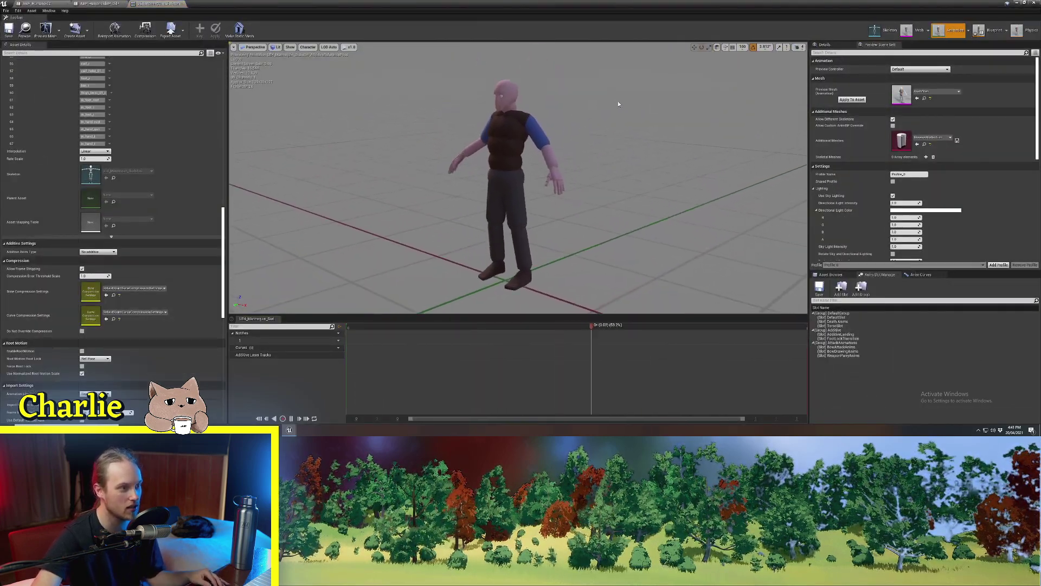
pyautogui.moveTo(518, 156); pyautogui.dragTo(509, 128)
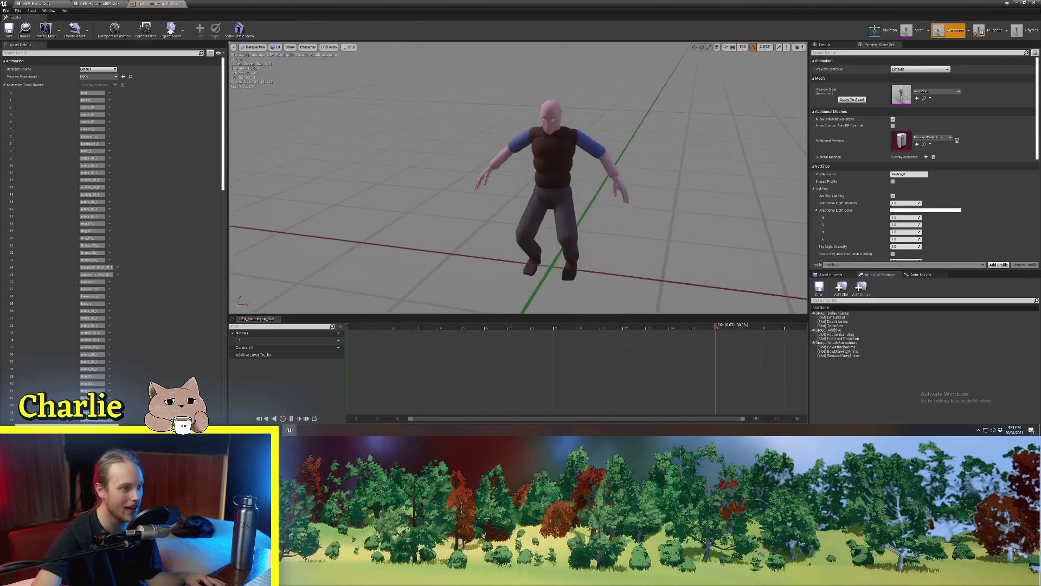
pyautogui.moveTo(518, 179); pyautogui.dragTo(412, 162, button='right')
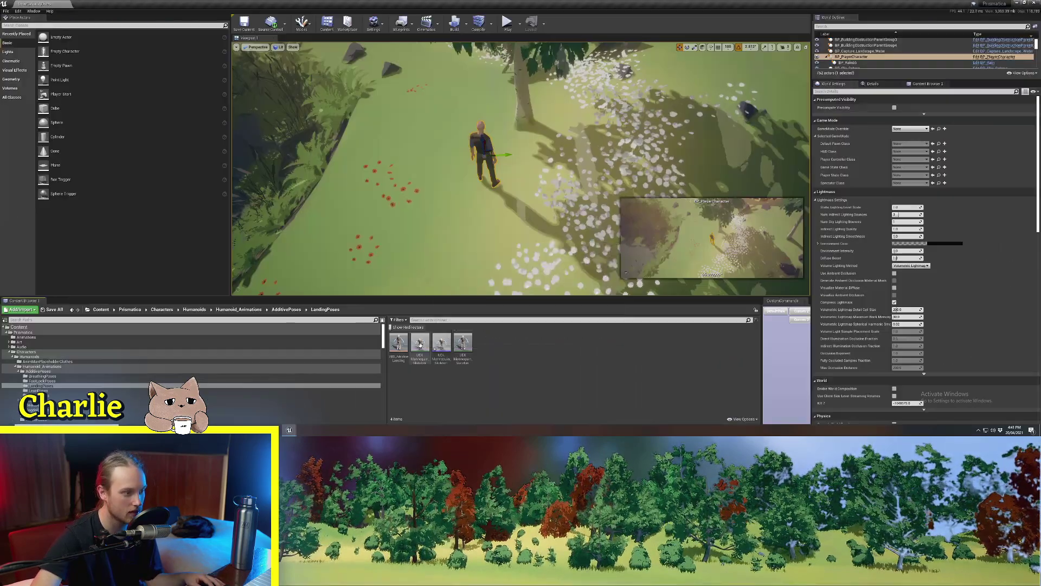
# Review the AnimMontage creation option for the landing sequence in LandingPoses and open UE4_Mannequin_Skeleton_AdditiveLanding_Montage
pyautogui.rightClick(424, 344)
pyautogui.moveTo(450, 136)
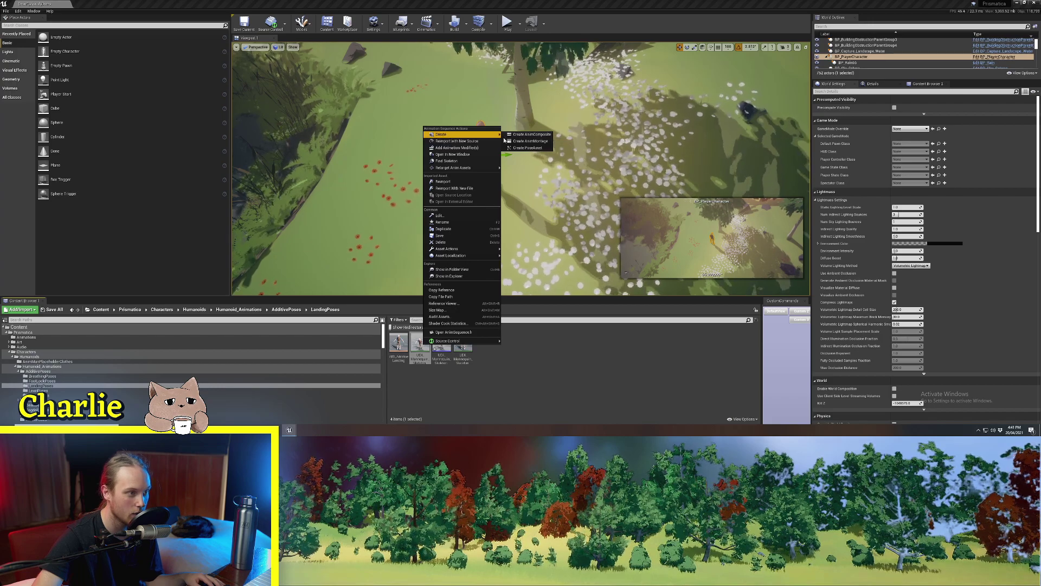
pyautogui.click(436, 335)
pyautogui.doubleClick(435, 335)
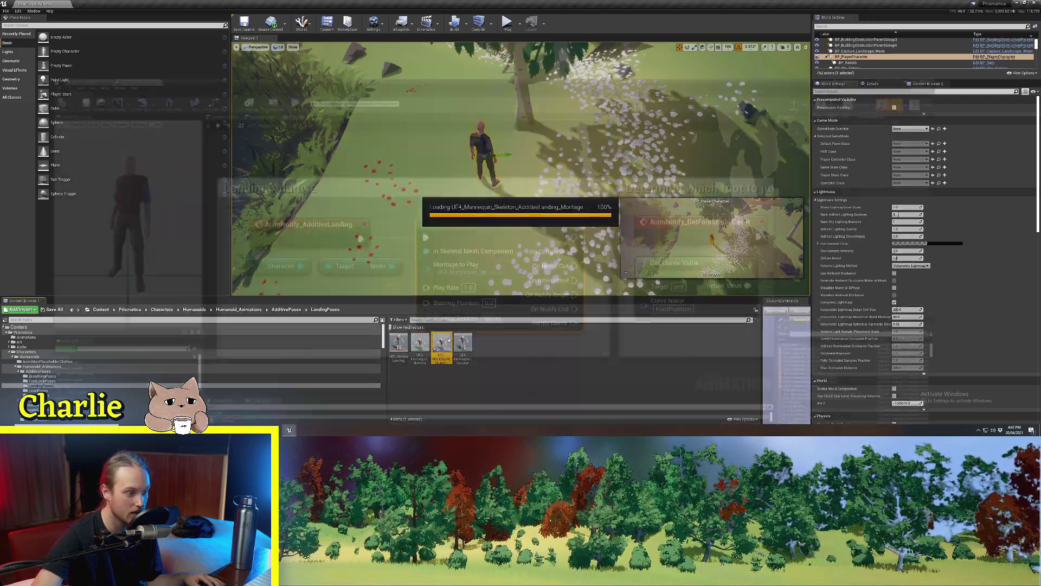
pyautogui.moveTo(594, 181); pyautogui.dragTo(510, 200, button='right')
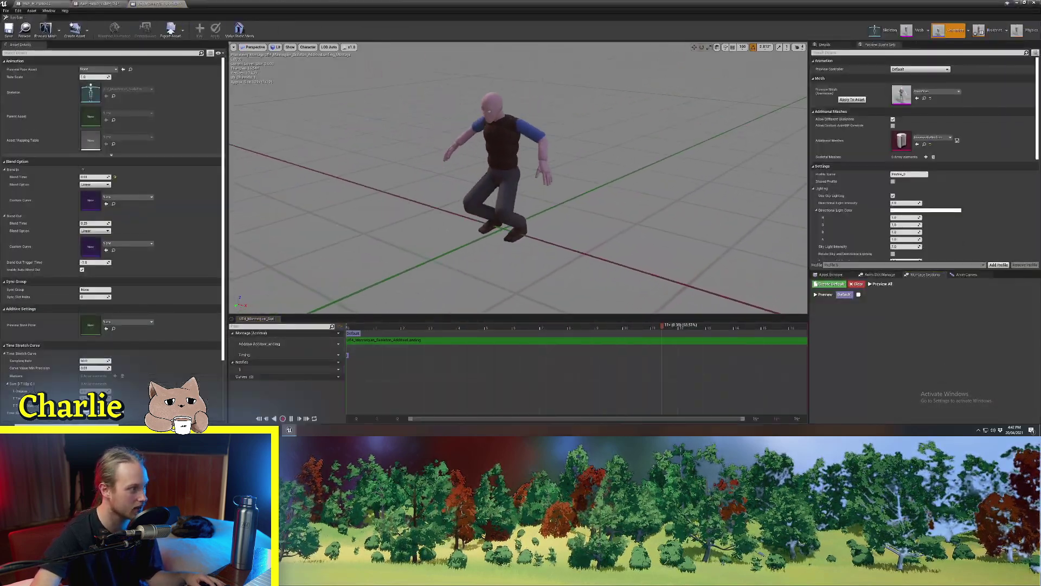
# Assign a running animation as the landing montage's Preview Base Pose in its Additive Settings
pyautogui.scroll(-2, 118, 287)
pyautogui.scroll(2, 118, 304)
pyautogui.scroll(-2, 109, 326)
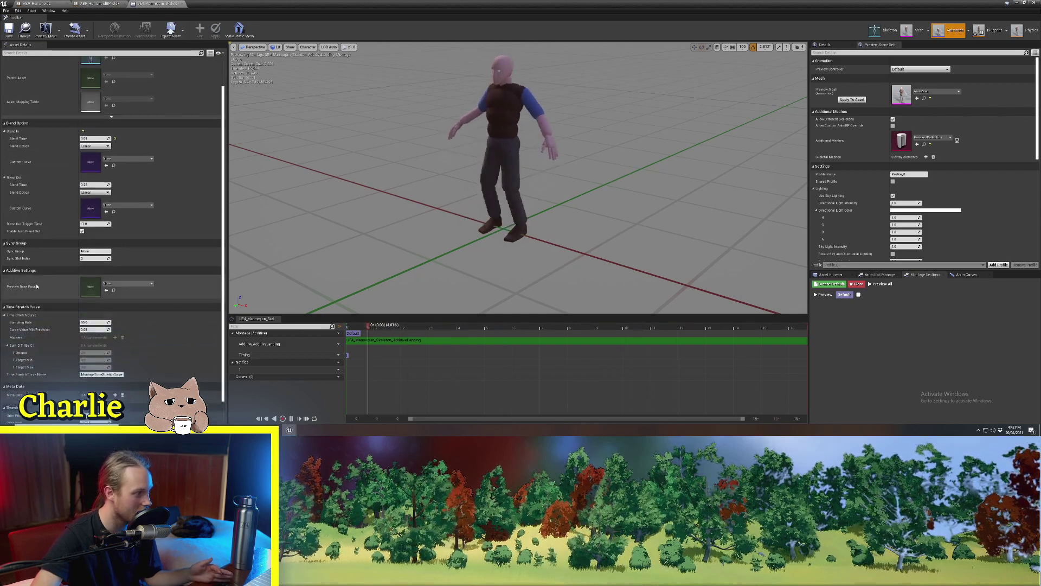
pyautogui.click(127, 283)
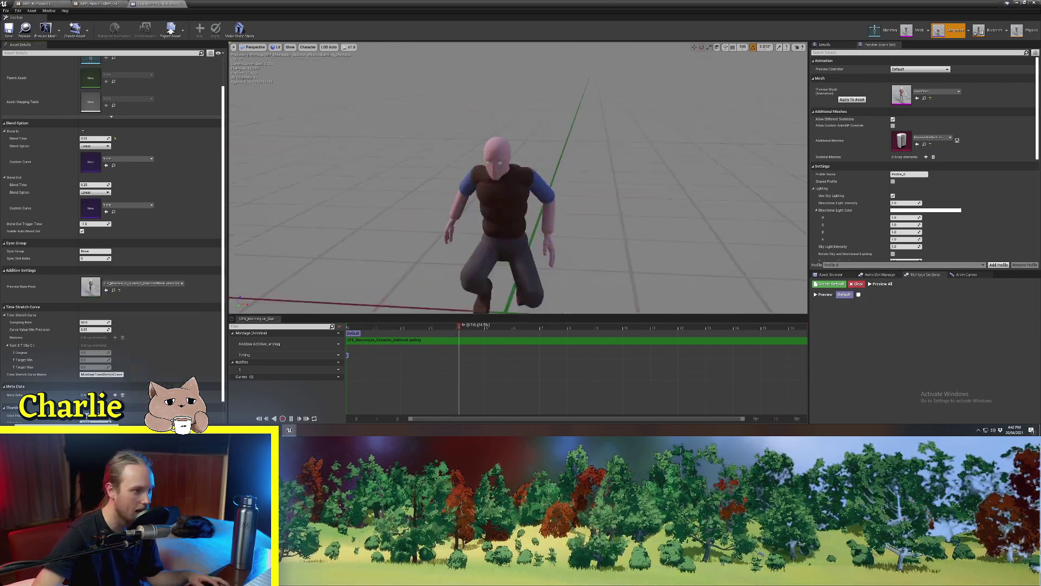
# Preview the additive landing playing on top of the running base pose from the front and side
pyautogui.moveTo(517, 179)
pyautogui.mouseDown(button='right')
pyautogui.moveTo(518, 228)
pyautogui.moveTo(517, 184)
pyautogui.mouseUp(button='right')
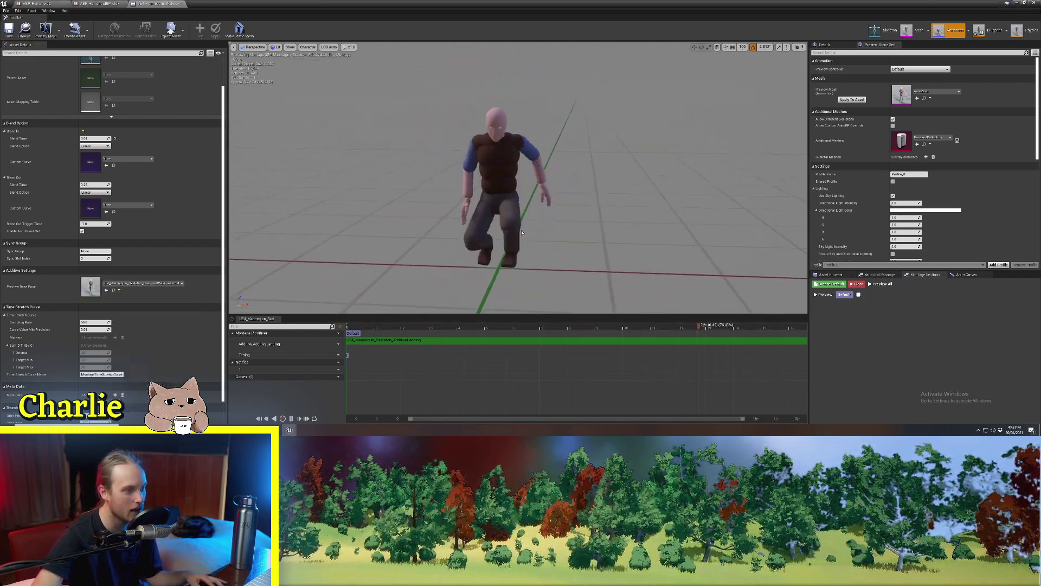
pyautogui.moveTo(521, 233); pyautogui.dragTo(572, 221, button='right')
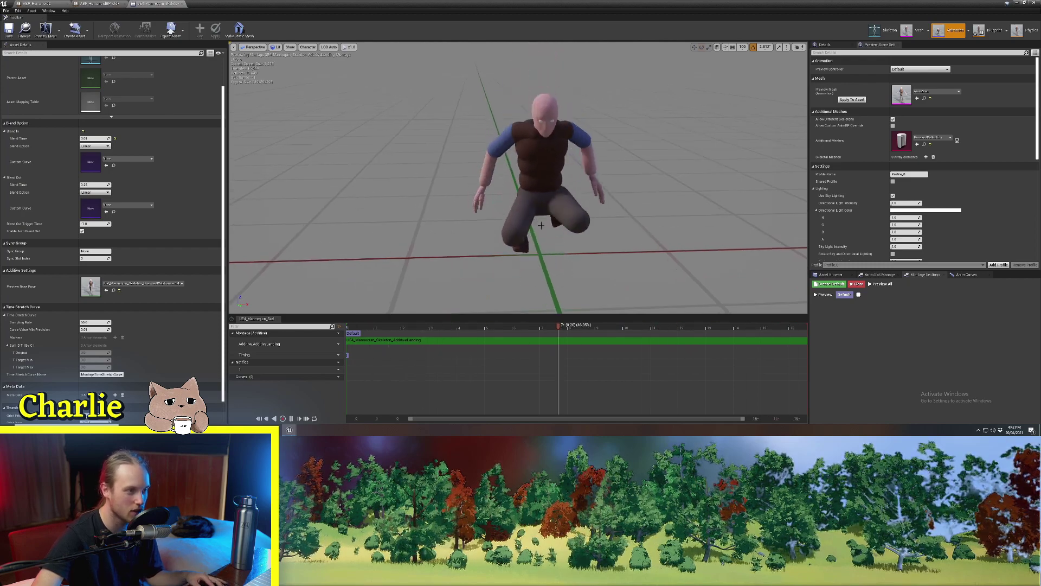
pyautogui.moveTo(540, 225); pyautogui.dragTo(607, 221)
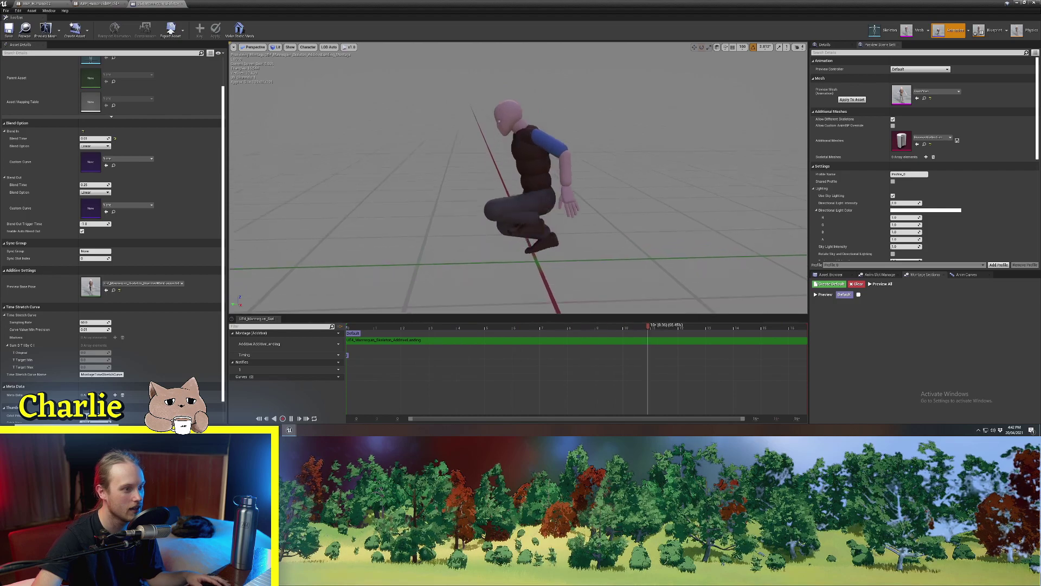
pyautogui.moveTo(543, 139); pyautogui.dragTo(542, 117, button='right')
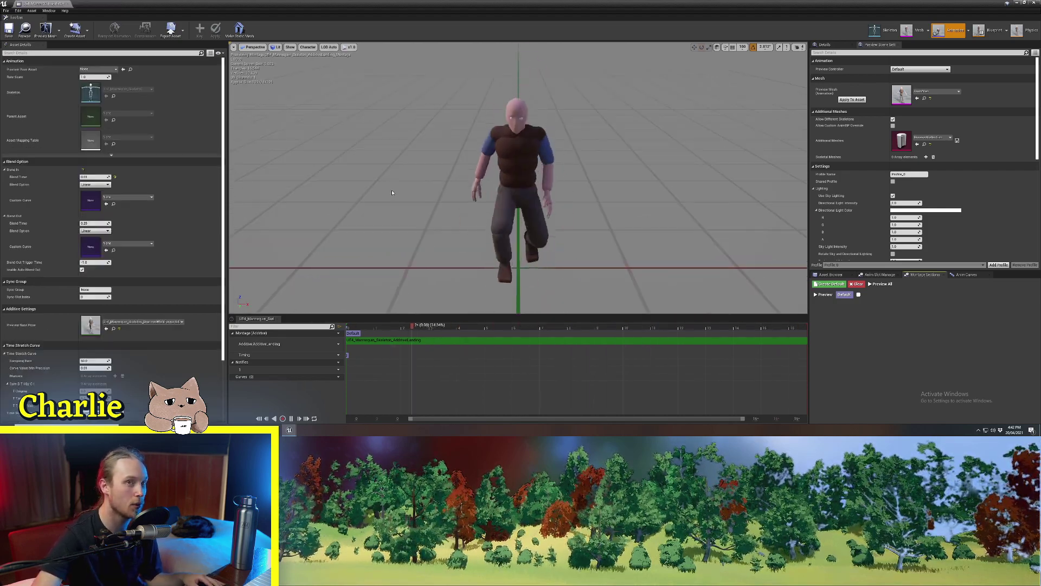
pyautogui.moveTo(465, 201); pyautogui.dragTo(535, 188)
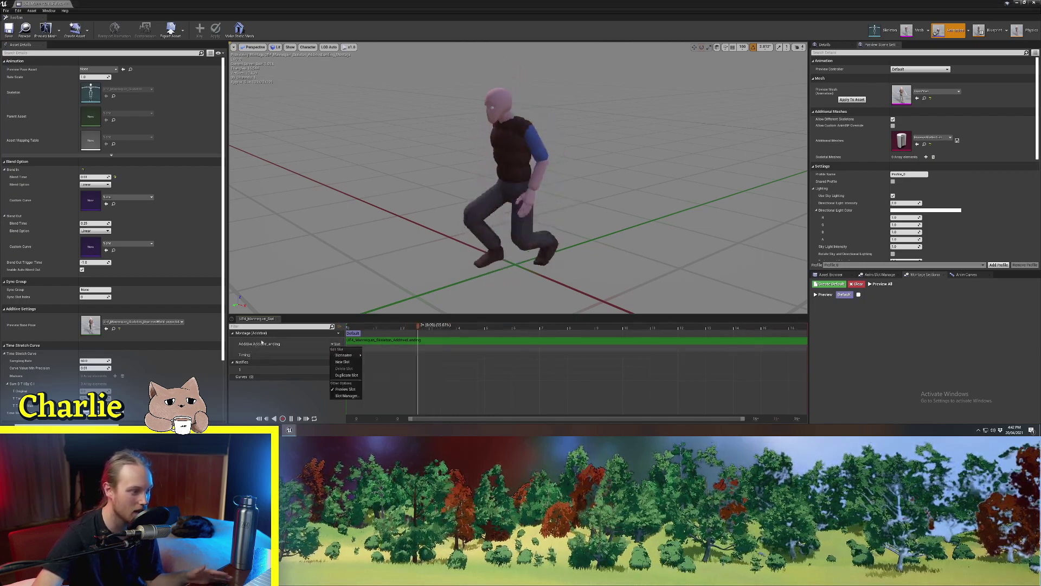
# Open the Anim Slot Manager for the montage's slot and bring up the new slot name entry
pyautogui.click(346, 395)
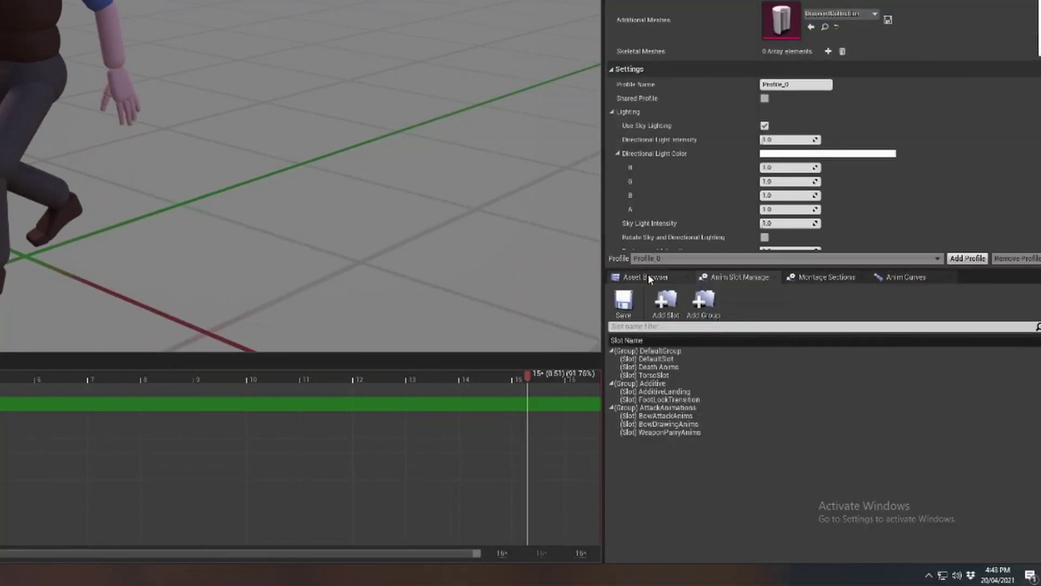
pyautogui.click(650, 279)
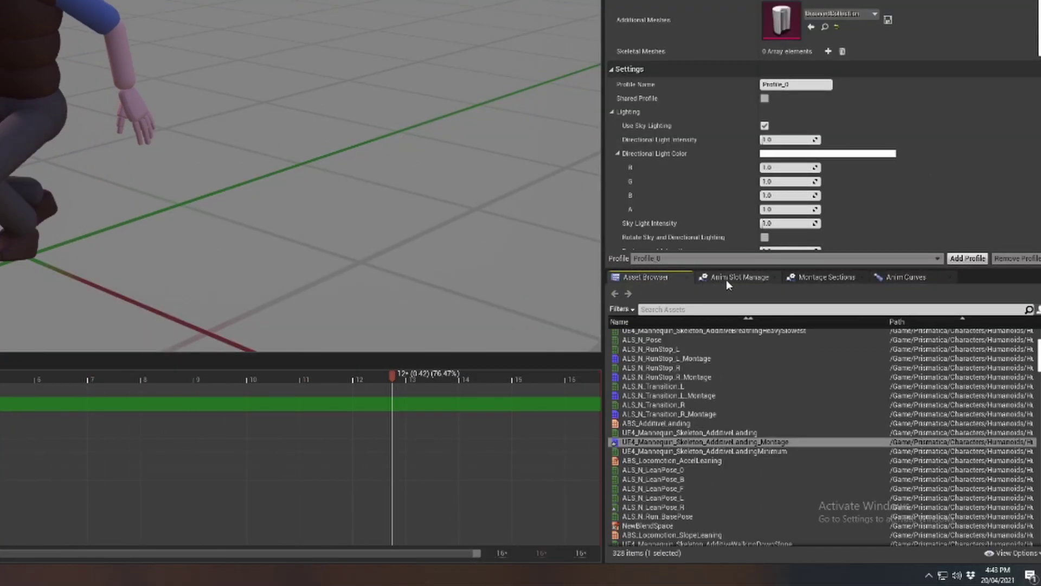
pyautogui.click(727, 277)
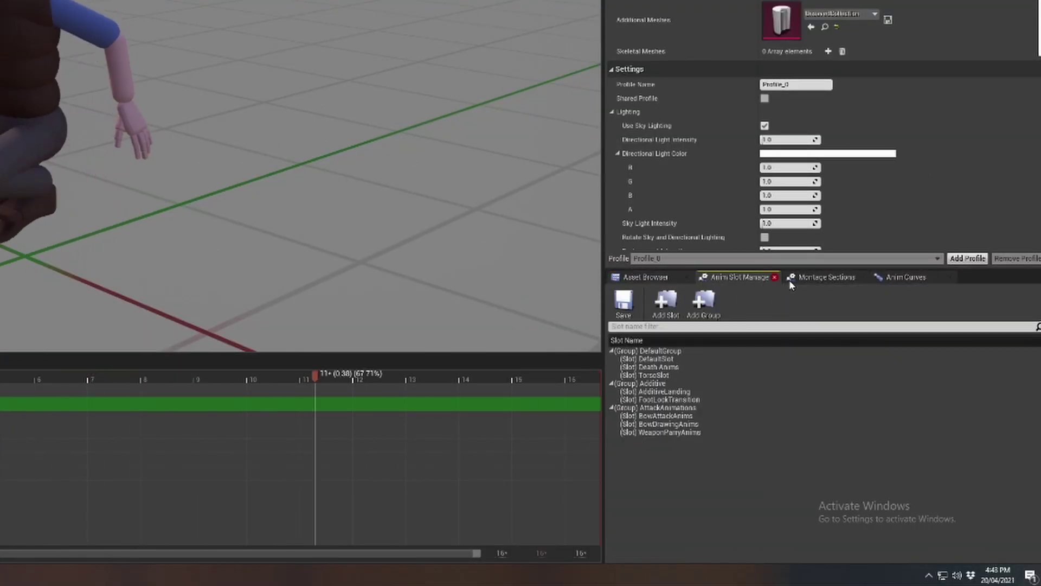
pyautogui.click(654, 312)
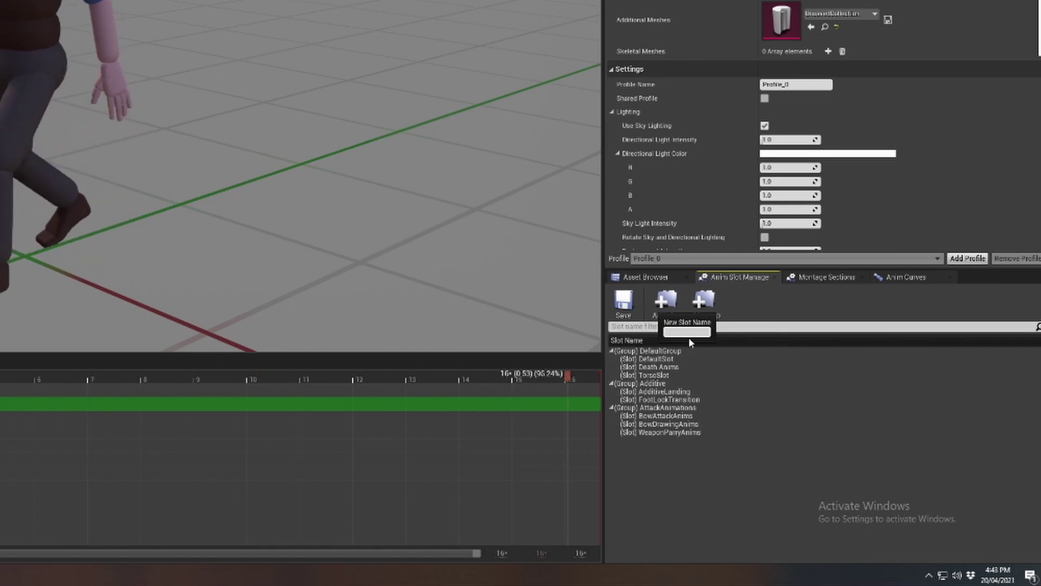
pyautogui.write('a')
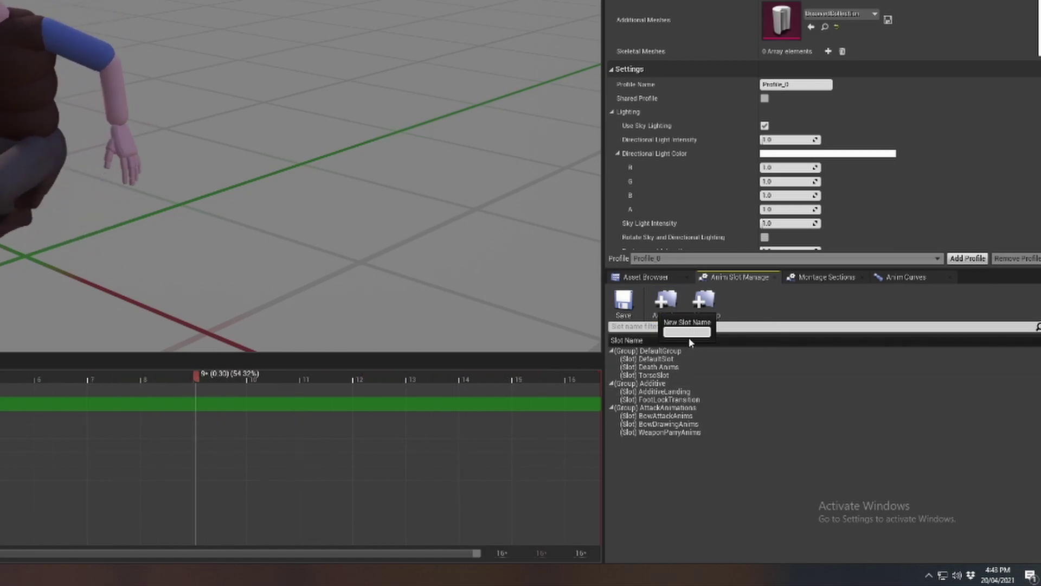
pyautogui.press('Return')
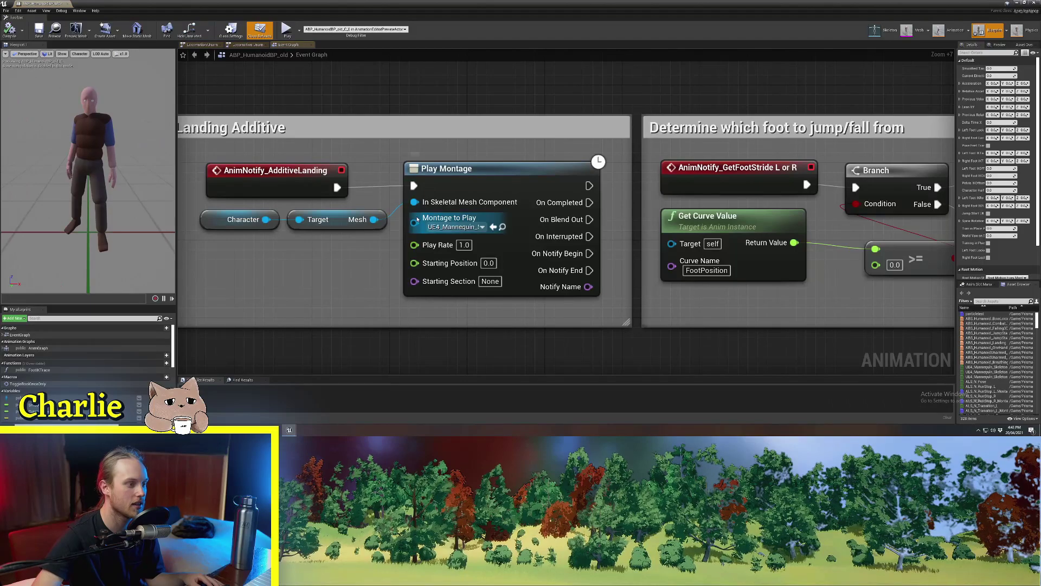
# Move the Slot 'AdditiveLanding' node in ABP_HumanoidBP_old's AnimGraph further away from the Local Space Ref Pose node
pyautogui.moveTo(379, 238); pyautogui.dragTo(450, 287, button='right')
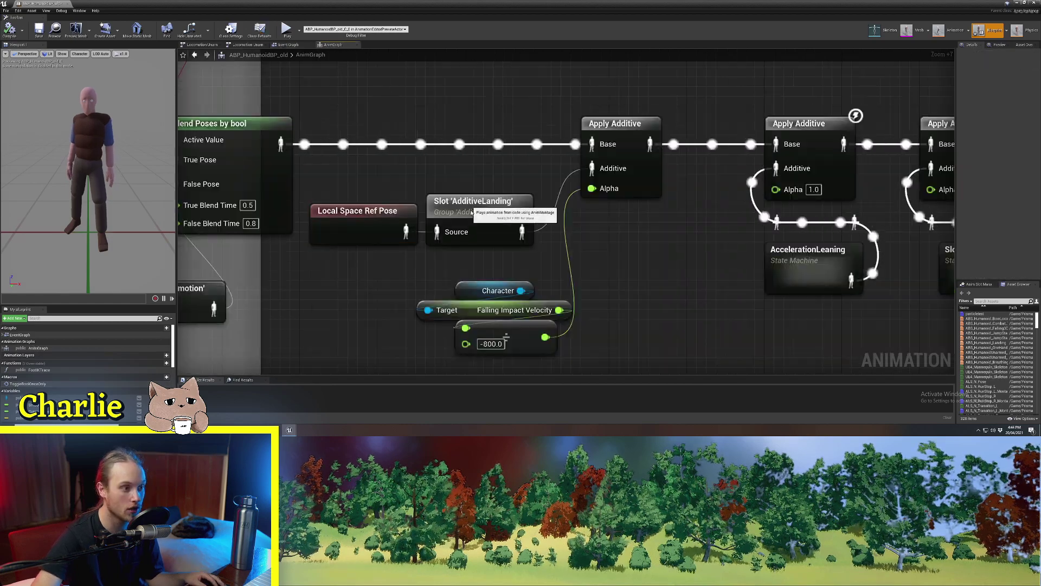
pyautogui.click(358, 211)
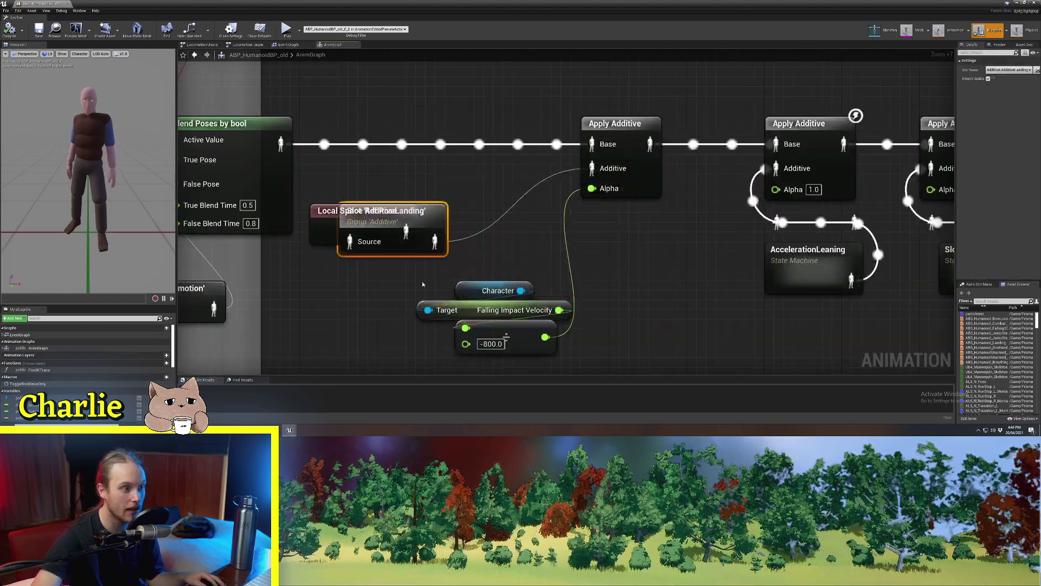
pyautogui.click(532, 211)
# Add a Slot 'DefaultSlot' node to the AnimGraph and place it above the AdditiveLanding slot chain
pyautogui.rightClick(437, 110)
pyautogui.write('sl')
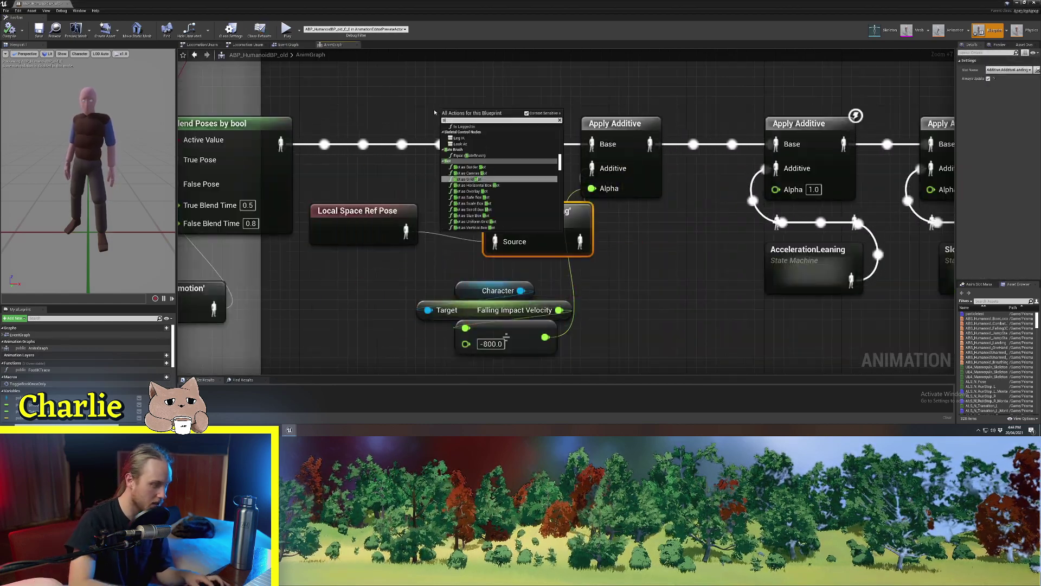
pyautogui.write('ot')
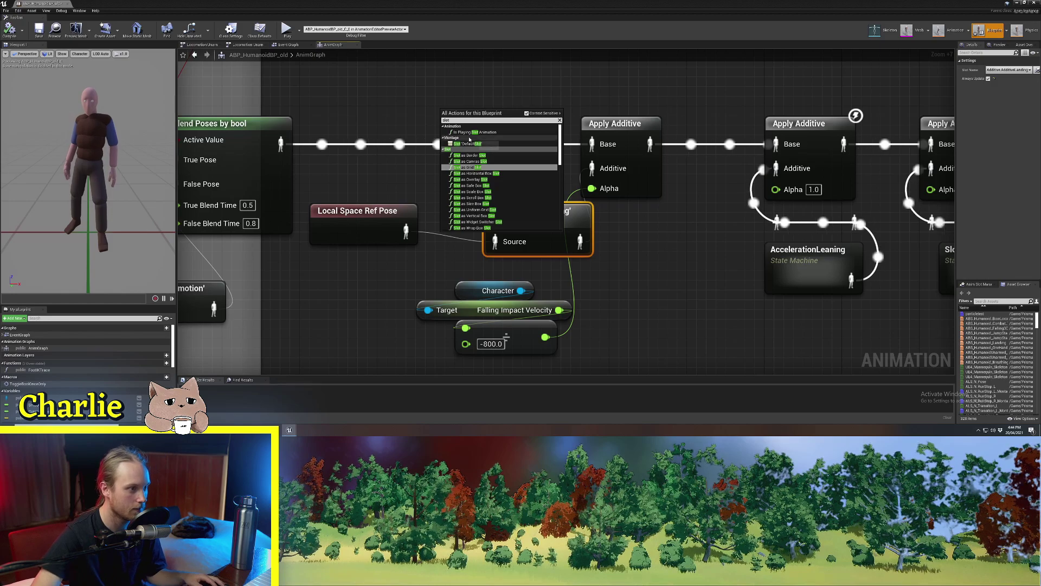
pyautogui.click(475, 146)
pyautogui.moveTo(495, 122); pyautogui.dragTo(454, 81)
# Review the slot names available to the DefaultSlot node and remove that node from the AnimGraph
pyautogui.moveTo(697, 94); pyautogui.dragTo(694, 146, button='right')
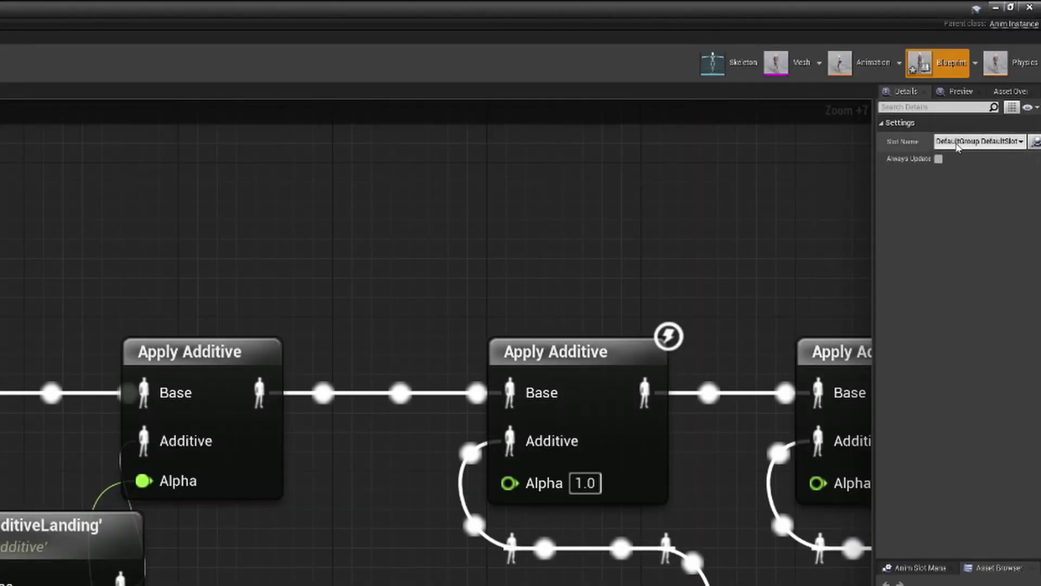
pyautogui.click(1003, 70)
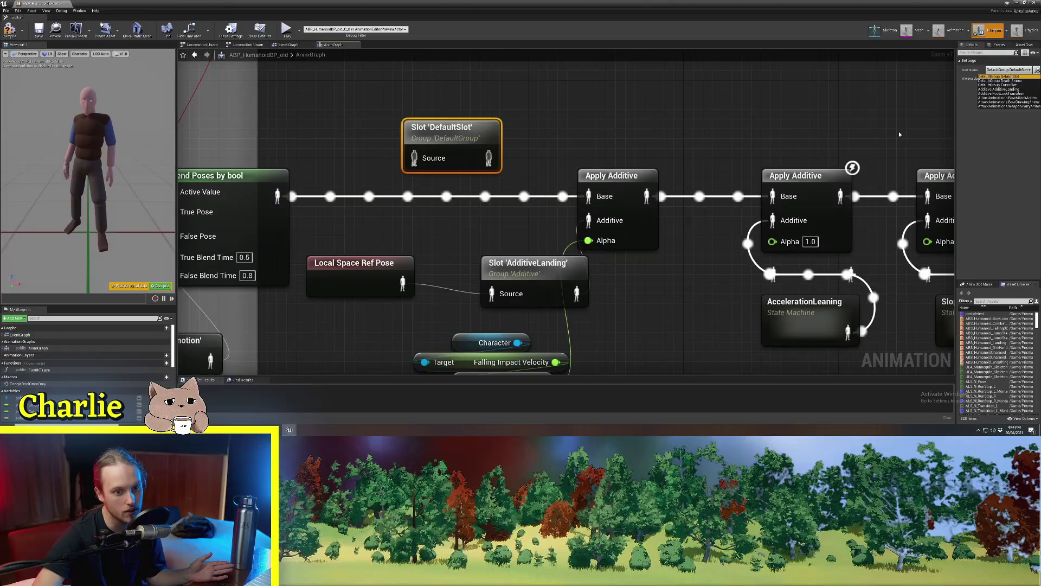
pyautogui.click(815, 117)
# Move the Slot 'AdditiveLanding' node back beside the Local Space Ref Pose node and line the two up
pyautogui.moveTo(591, 271); pyautogui.dragTo(549, 185, button='right')
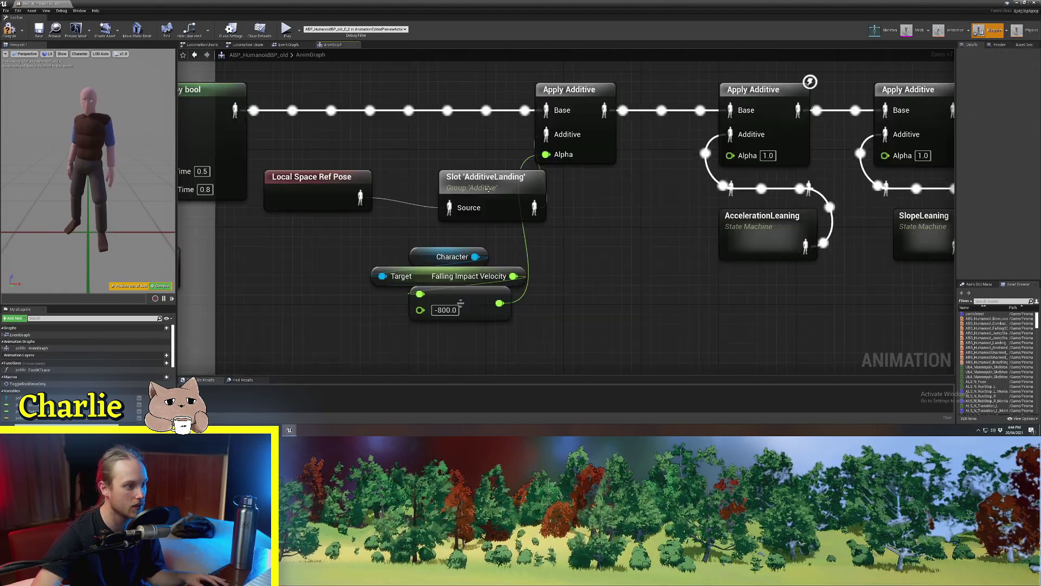
pyautogui.moveTo(492, 189); pyautogui.dragTo(443, 189)
pyautogui.moveTo(443, 190); pyautogui.dragTo(506, 188, button='right')
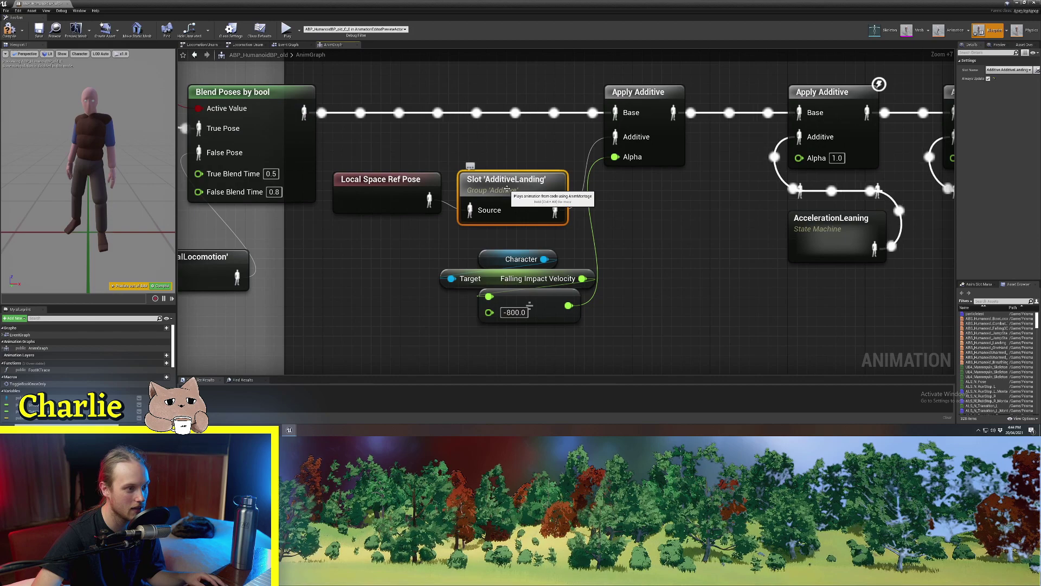
pyautogui.click(376, 190)
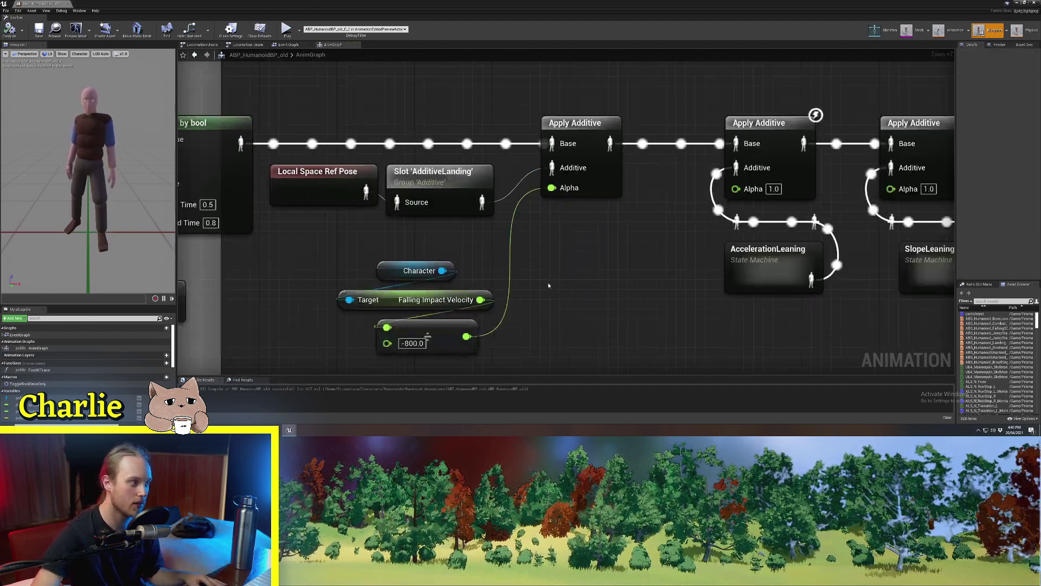
# Rearrange the landing alpha nodes so Falling Impact Velocity and Character sit beneath the -800.0 divide node
pyautogui.moveTo(548, 285); pyautogui.dragTo(513, 265, button='right')
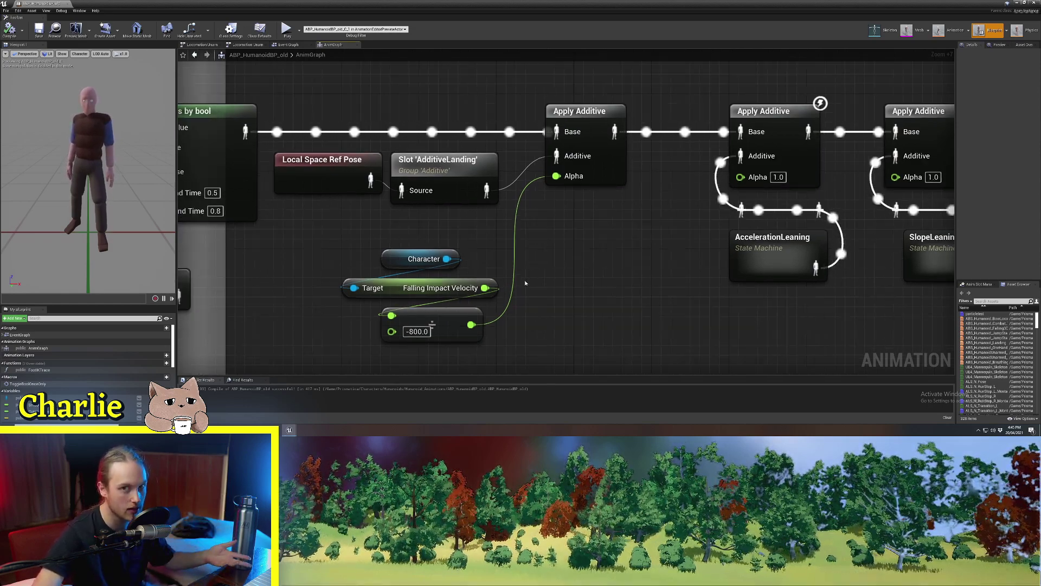
pyautogui.moveTo(511, 279); pyautogui.dragTo(490, 249, button='right')
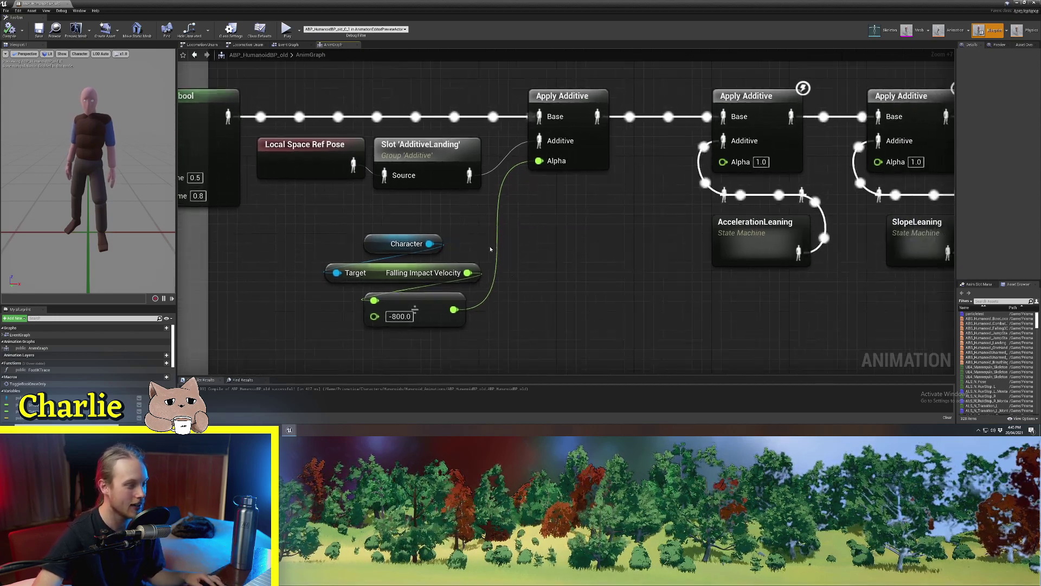
pyautogui.moveTo(451, 228); pyautogui.dragTo(383, 269)
pyautogui.moveTo(383, 269); pyautogui.dragTo(400, 236, button='right')
pyautogui.moveTo(395, 237); pyautogui.dragTo(393, 306)
pyautogui.click(395, 341)
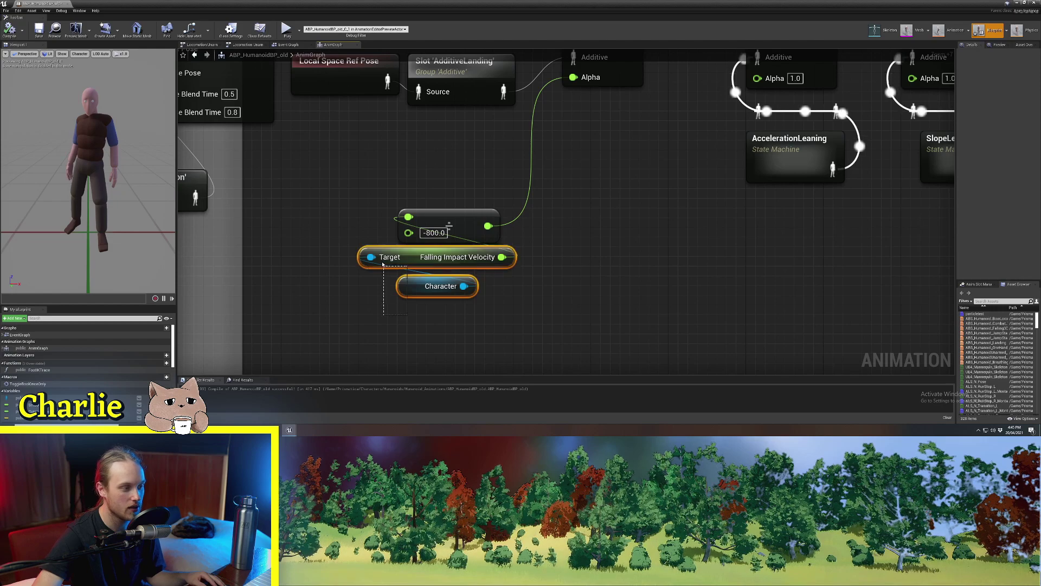
pyautogui.moveTo(412, 263); pyautogui.dragTo(414, 272)
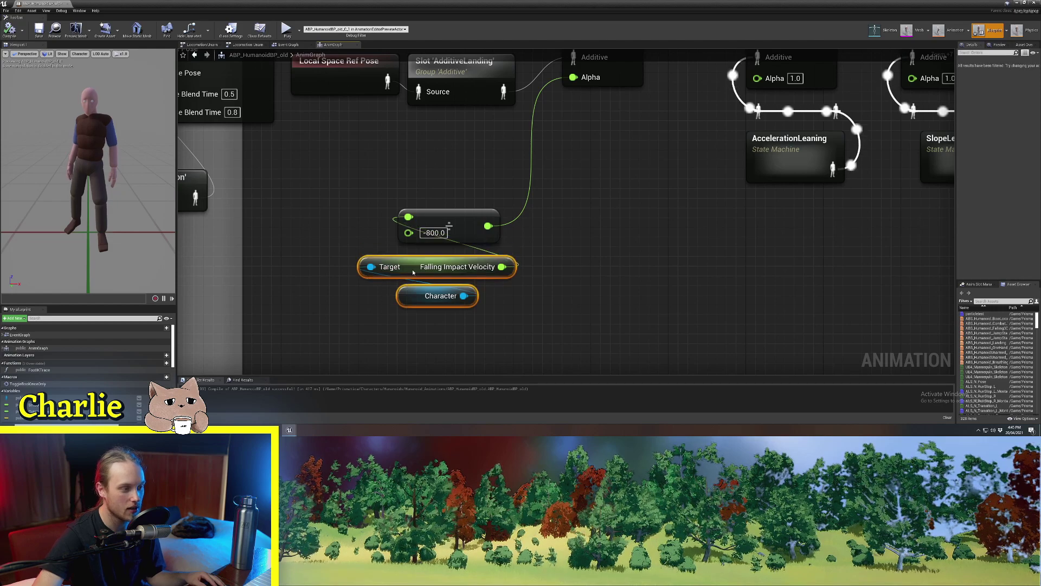
pyautogui.click(662, 271)
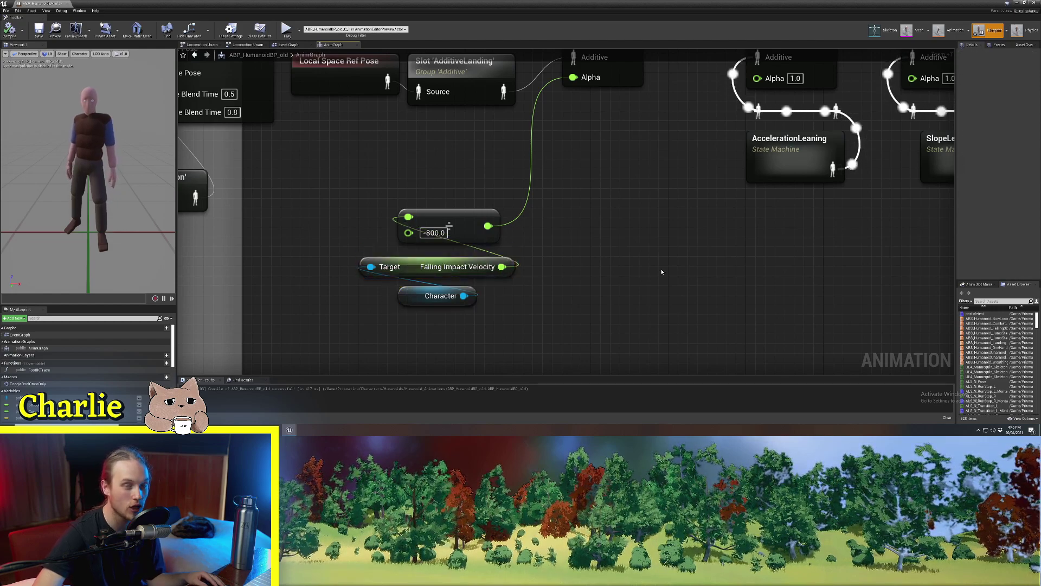
# Examine how Falling Impact Velocity passes through the -800.0 division into the Alpha of the AdditiveLanding slot's Apply Additive node
pyautogui.moveTo(532, 253); pyautogui.dragTo(564, 235, button='right')
pyautogui.moveTo(564, 234); pyautogui.dragTo(428, 294)
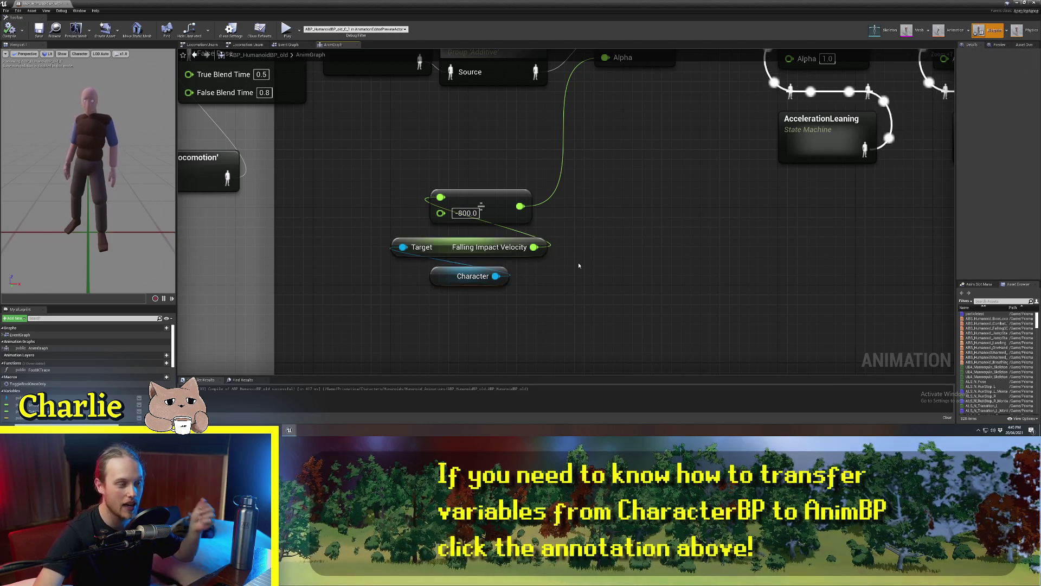
pyautogui.moveTo(543, 252); pyautogui.dragTo(503, 295, button='right')
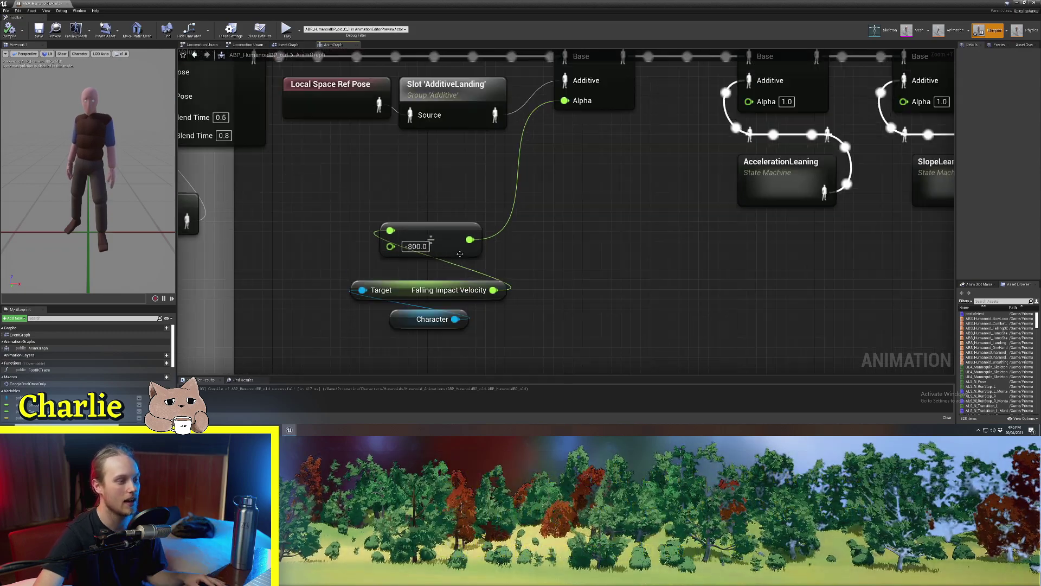
pyautogui.click(446, 258)
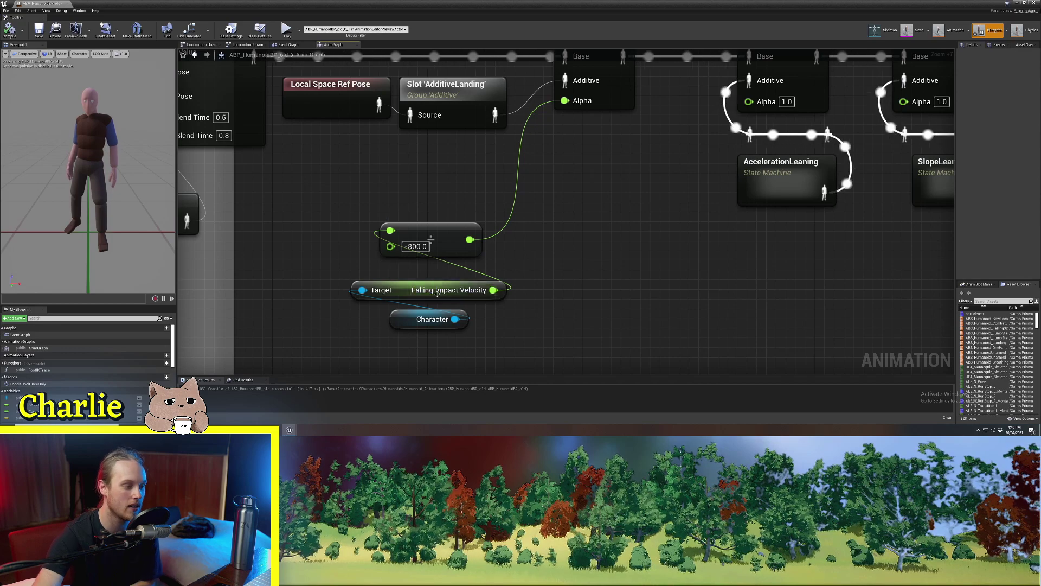
pyautogui.click(468, 292)
pyautogui.click(522, 290)
pyautogui.moveTo(538, 297)
pyautogui.mouseDown(button='right')
pyautogui.moveTo(524, 244)
pyautogui.moveTo(546, 147)
pyautogui.mouseUp(button='right')
pyautogui.moveTo(546, 102); pyautogui.dragTo(547, 352)
pyautogui.moveTo(546, 65)
pyautogui.mouseDown(button='right')
pyautogui.moveTo(539, 153)
pyautogui.moveTo(589, 164)
pyautogui.mouseUp(button='right')
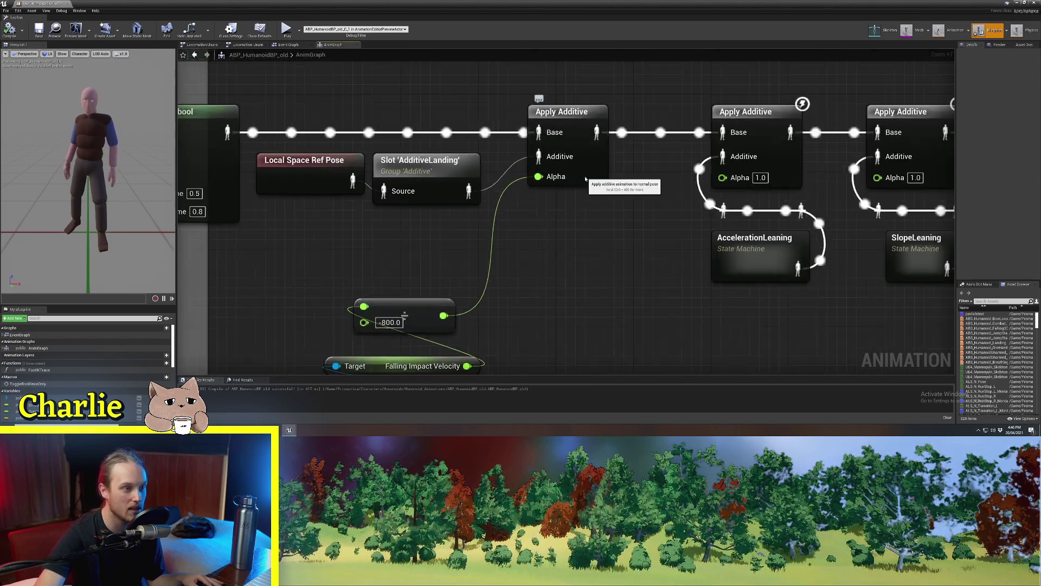
pyautogui.click(585, 179)
pyautogui.moveTo(526, 345); pyautogui.dragTo(579, 283, button='right')
pyautogui.click(553, 272)
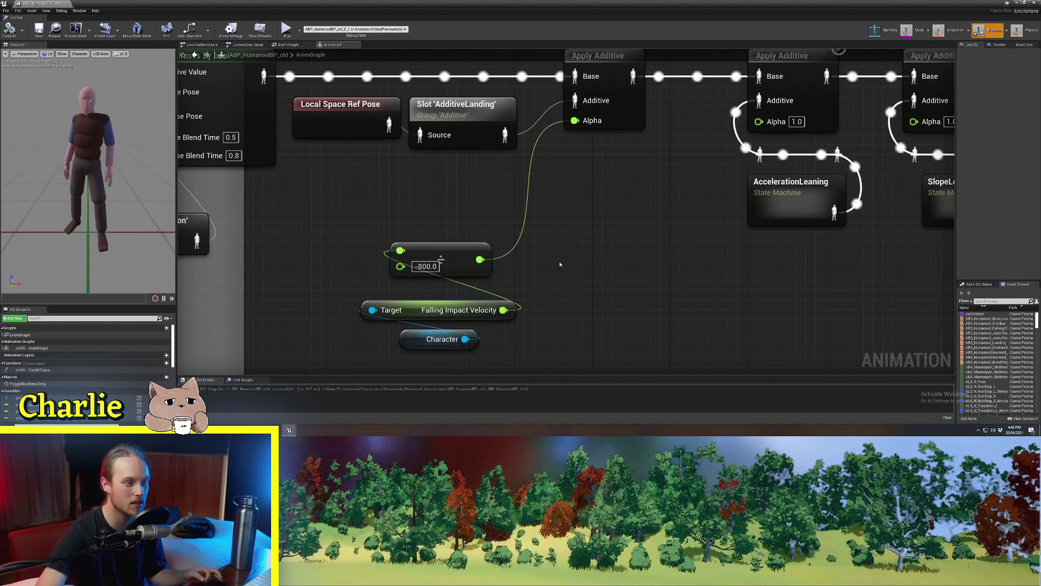
# Nudge the divide node slightly and select the Apply Additive node it feeds to show its alpha settings
pyautogui.moveTo(558, 262); pyautogui.dragTo(639, 234, button='right')
pyautogui.click(607, 162)
pyautogui.click(600, 265)
pyautogui.moveTo(499, 249); pyautogui.dragTo(496, 254)
pyautogui.moveTo(612, 186); pyautogui.dragTo(639, 192, button='right')
pyautogui.click(613, 163)
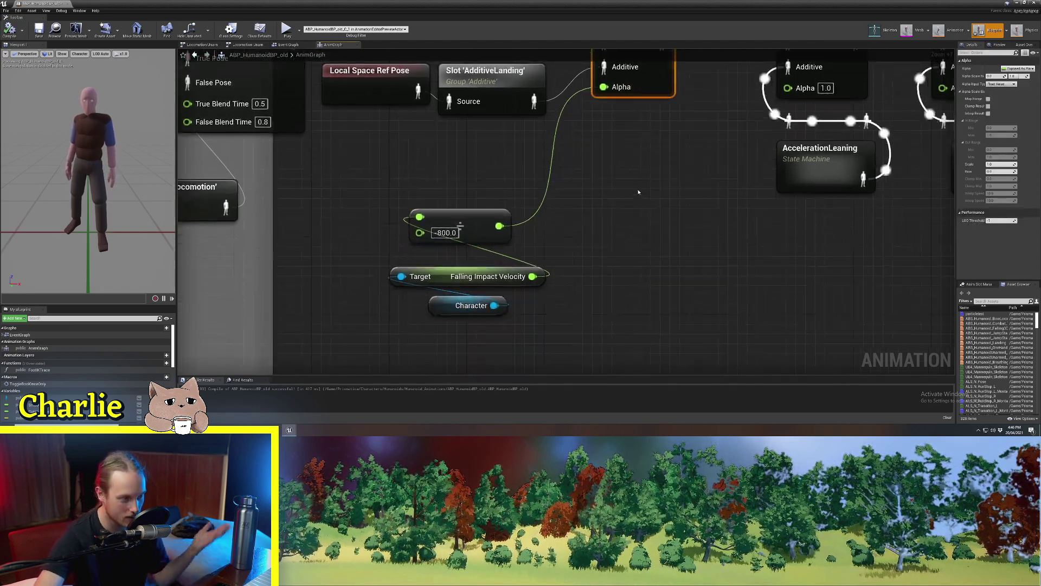
# Move the Falling Impact Velocity node closer to the -800.0 divide node
pyautogui.click(607, 252)
pyautogui.moveTo(607, 252); pyautogui.dragTo(616, 240, button='right')
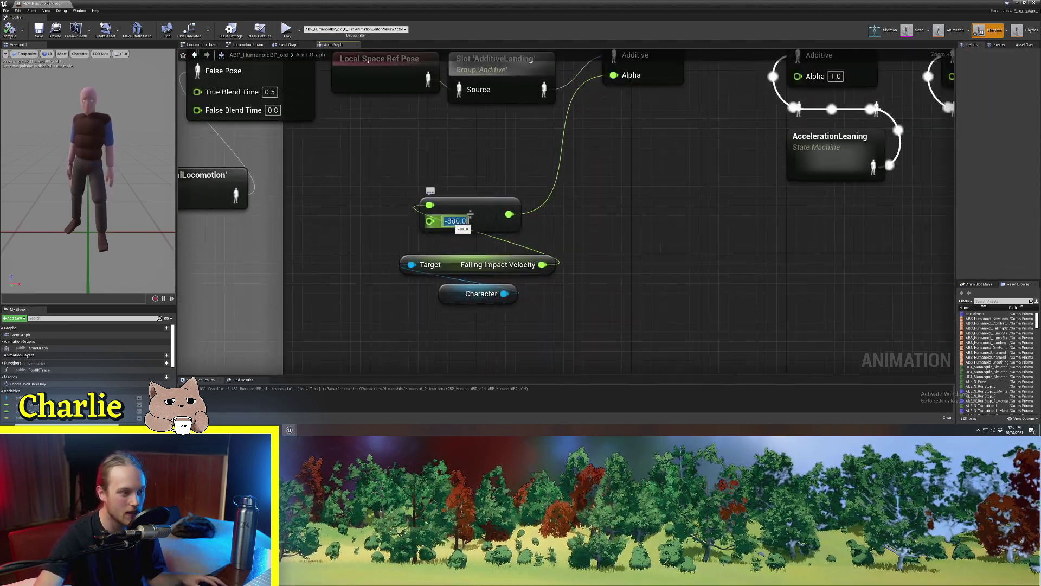
pyautogui.click(461, 265)
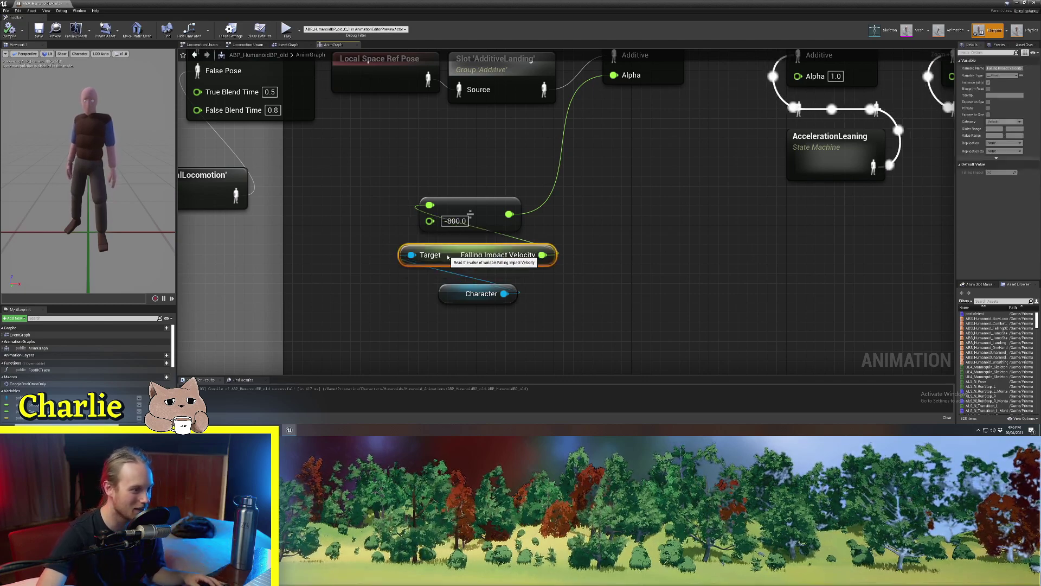
pyautogui.click(619, 207)
pyautogui.moveTo(620, 207); pyautogui.dragTo(553, 295, button='right')
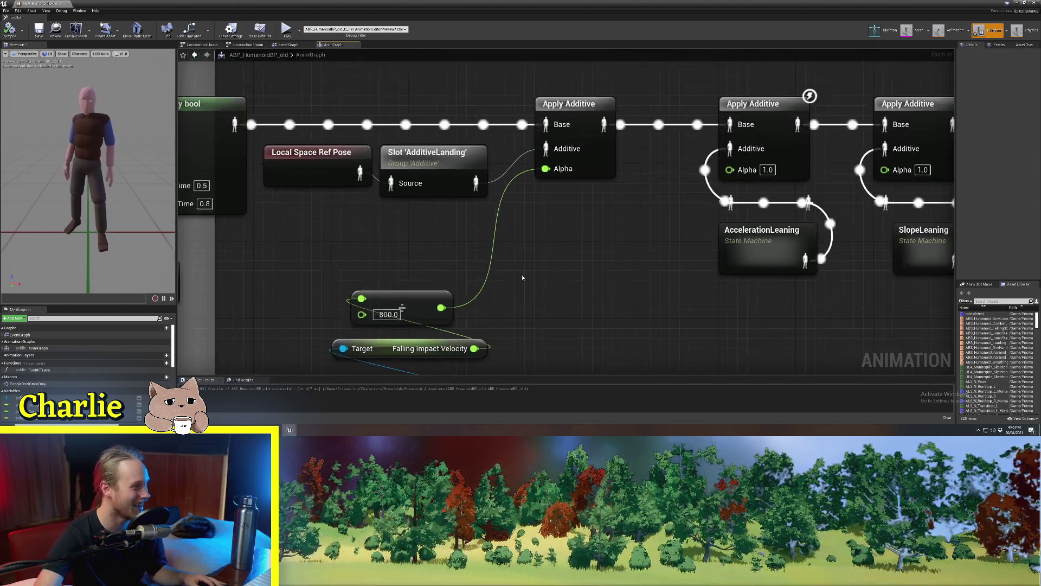
pyautogui.scroll(-2, 551, 295)
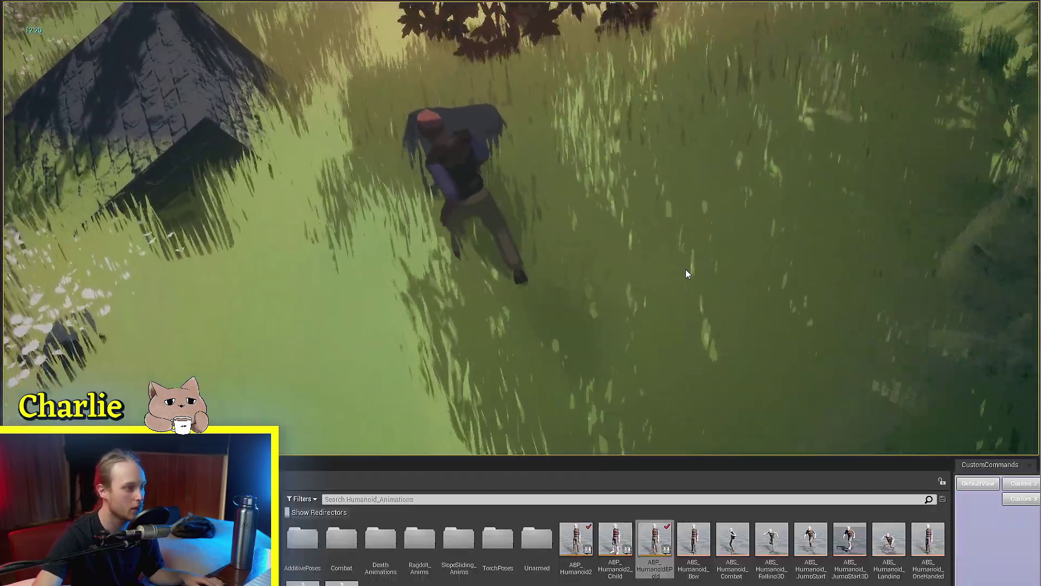
# Run and jump the unarmed character around the level in the play session to examine the additive landing on different drops
pyautogui.press('w')
pyautogui.press('space')
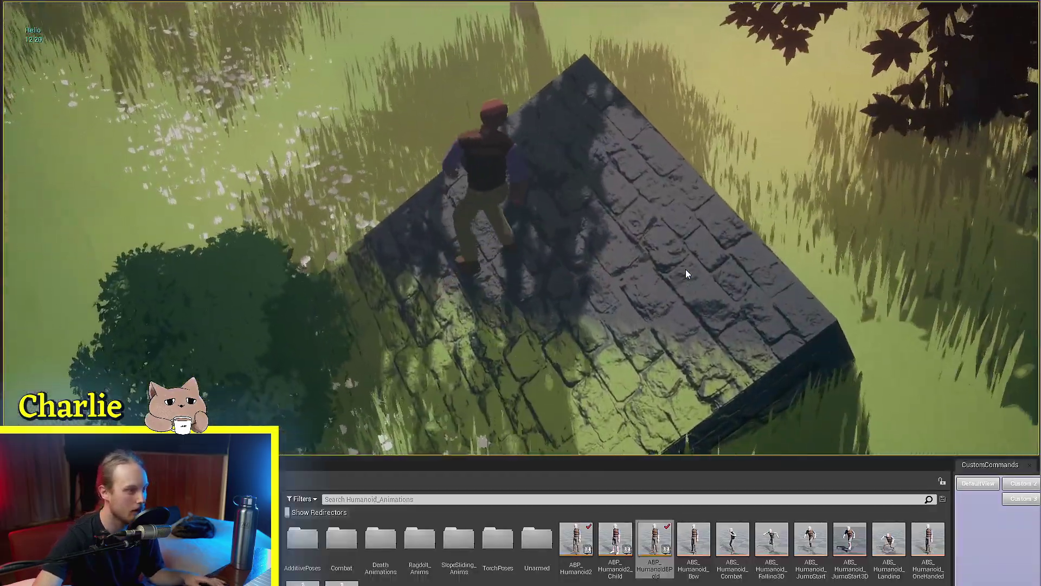
pyautogui.press('w')
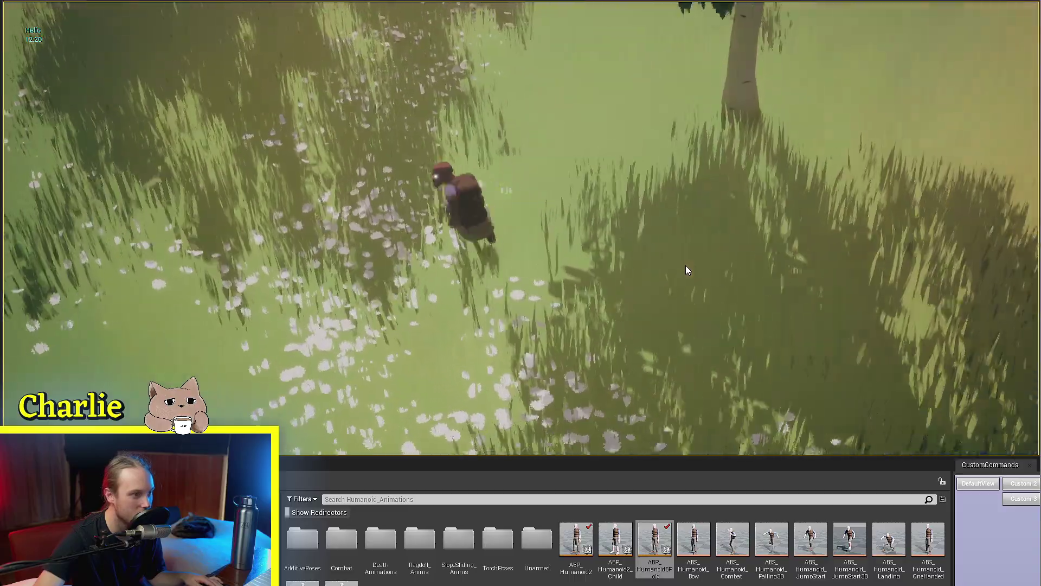
pyautogui.press('a')
pyautogui.press('s')
pyautogui.press('d')
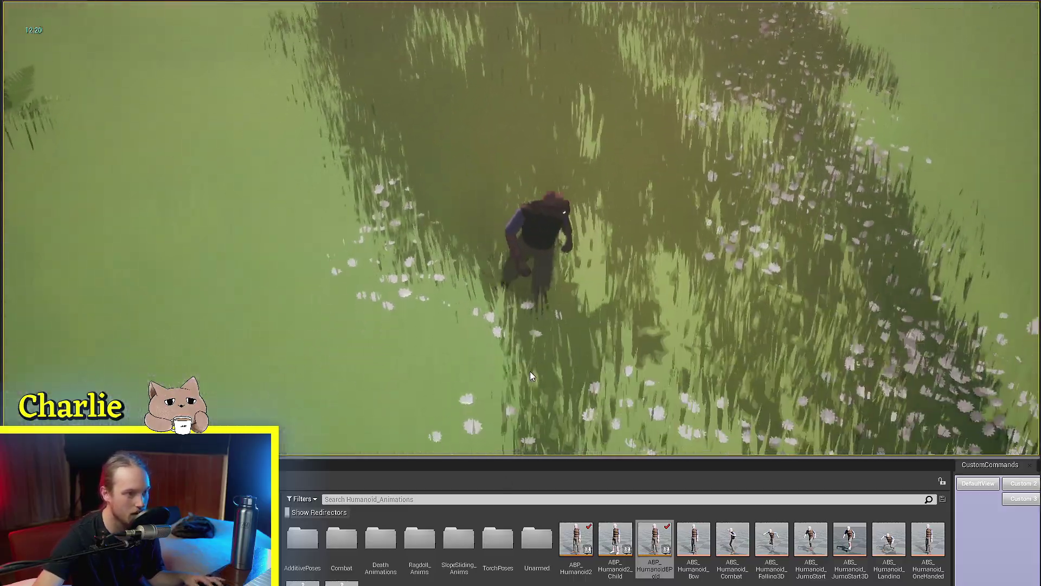
pyautogui.press('w')
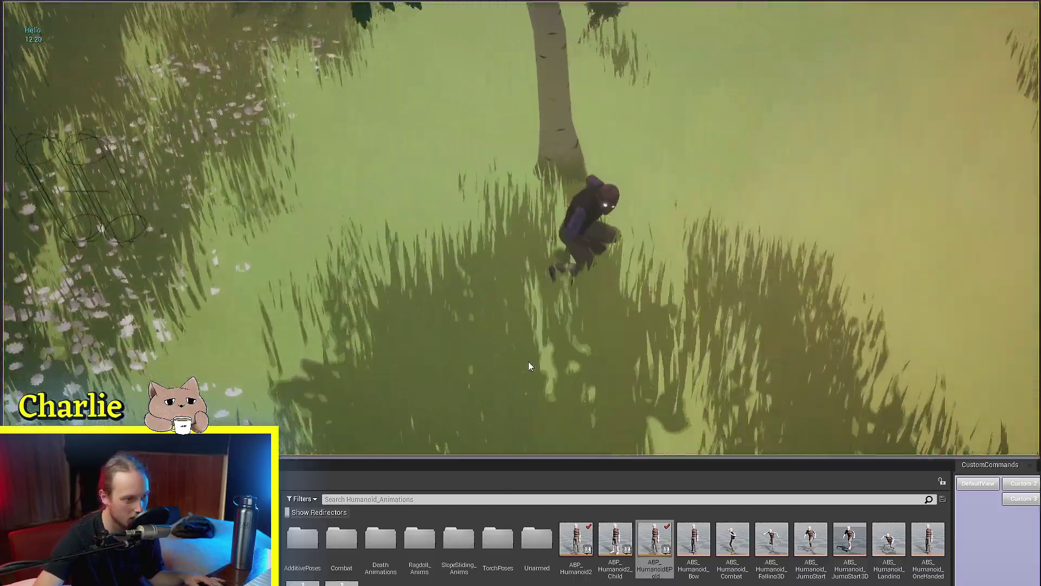
pyautogui.press('w')
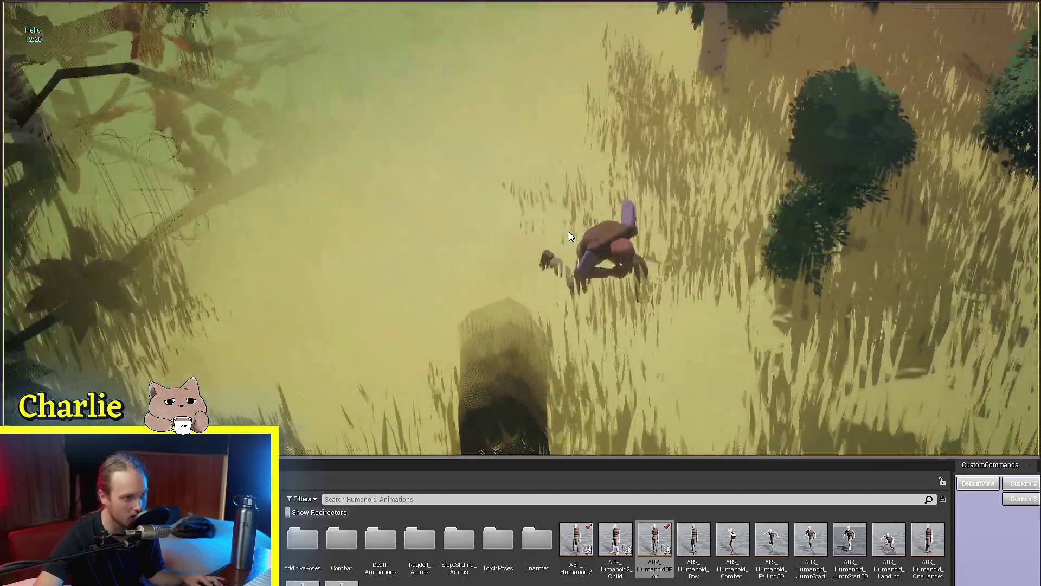
pyautogui.press('d')
pyautogui.press('space')
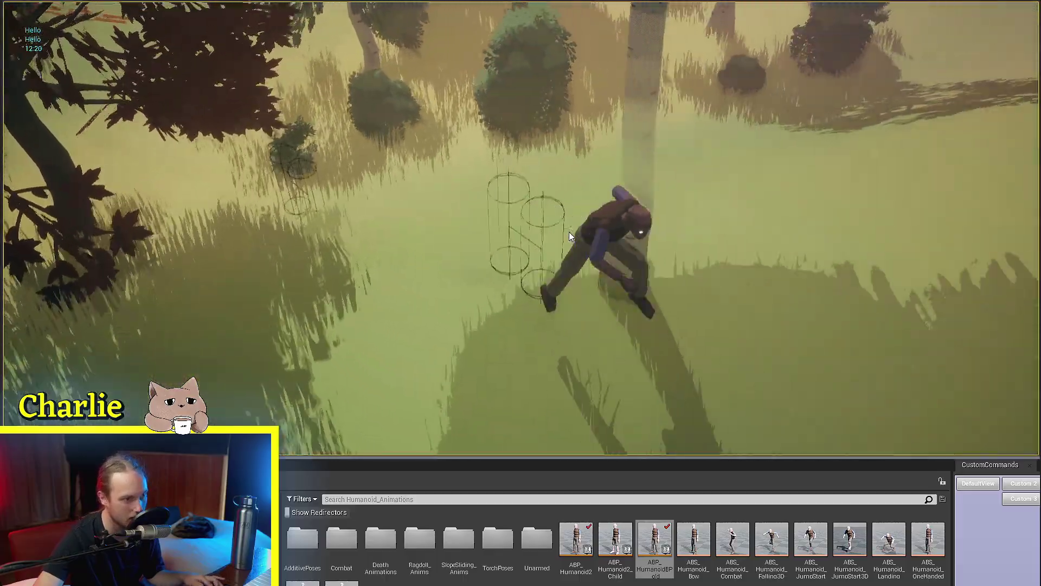
pyautogui.press('w')
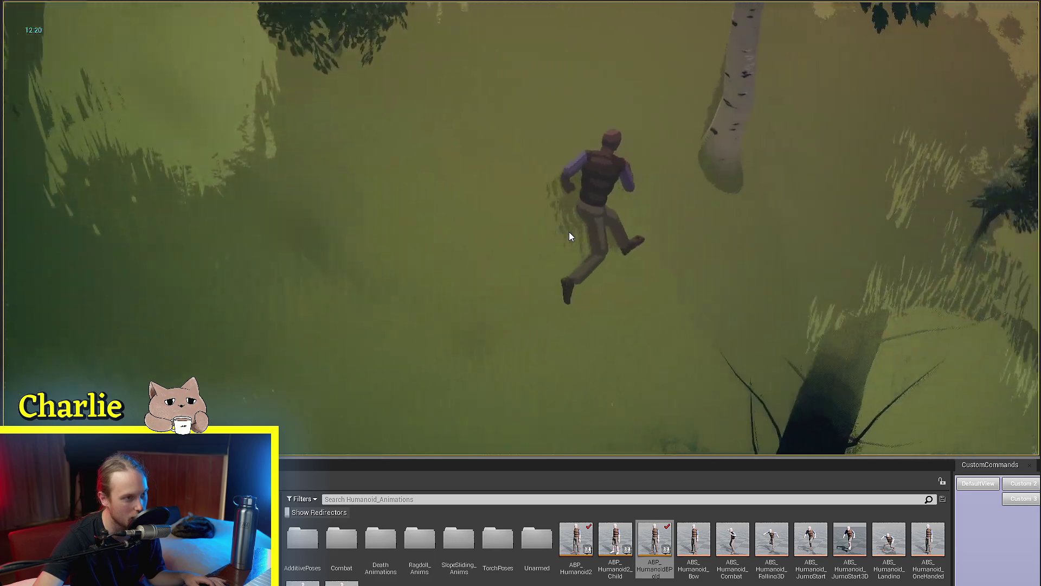
pyautogui.press('w')
pyautogui.press('space')
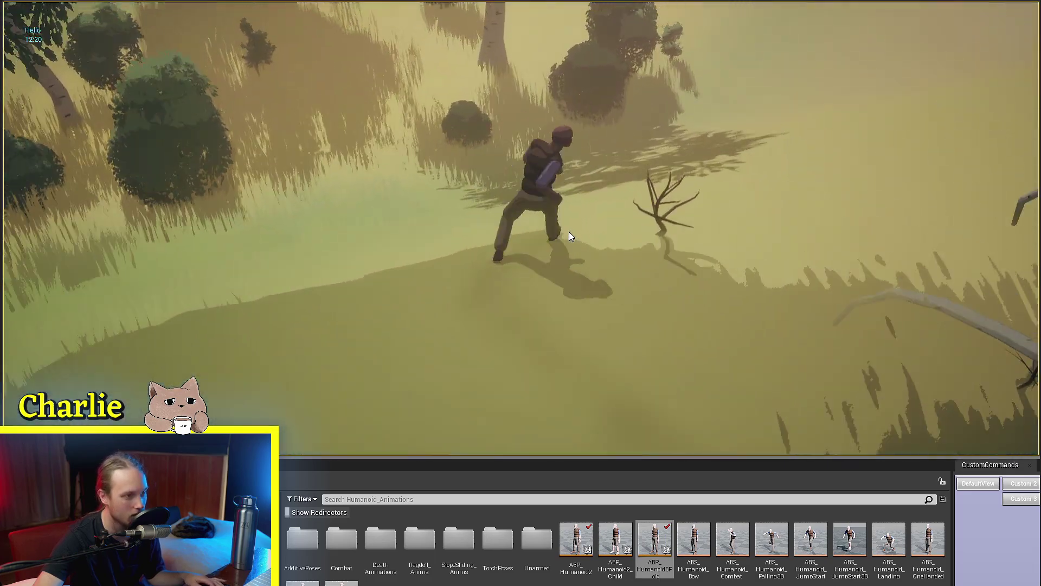
pyautogui.press('a')
pyautogui.press('d')
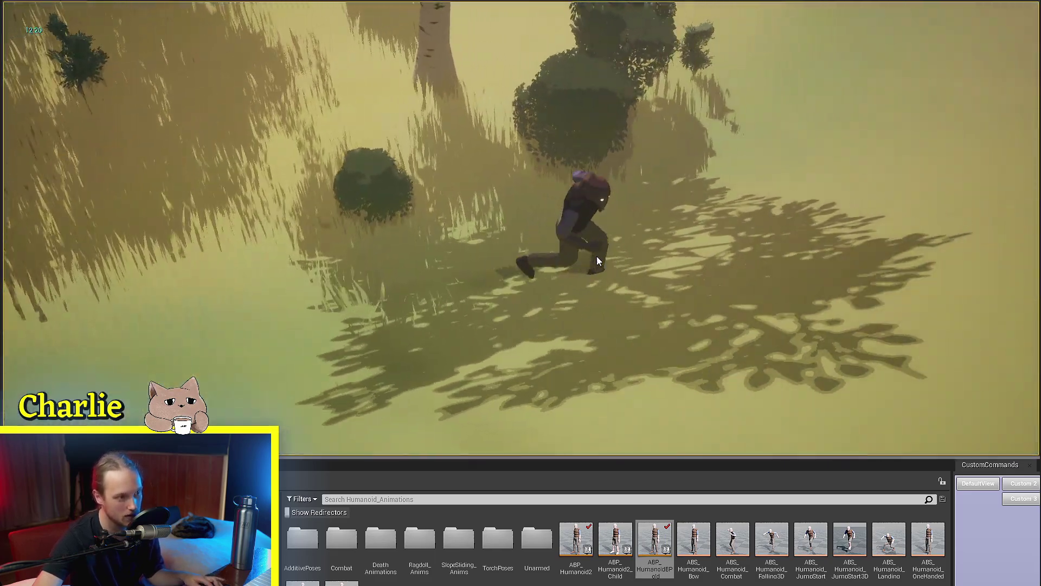
pyautogui.press('space')
pyautogui.press('s')
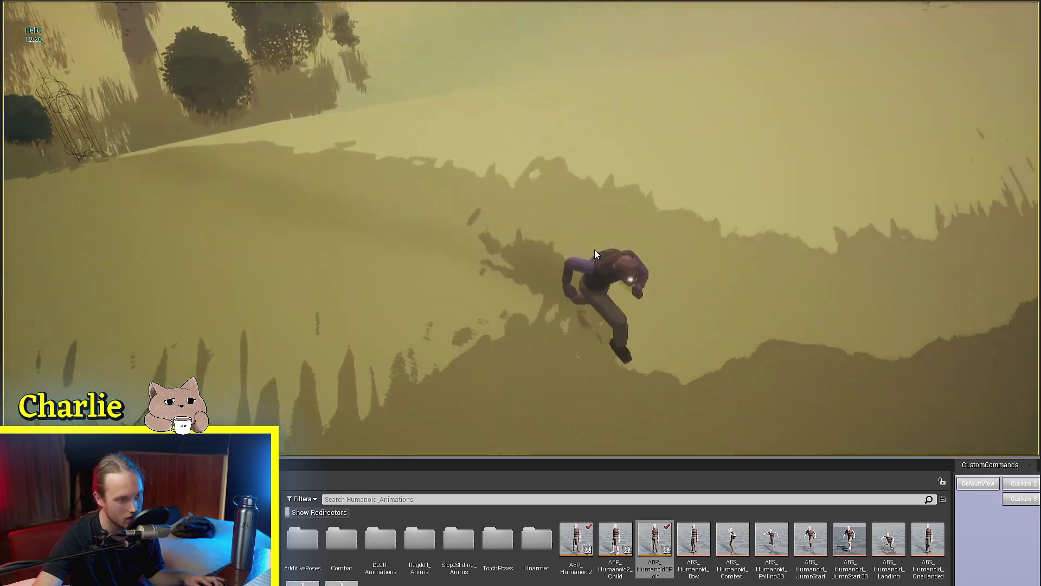
pyautogui.press('d')
pyautogui.press('w')
pyautogui.press('space')
pyautogui.press('a')
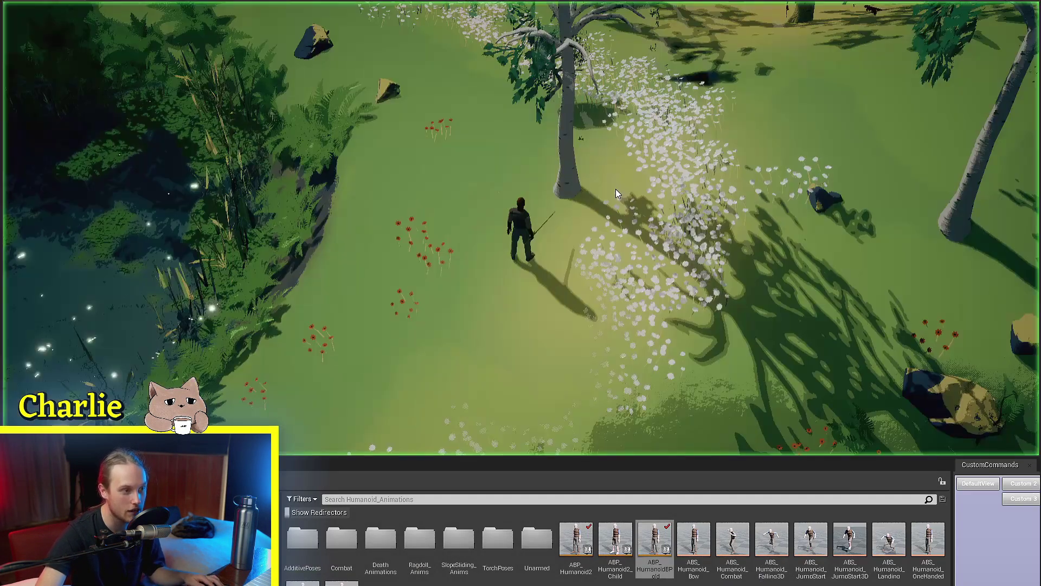
# Run and jump the sword-carrying character repeatedly in the play session to examine the additive landing while moving
pyautogui.scroll(5, 615, 193)
pyautogui.press('w')
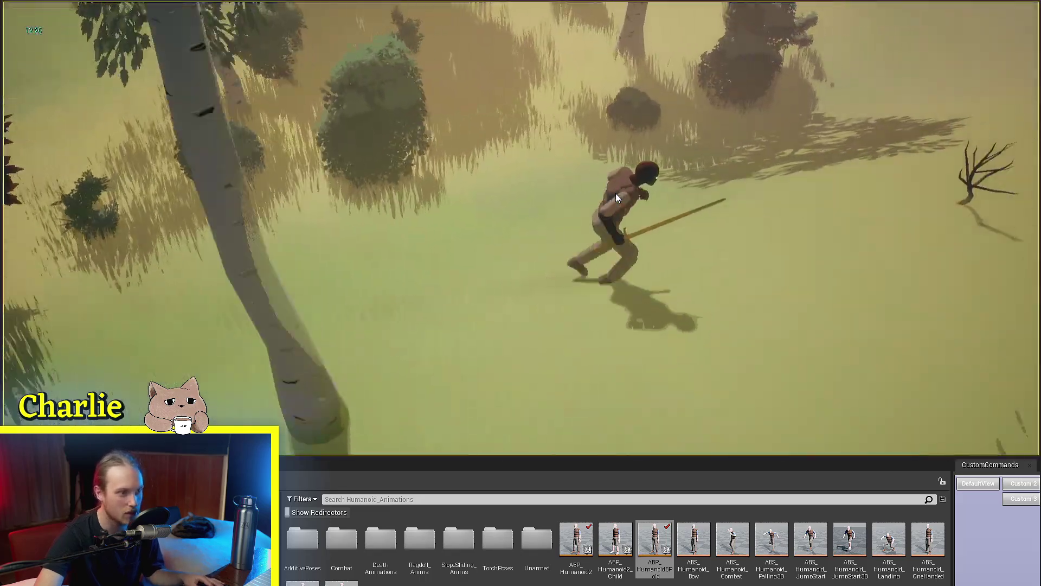
pyautogui.press('space')
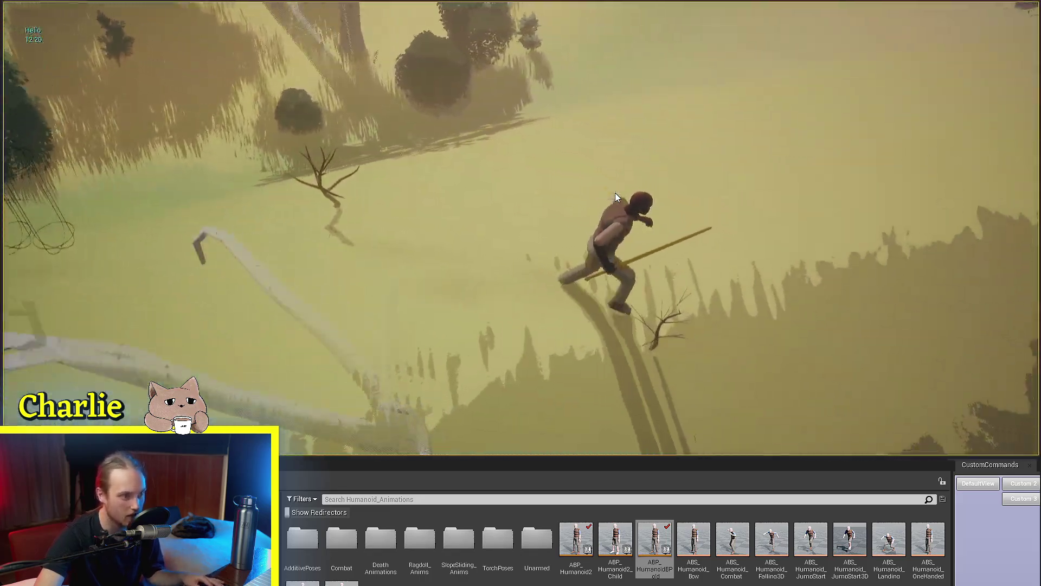
pyautogui.press('space')
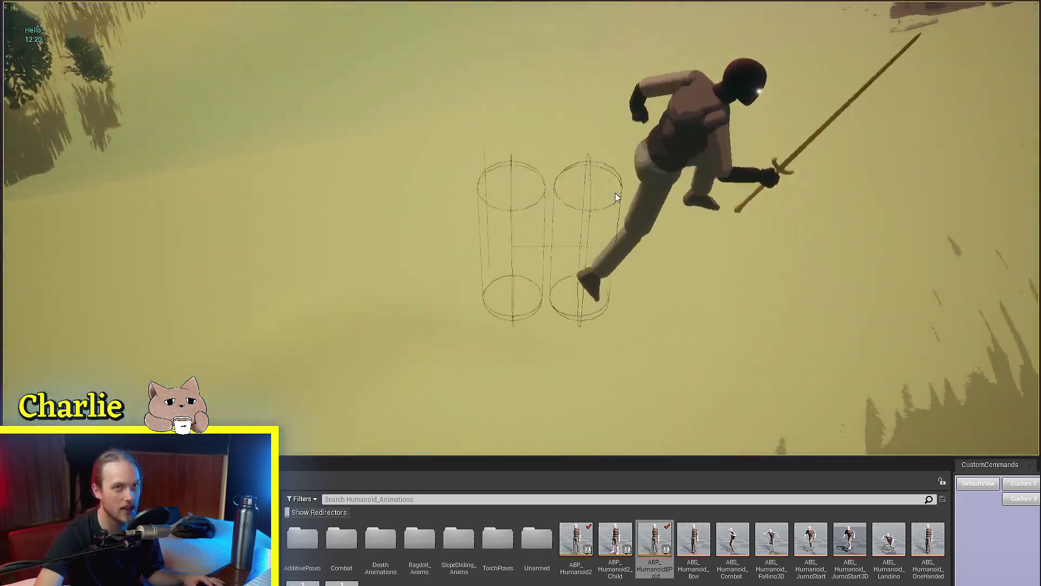
pyautogui.press('s')
pyautogui.press('w')
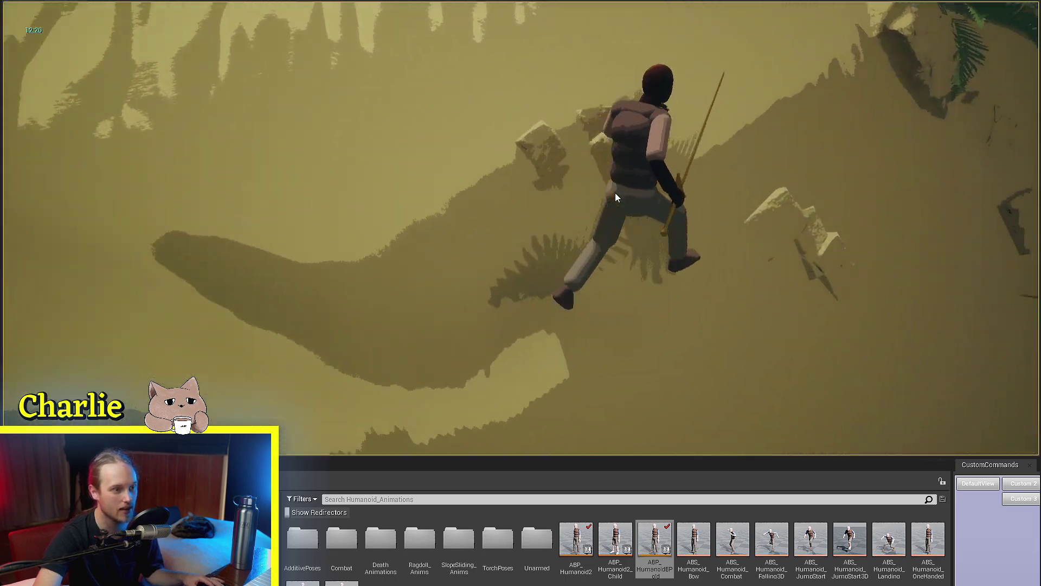
pyautogui.press('a')
pyautogui.press('space')
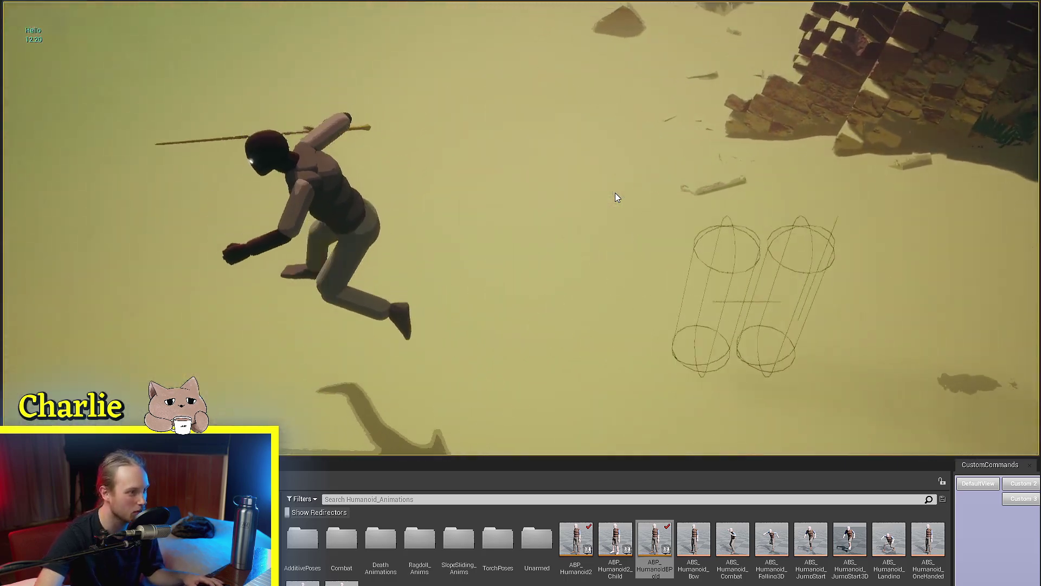
pyautogui.scroll(-5, 607, 183)
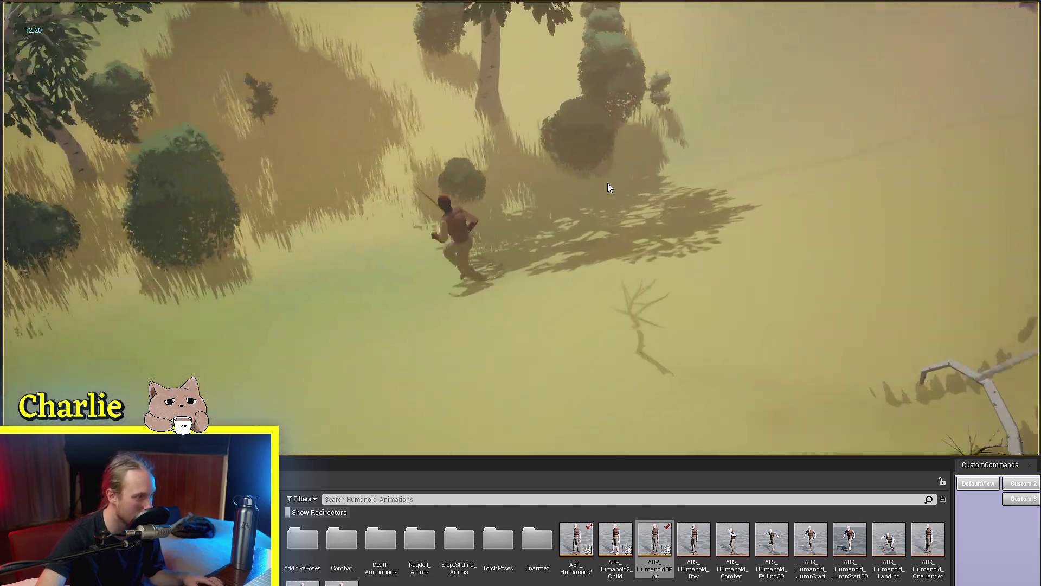
pyautogui.press('space')
pyautogui.scroll(4, 608, 183)
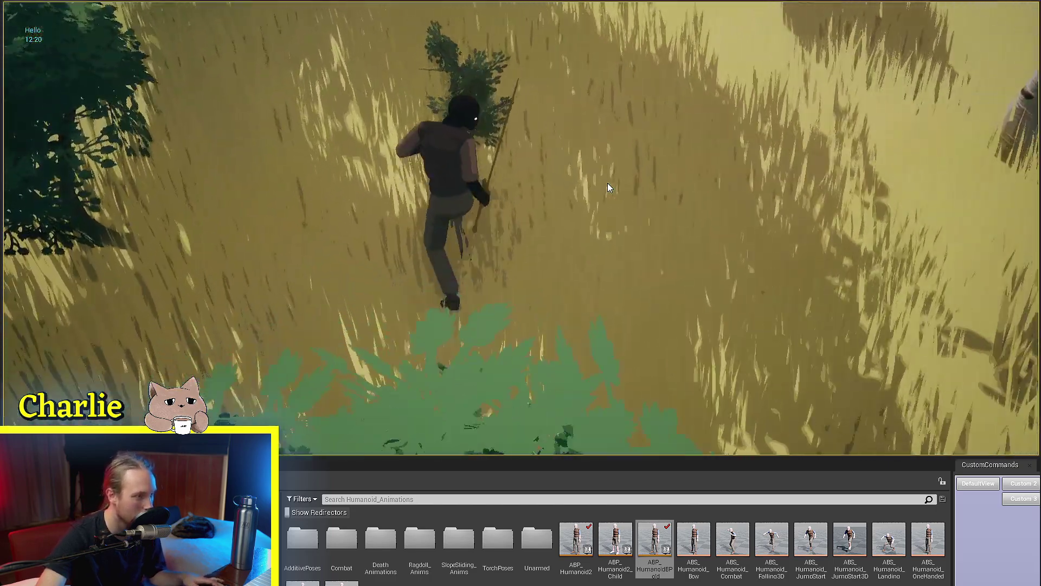
pyautogui.press('d')
pyautogui.press('space')
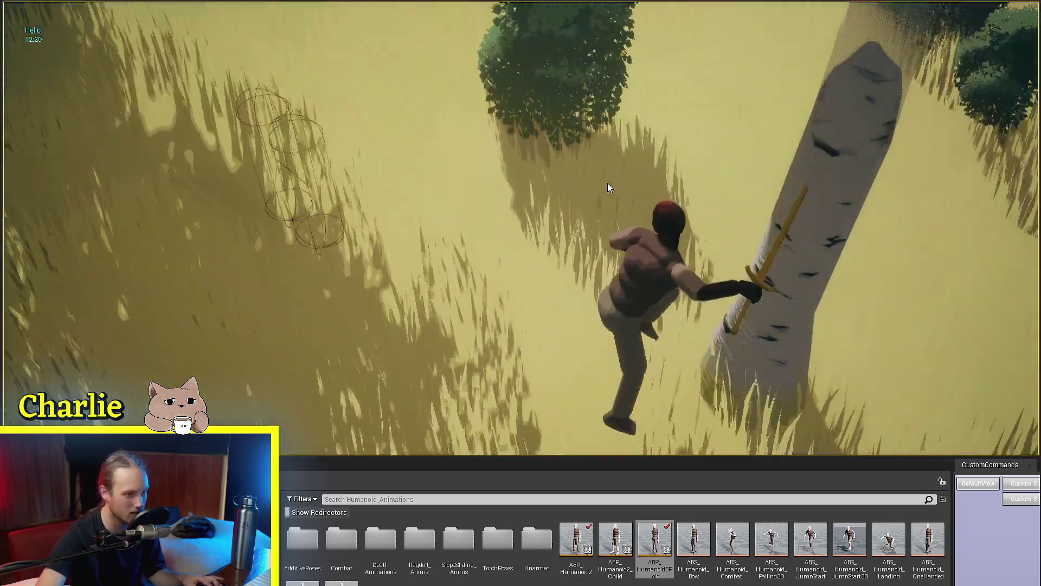
pyautogui.press('space')
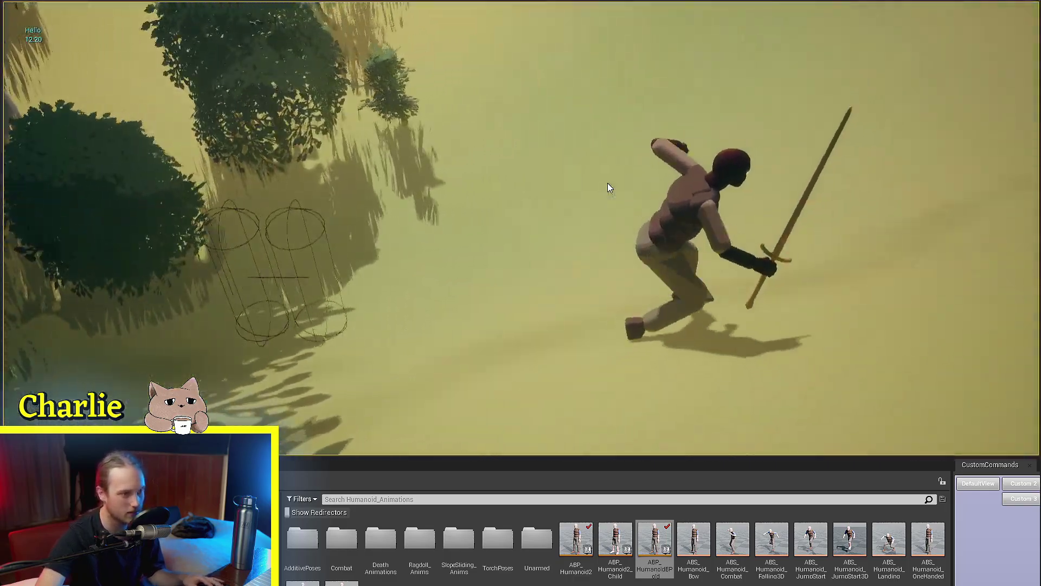
# Restart the play session and run and jump the sword carrier over the grass to compare landings, and end the session
pyautogui.press('w')
pyautogui.press('space')
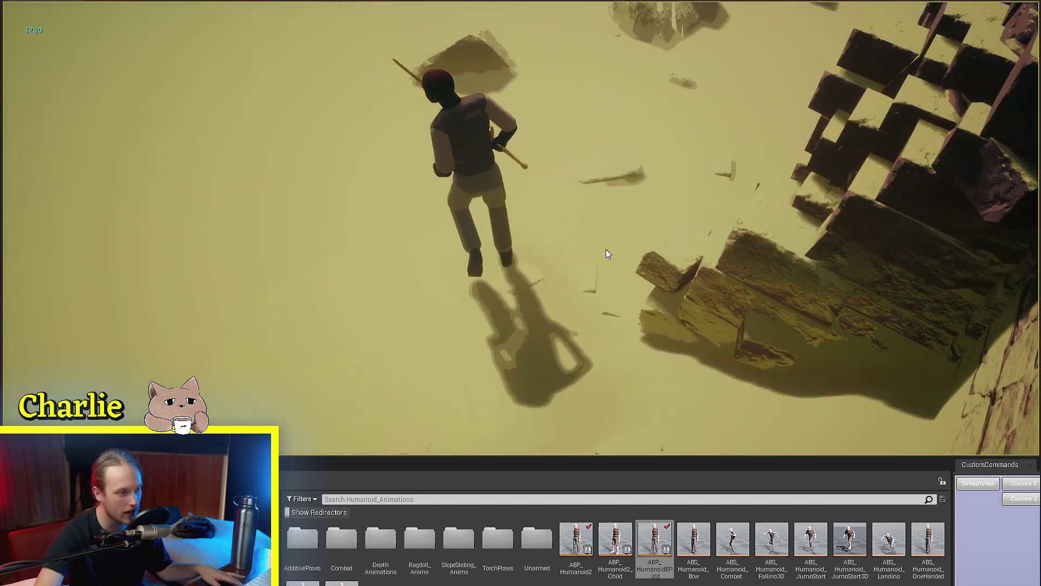
pyautogui.press('Escape')
pyautogui.hotkey('alt', 'p')
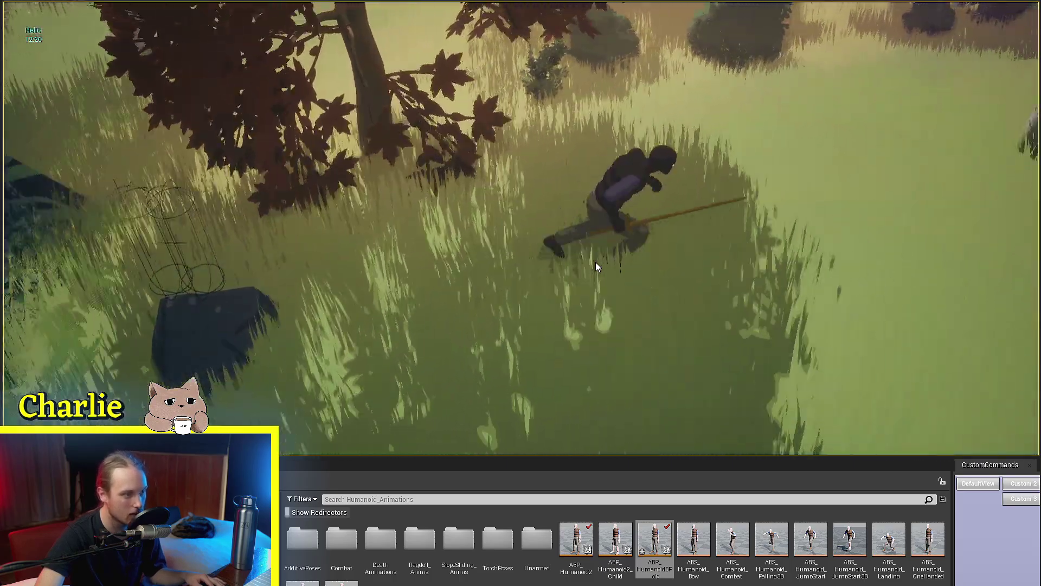
pyautogui.press('space')
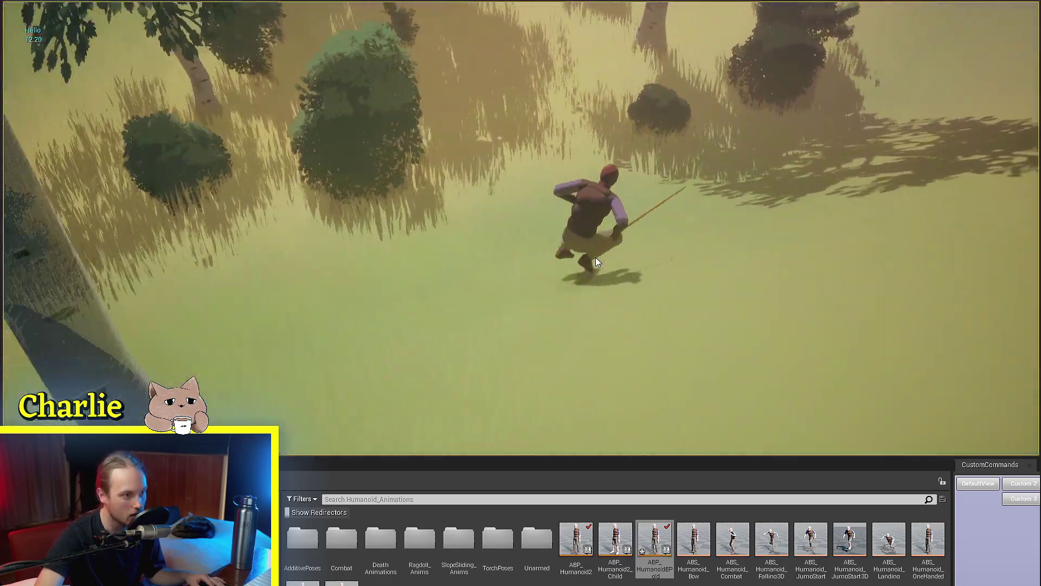
pyautogui.press('d')
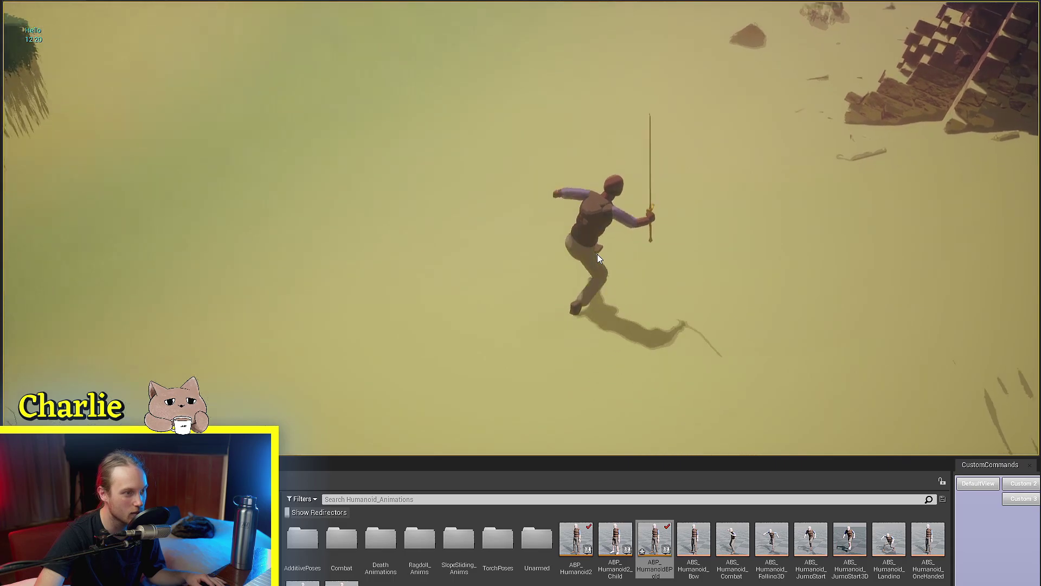
pyautogui.press('w')
pyautogui.press('a')
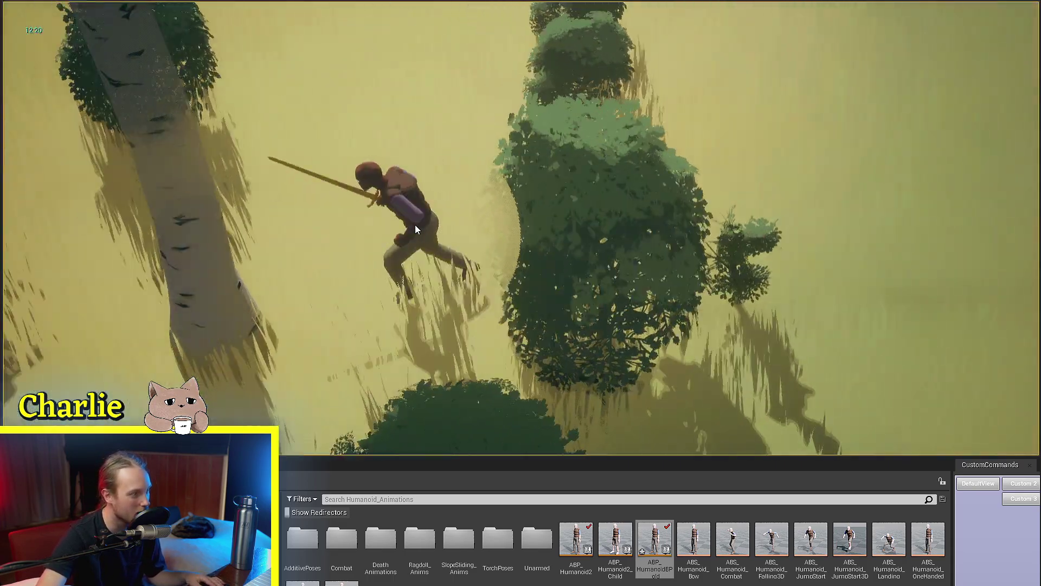
pyautogui.press('w')
pyautogui.press('Escape')
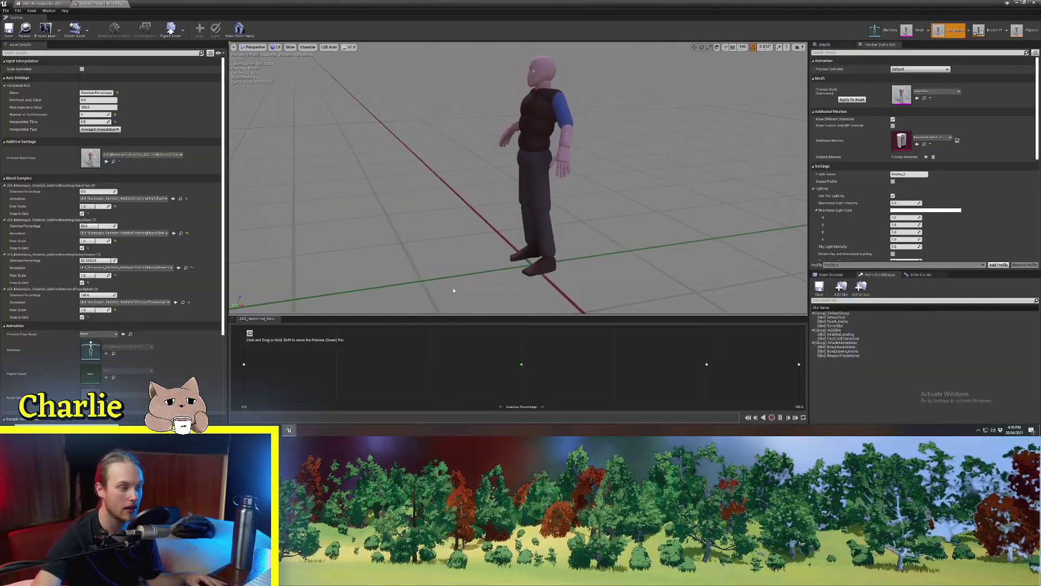
# Preview the breathing poses along the Stamina Percentage axis of the blend space and examine its minimum and maximum axis values
pyautogui.moveTo(475, 313); pyautogui.dragTo(475, 351)
pyautogui.moveTo(521, 383); pyautogui.dragTo(726, 383)
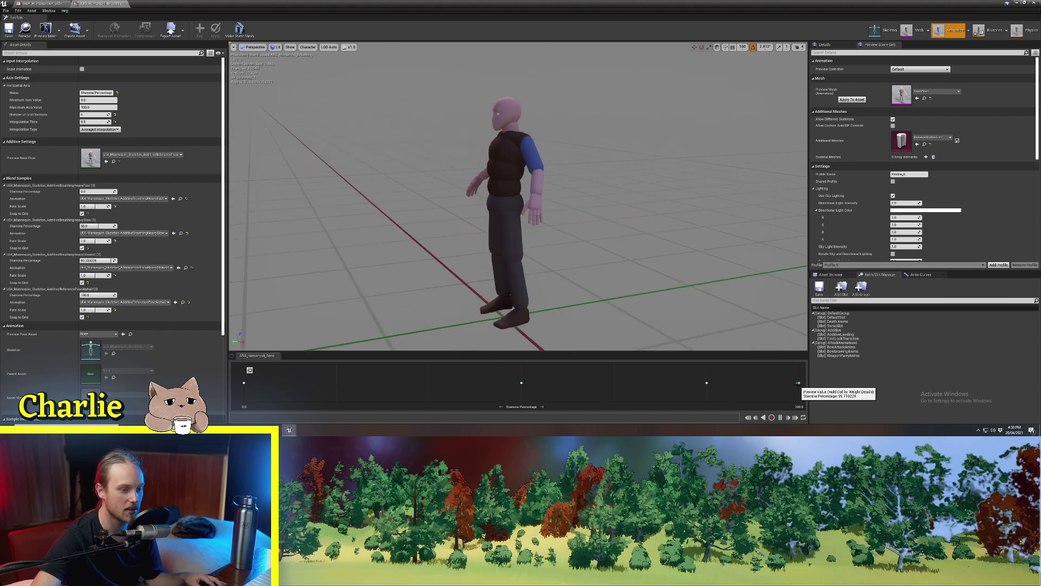
pyautogui.moveTo(487, 125); pyautogui.dragTo(470, 139, button='right')
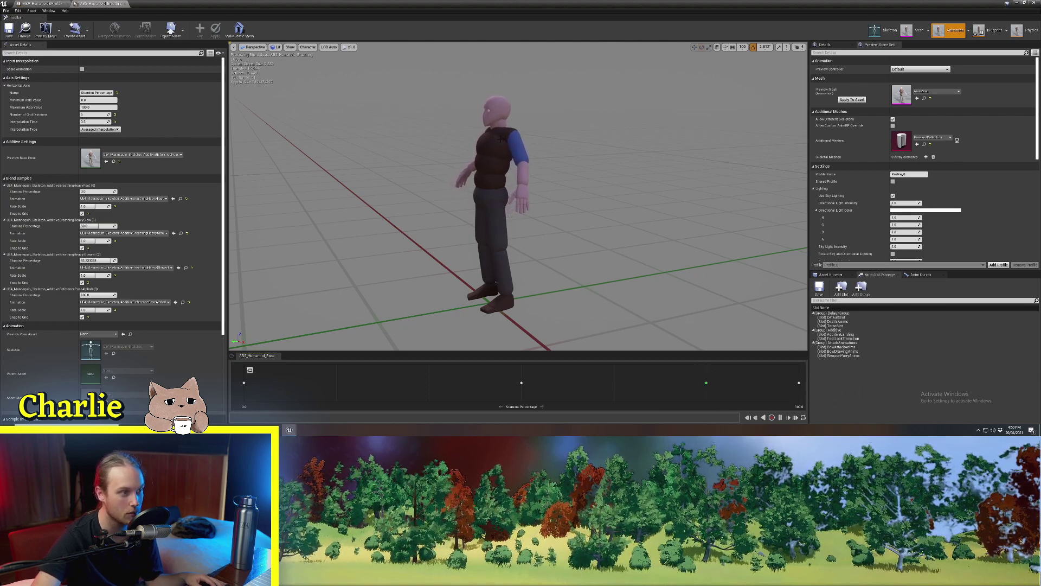
pyautogui.moveTo(497, 137); pyautogui.dragTo(491, 140, button='right')
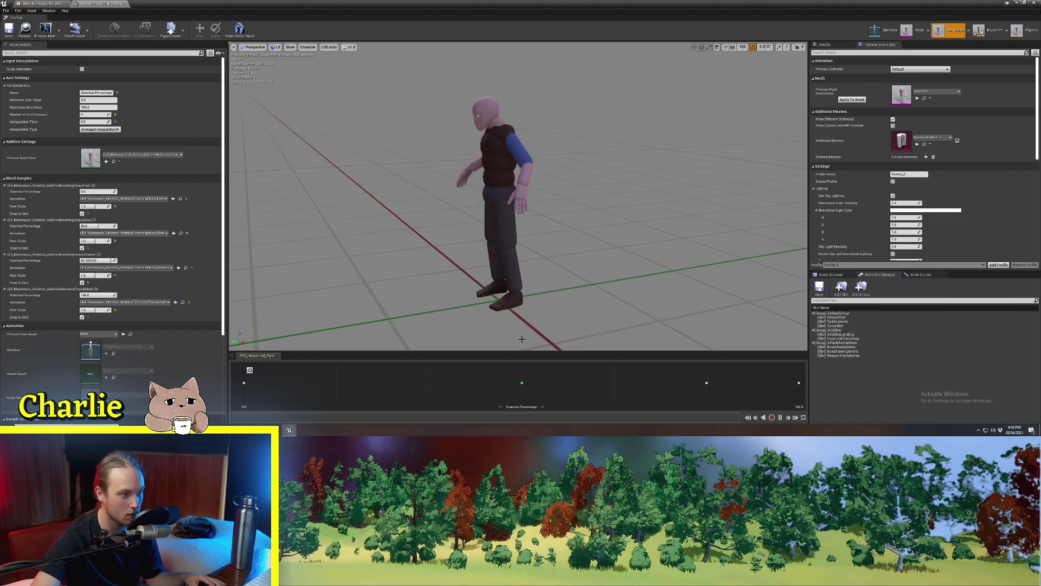
pyautogui.moveTo(491, 272); pyautogui.dragTo(519, 235)
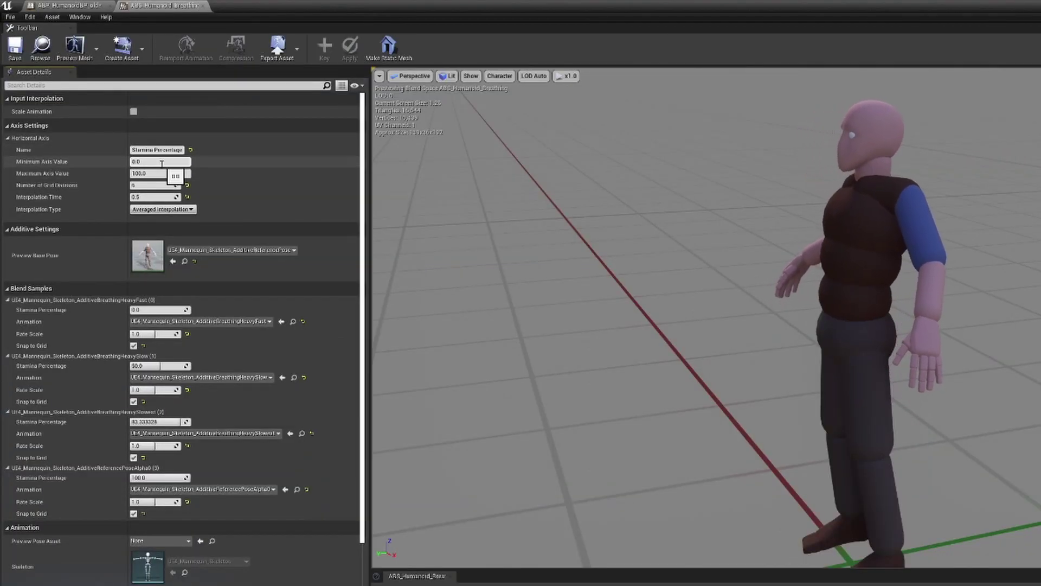
pyautogui.click(99, 100)
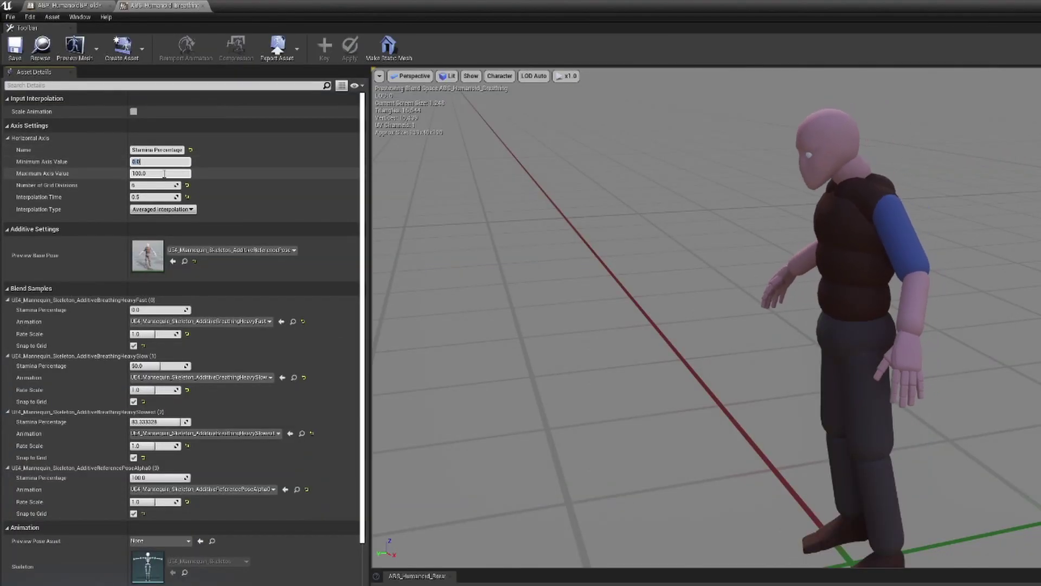
pyautogui.click(164, 174)
# Set the additive Preview Base Pose to UE4_Mannequin_Skeleton_UnarmedWalkForwardsLoop and view the breathing on the walking character
pyautogui.click(70, 161)
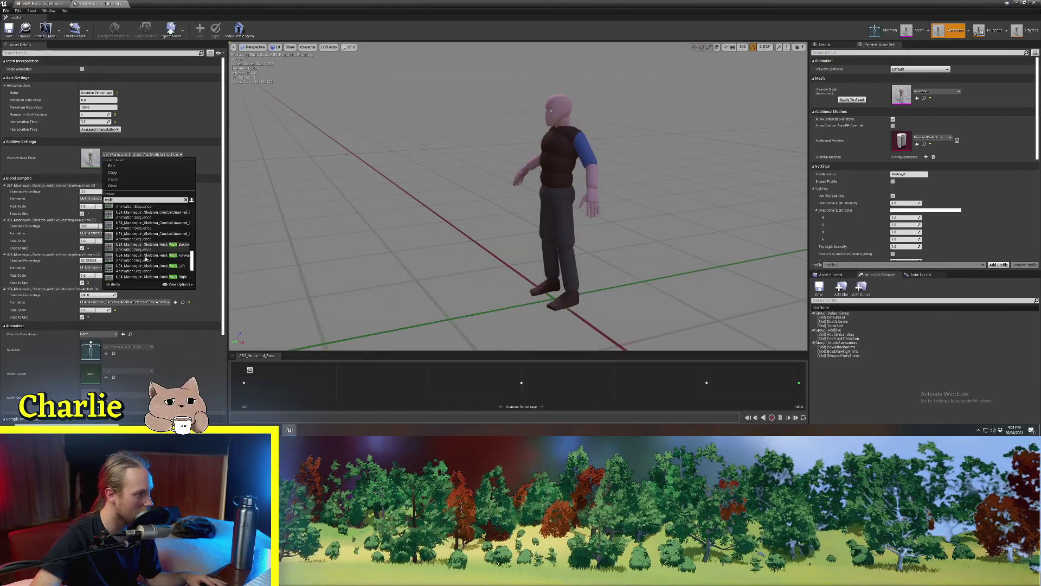
pyautogui.scroll(-2, 155, 260)
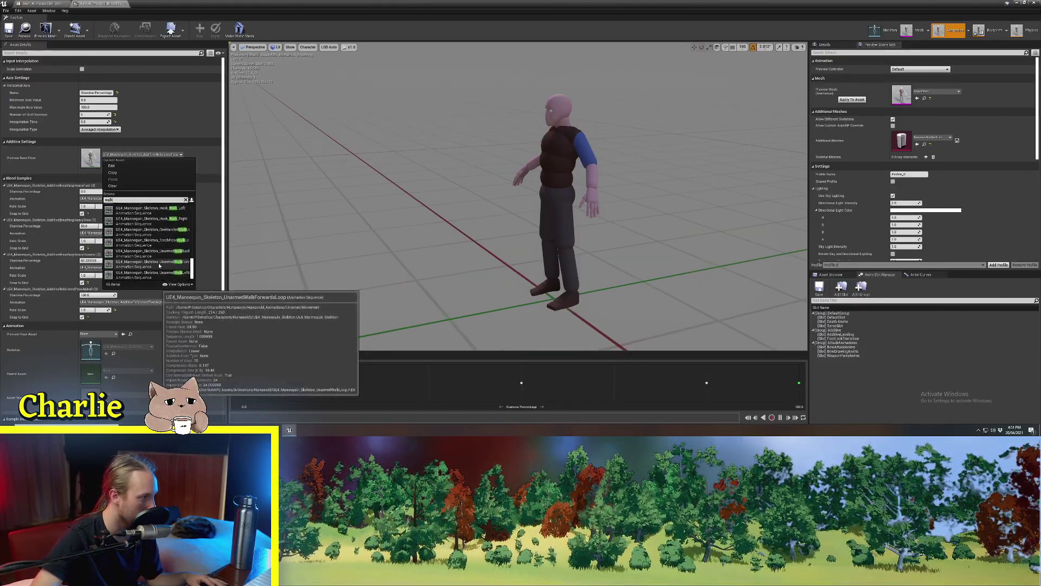
pyautogui.click(158, 263)
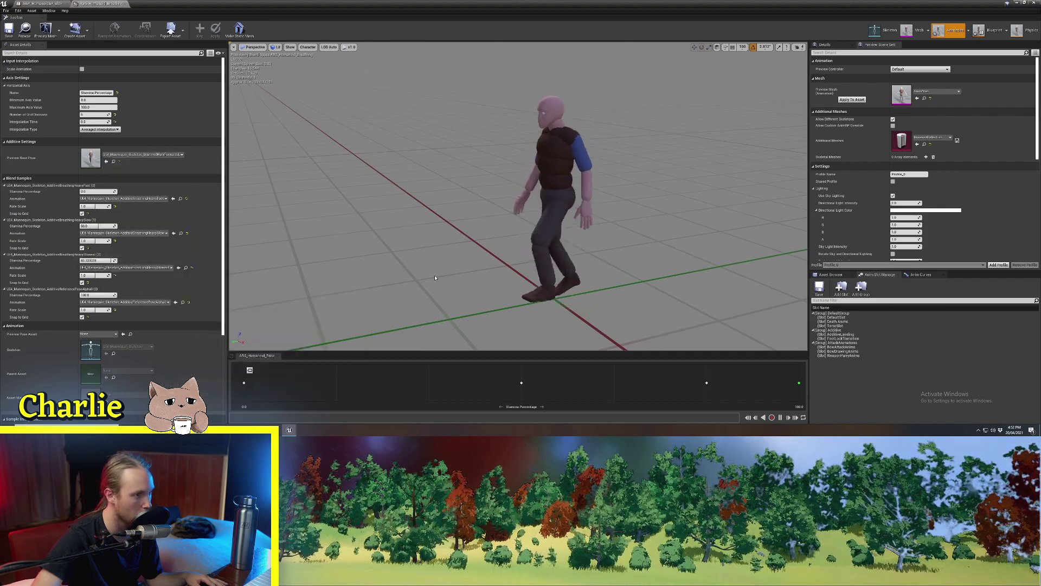
pyautogui.moveTo(521, 206); pyautogui.dragTo(472, 201, button='right')
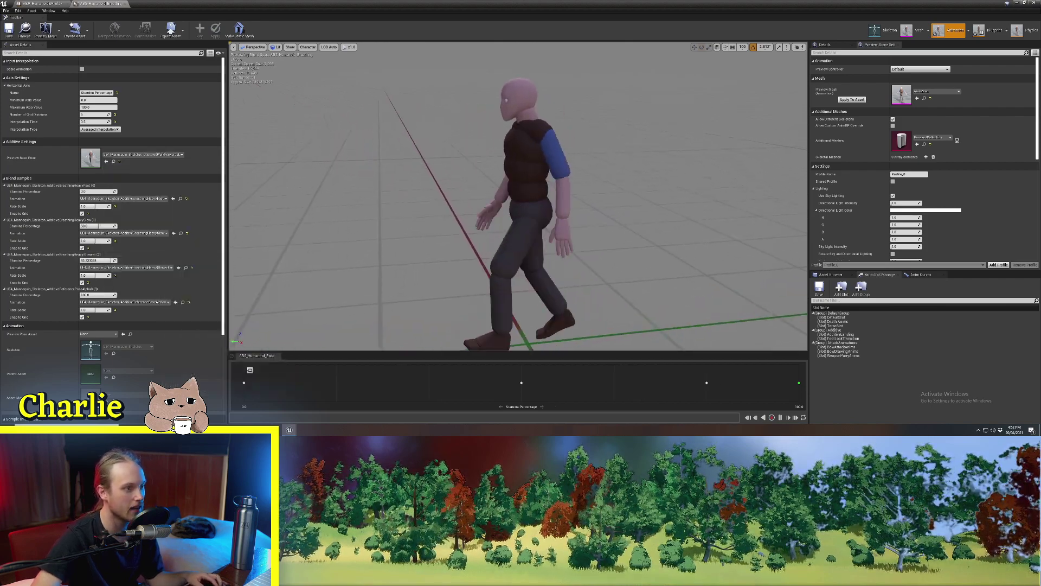
pyautogui.press('s')
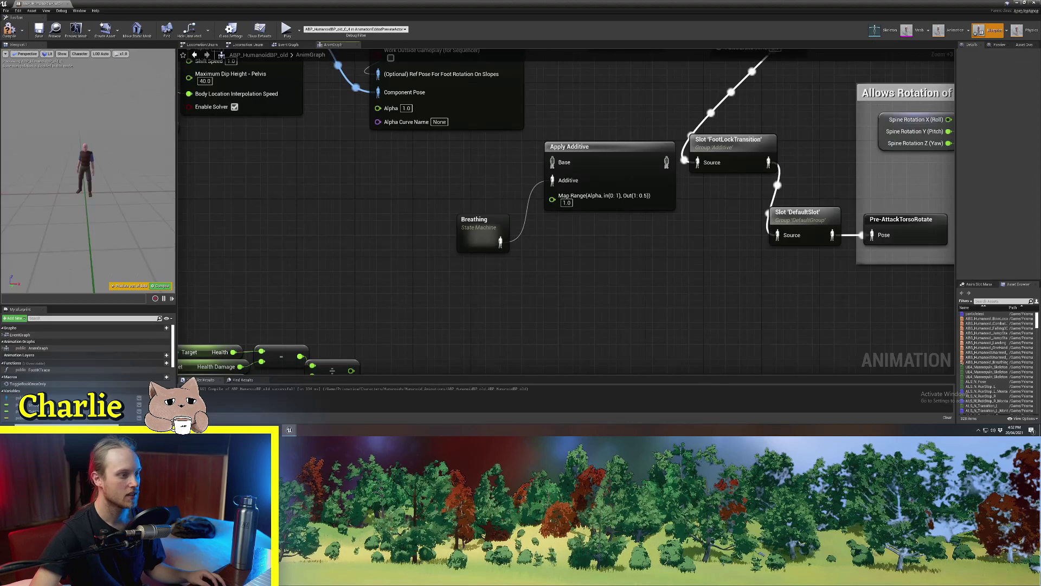
# Add an ABS_Humanoid_Breathing blendspace player to the AnimGraph below the Apply Additive node
pyautogui.scroll(5, 380, 287)
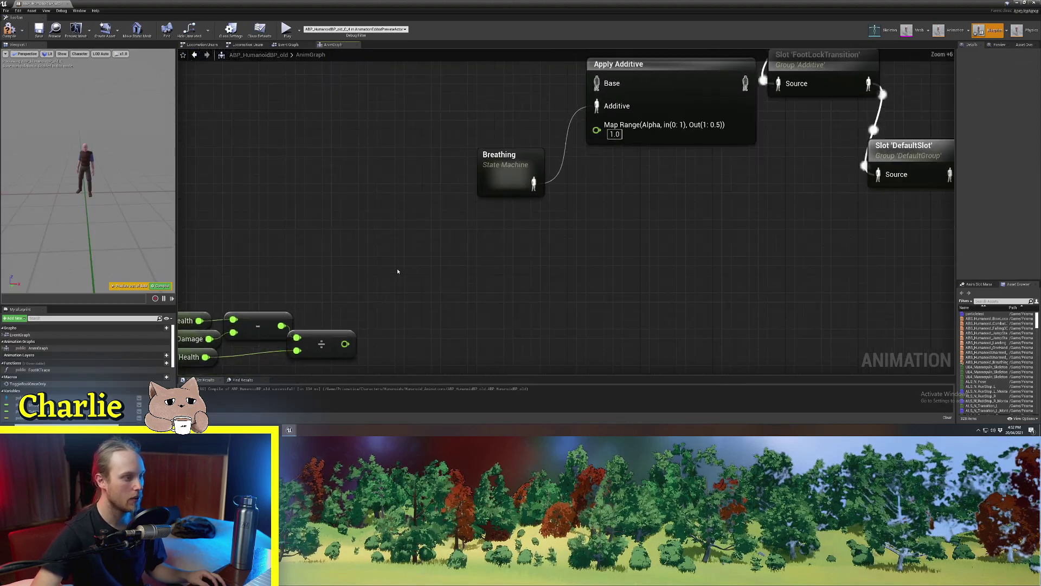
pyautogui.rightClick(412, 283)
pyautogui.write('breath')
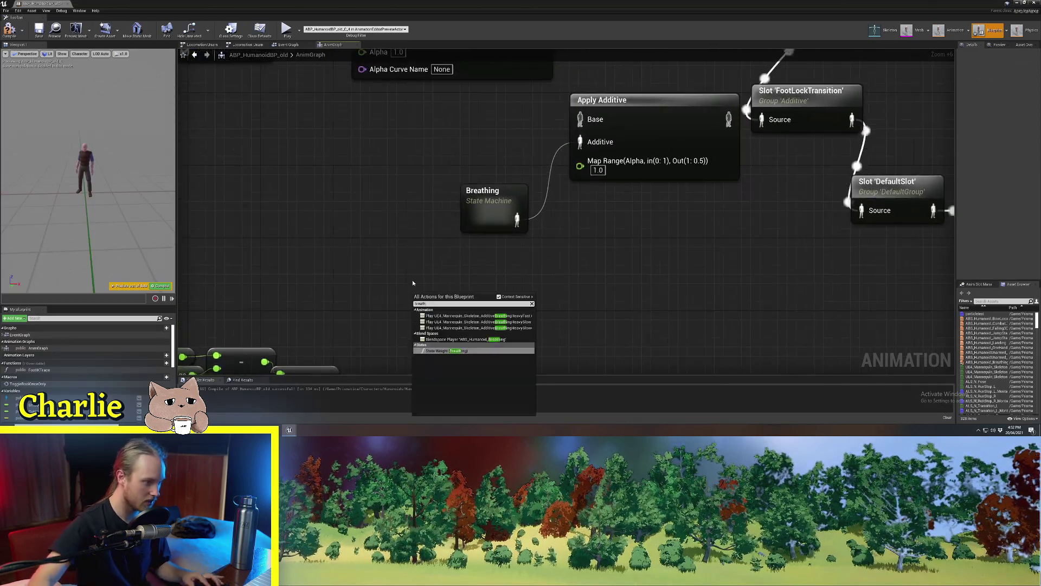
pyautogui.click(477, 339)
pyautogui.moveTo(472, 314); pyautogui.dragTo(472, 265)
# Replace the Breathing state machine with ABS_Humanoid_Breathing on the Additive input and link Apply Additive between Blend Poses by bool and Slot 'FootLockTransition'
pyautogui.moveTo(477, 211); pyautogui.dragTo(277, 175)
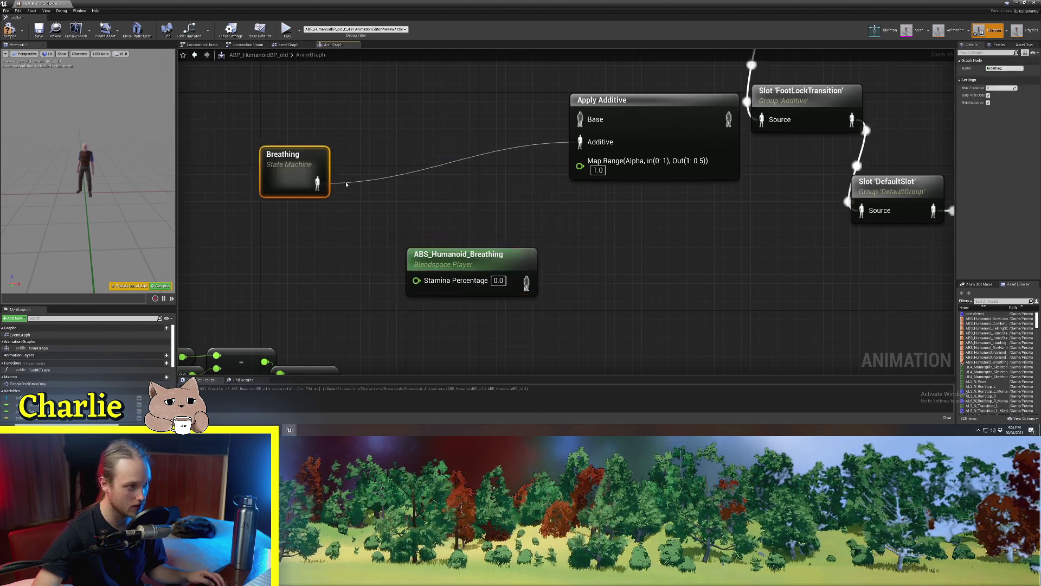
pyautogui.moveTo(405, 223); pyautogui.dragTo(430, 248, button='right')
pyautogui.moveTo(326, 185); pyautogui.dragTo(280, 303)
pyautogui.moveTo(596, 222); pyautogui.dragTo(539, 132, button='right')
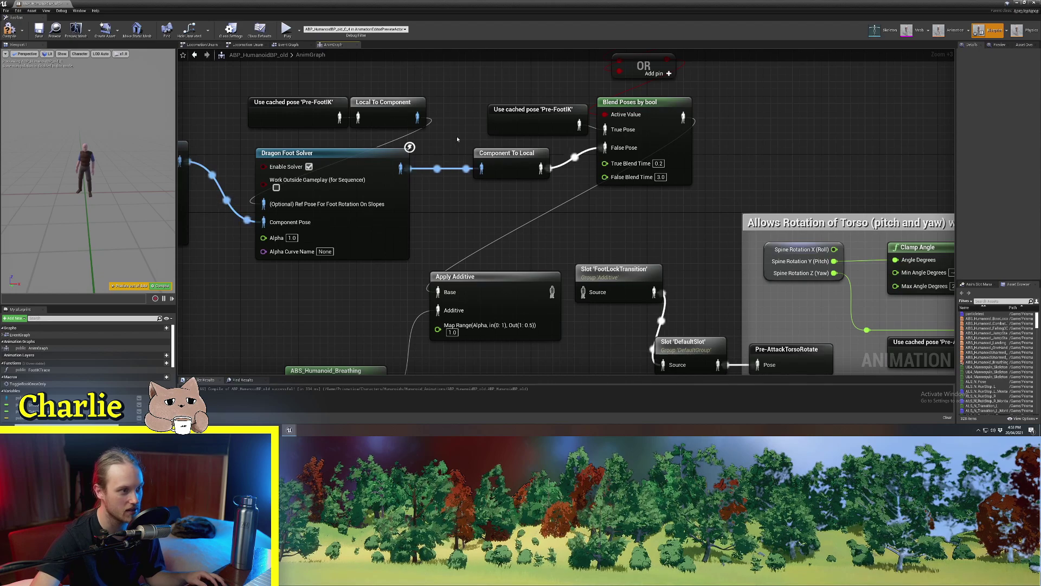
pyautogui.scroll(4, 537, 214)
pyautogui.moveTo(611, 158); pyautogui.dragTo(498, 136, button='right')
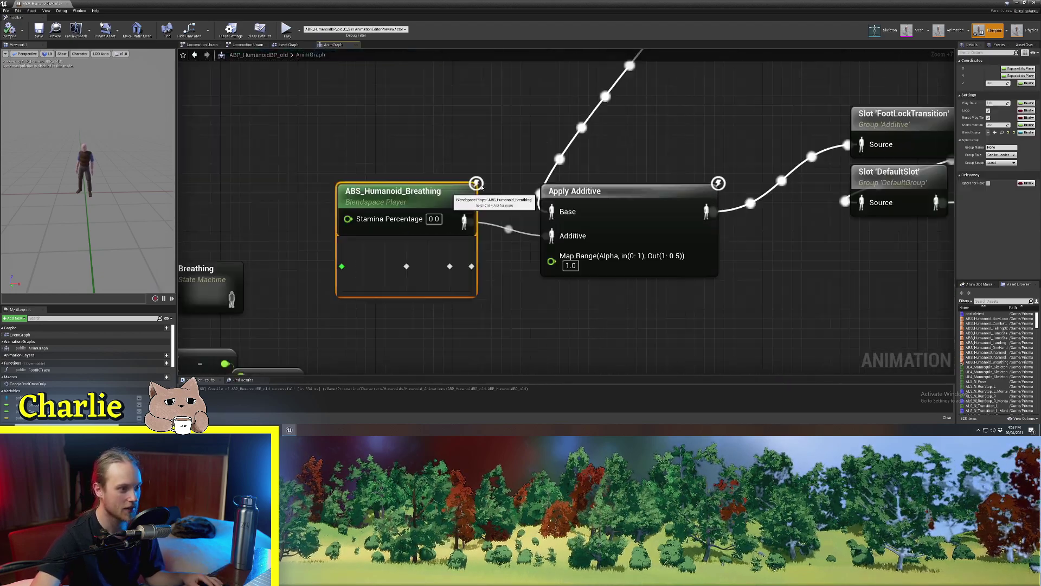
pyautogui.moveTo(516, 176); pyautogui.dragTo(521, 228, button='right')
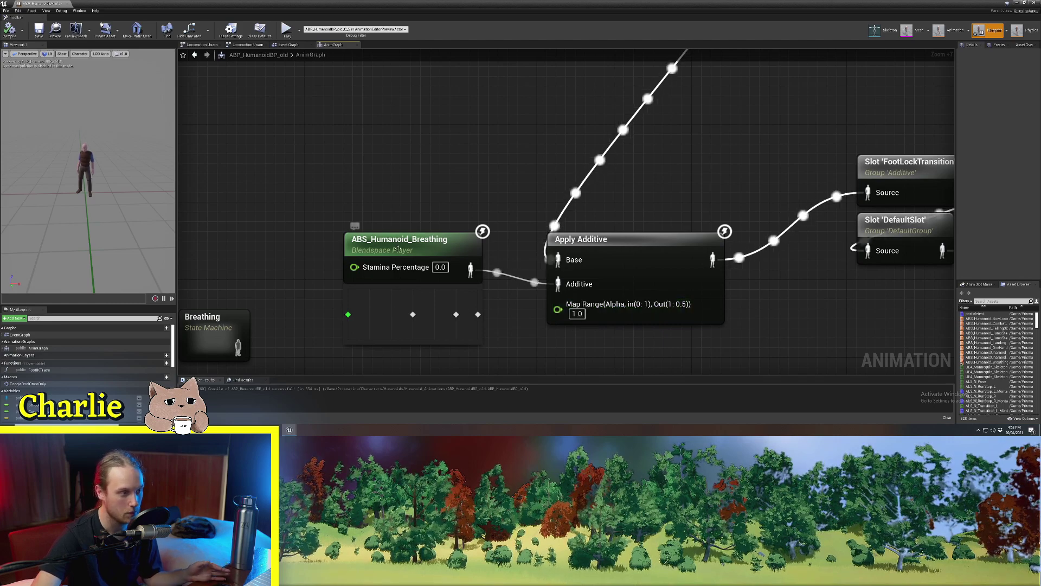
pyautogui.moveTo(362, 312); pyautogui.dragTo(317, 315)
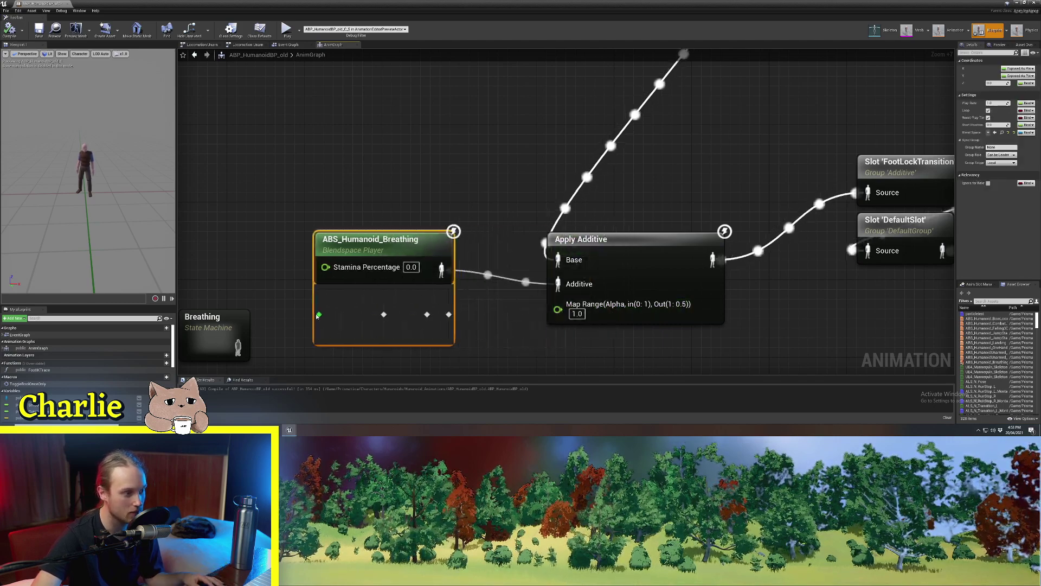
# Open the ABS_Humanoid_Breathing blend space, preview the walking character toward full Stamina Percentage, and close the asset
pyautogui.doubleClick(364, 249)
pyautogui.moveTo(517, 382); pyautogui.dragTo(836, 366)
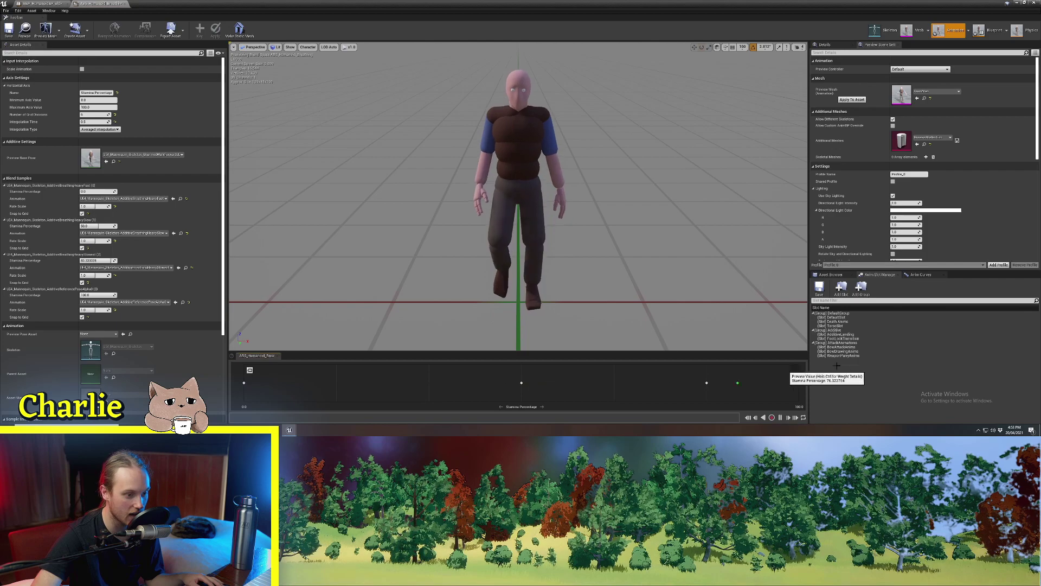
pyautogui.keyDown('alt'); pyautogui.moveTo(604, 146); pyautogui.dragTo(548, 154); pyautogui.keyUp('alt')
pyautogui.scroll(3, 604, 145)
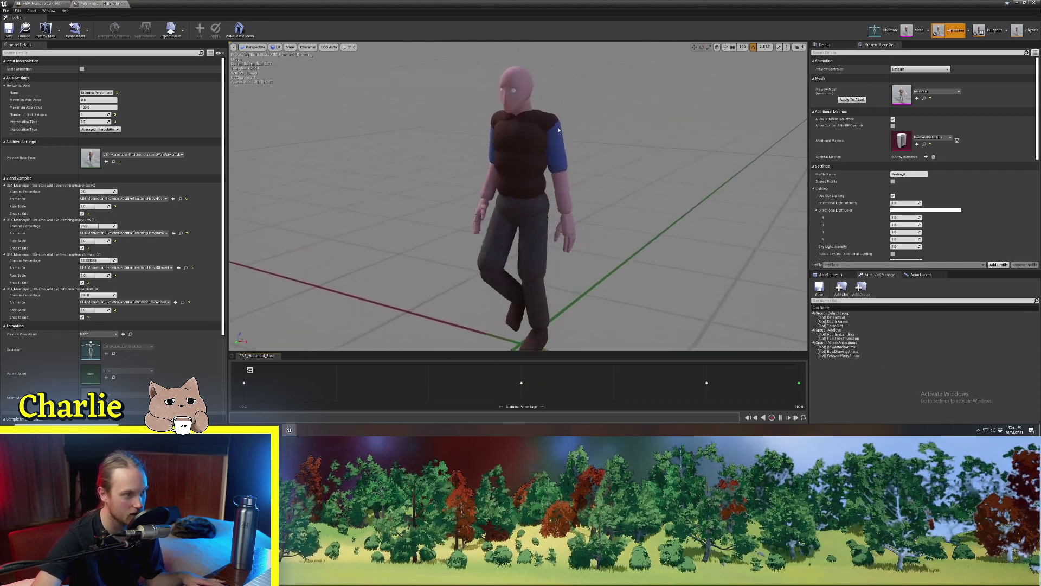
pyautogui.middleClick(84, 5)
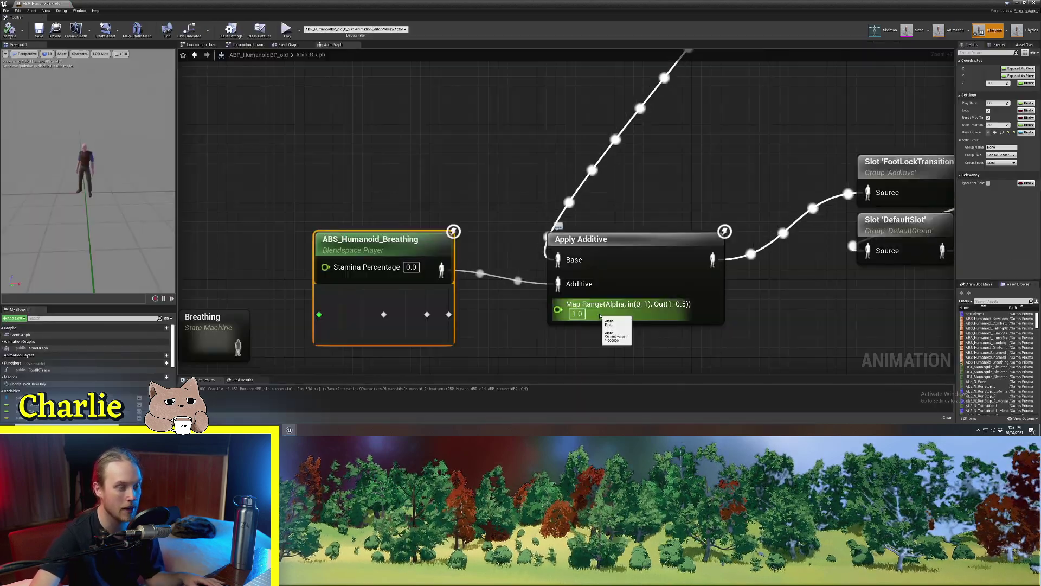
# Clear the unused Breathing state machine and the health calculation nodes from around the breathing blendspace player
pyautogui.moveTo(600, 316); pyautogui.dragTo(593, 284, button='right')
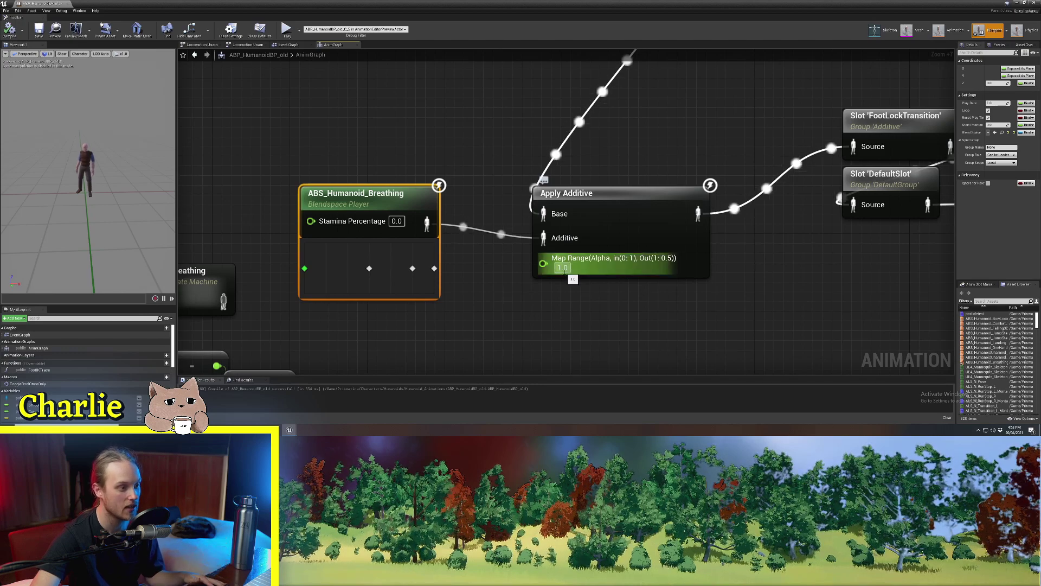
pyautogui.moveTo(467, 288); pyautogui.dragTo(488, 291, button='right')
pyautogui.click(488, 290)
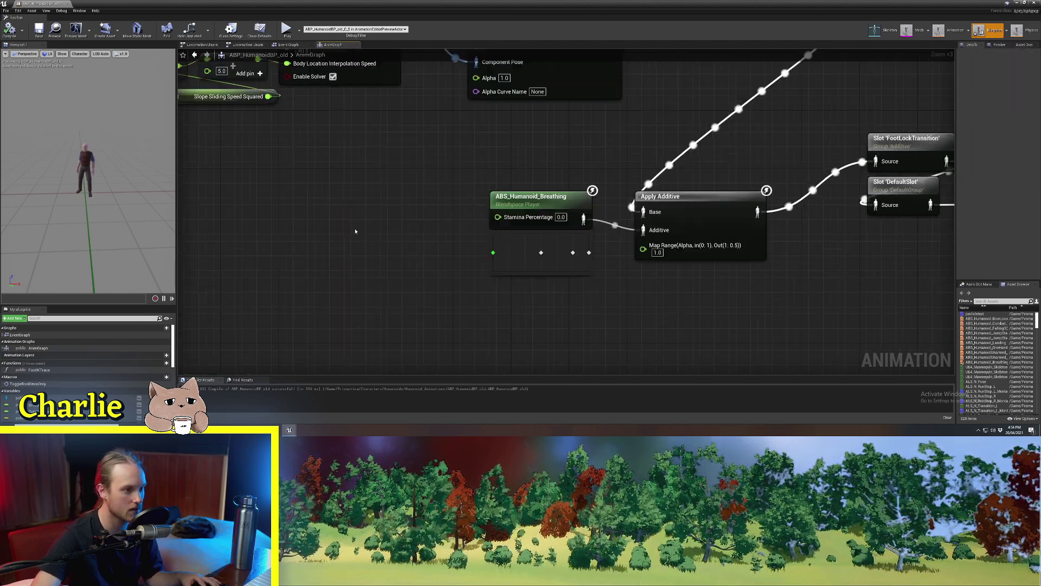
# Feed Stamina minus Stamina Damage from the character's BP Living Health and Stamina into Stamina Percentage, and align the source nodes
pyautogui.scroll(1, 452, 219)
pyautogui.moveTo(453, 220); pyautogui.dragTo(425, 223, button='right')
pyautogui.scroll(2, 488, 225)
pyautogui.moveTo(499, 226); pyautogui.dragTo(538, 214, button='right')
pyautogui.moveTo(550, 189); pyautogui.dragTo(541, 199)
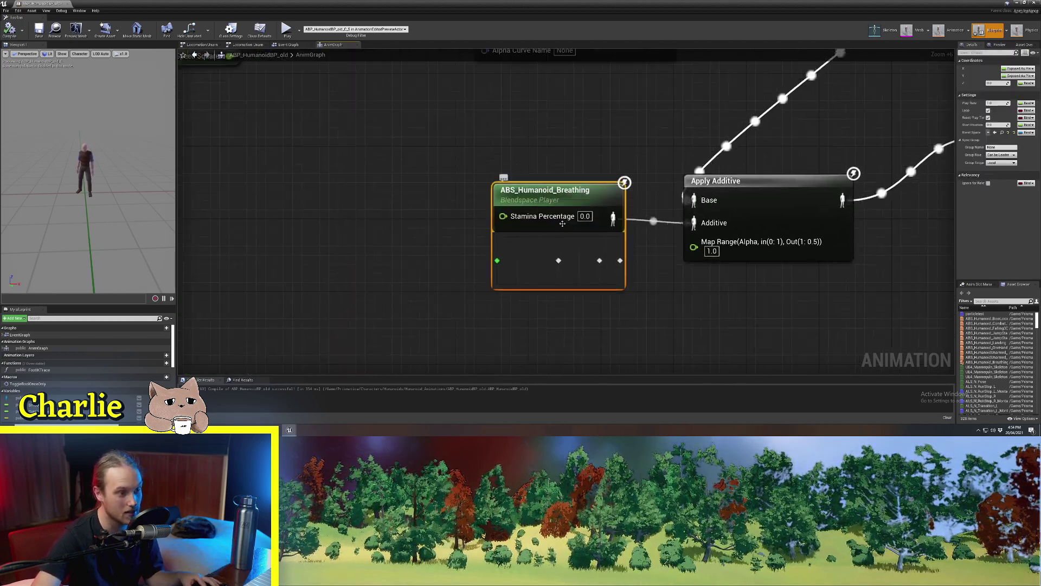
pyautogui.moveTo(321, 212); pyautogui.dragTo(457, 202, button='right')
pyautogui.click(458, 202)
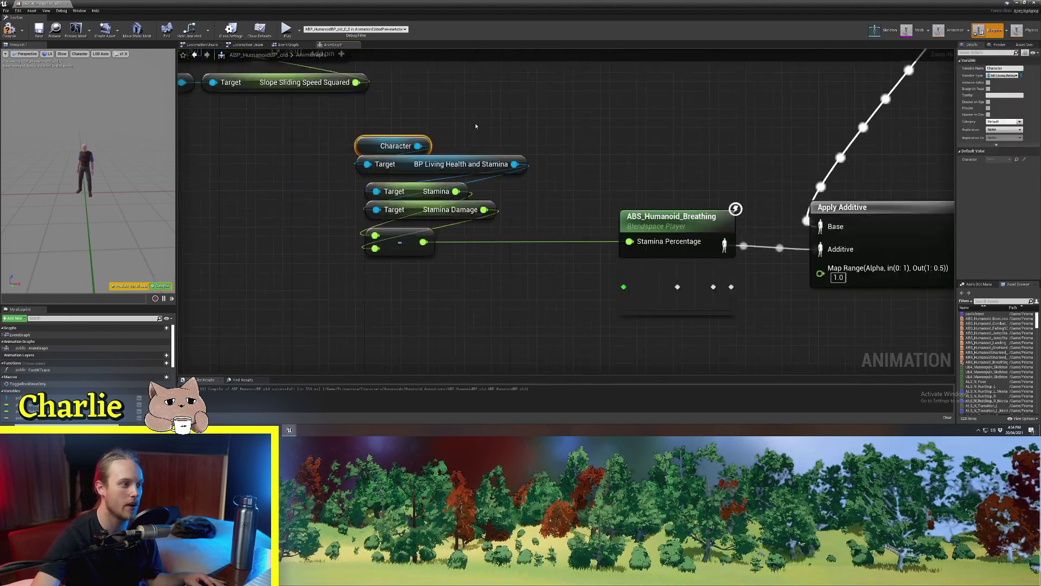
pyautogui.moveTo(413, 168); pyautogui.dragTo(422, 168)
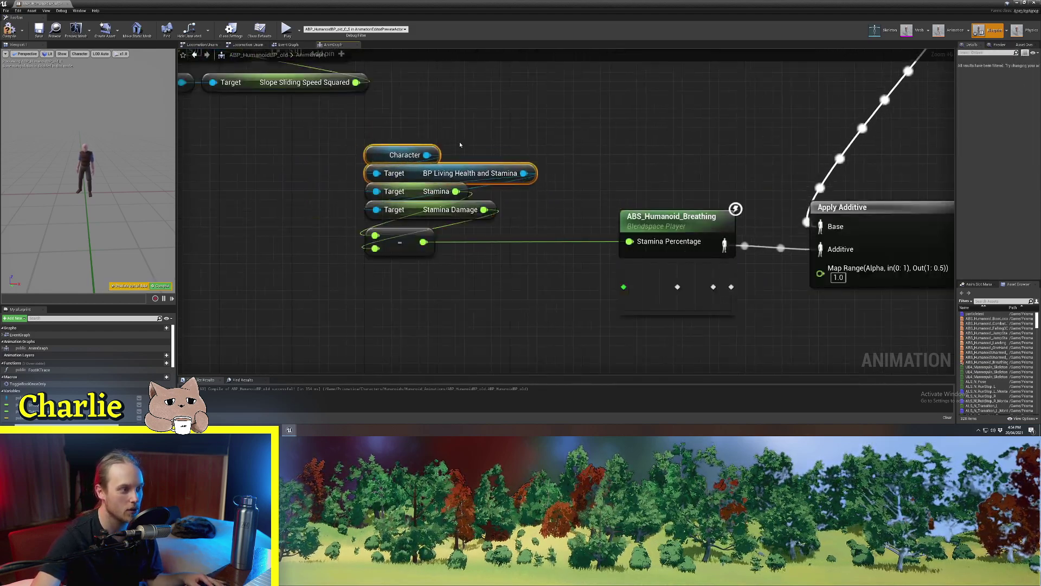
pyautogui.click(464, 142)
# Move the Stamina node out of the stack to just below the subtract node to separate its wires
pyautogui.moveTo(478, 192); pyautogui.dragTo(421, 192, button='right')
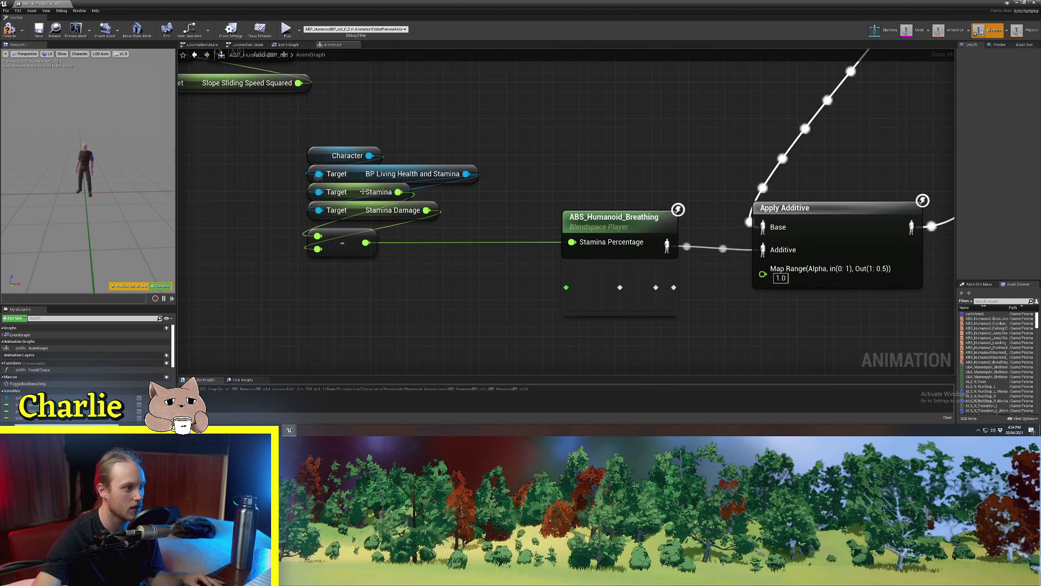
pyautogui.moveTo(352, 210); pyautogui.dragTo(352, 296)
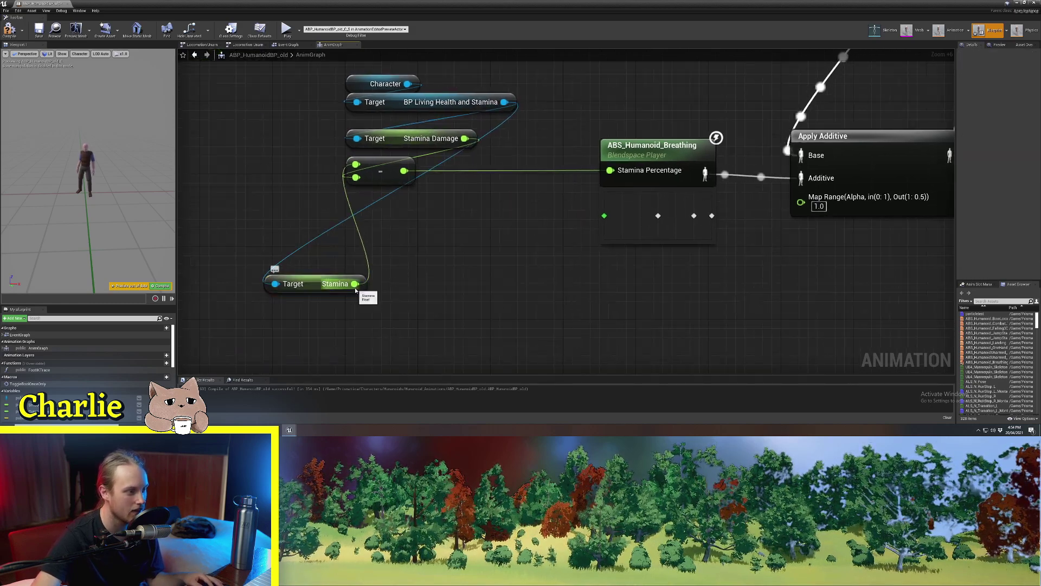
pyautogui.moveTo(309, 315); pyautogui.dragTo(344, 299, button='right')
pyautogui.moveTo(359, 297); pyautogui.dragTo(368, 294)
pyautogui.click(477, 247)
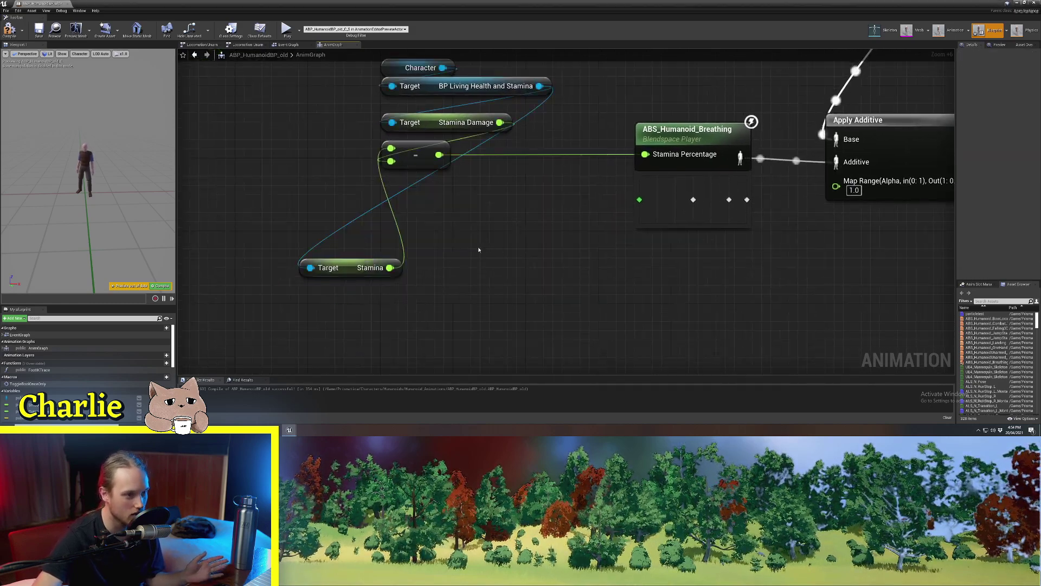
pyautogui.moveTo(477, 247); pyautogui.dragTo(364, 332, button='right')
pyautogui.scroll(1, 369, 273)
pyautogui.moveTo(432, 293); pyautogui.dragTo(416, 225, button='right')
pyautogui.click(483, 208)
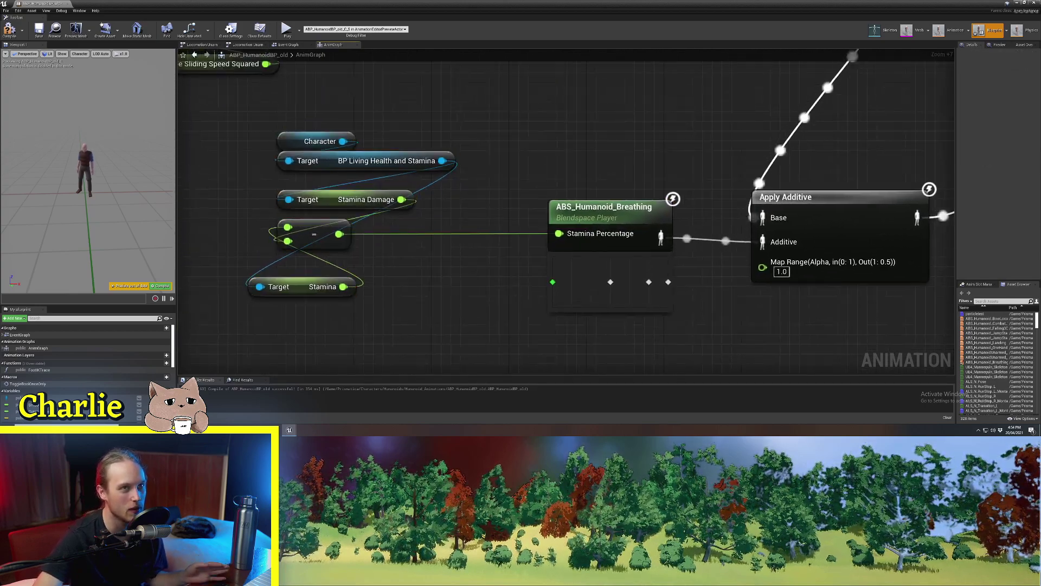
# Play-test the character in the level, running through the grass and swinging the sword to examine the stamina-driven additive breathing
pyautogui.moveTo(450, 122); pyautogui.dragTo(391, 133, button='right')
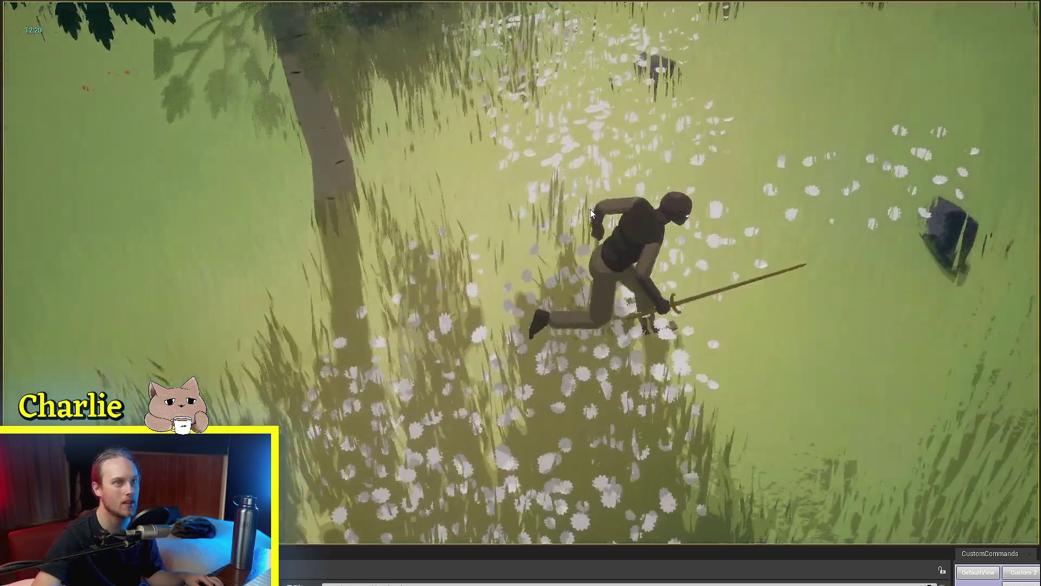
pyautogui.scroll(2, 566, 245)
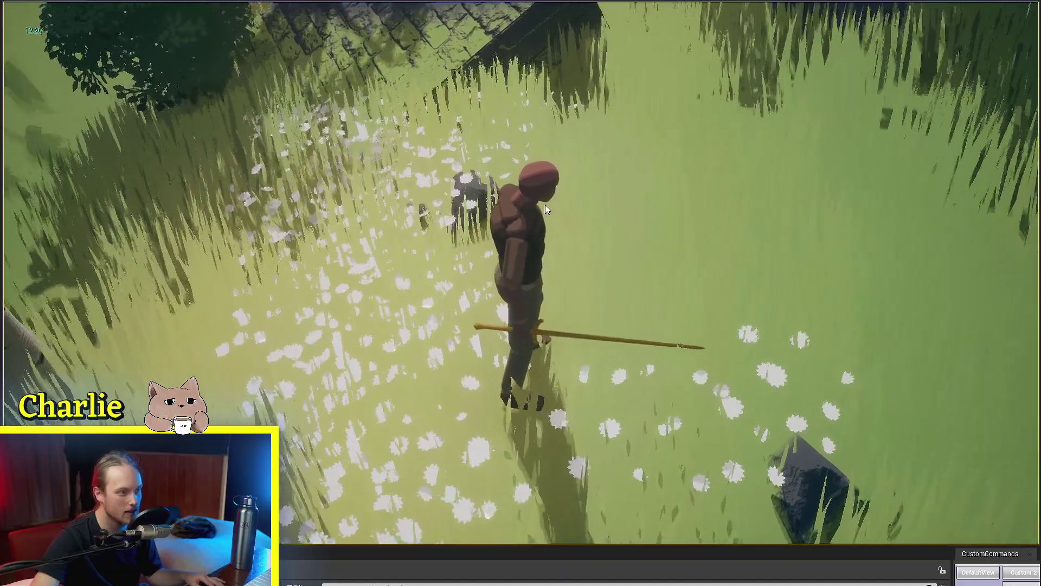
pyautogui.press('w')
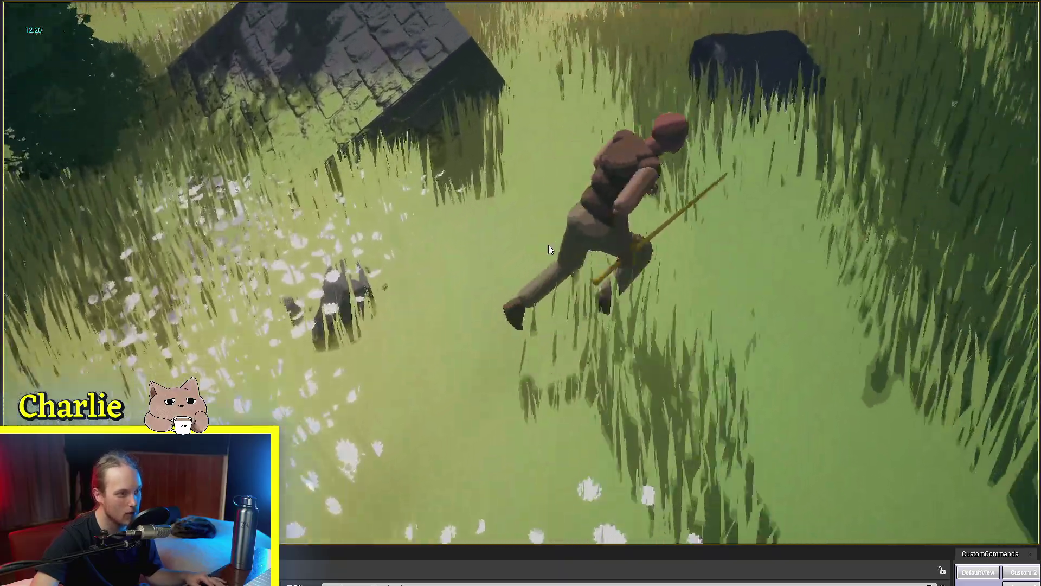
pyautogui.press('d')
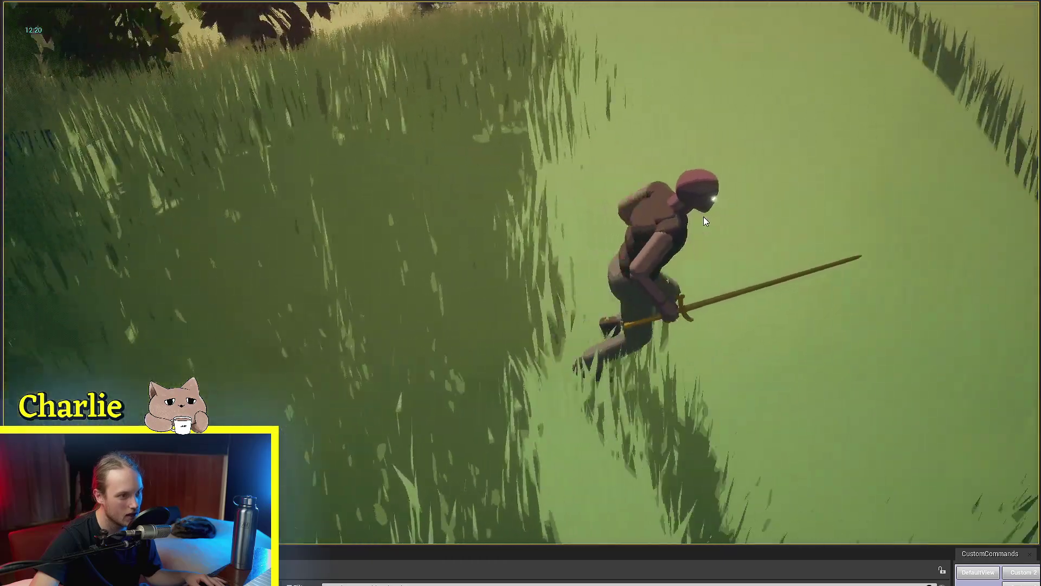
pyautogui.press('w')
pyautogui.click(690, 214)
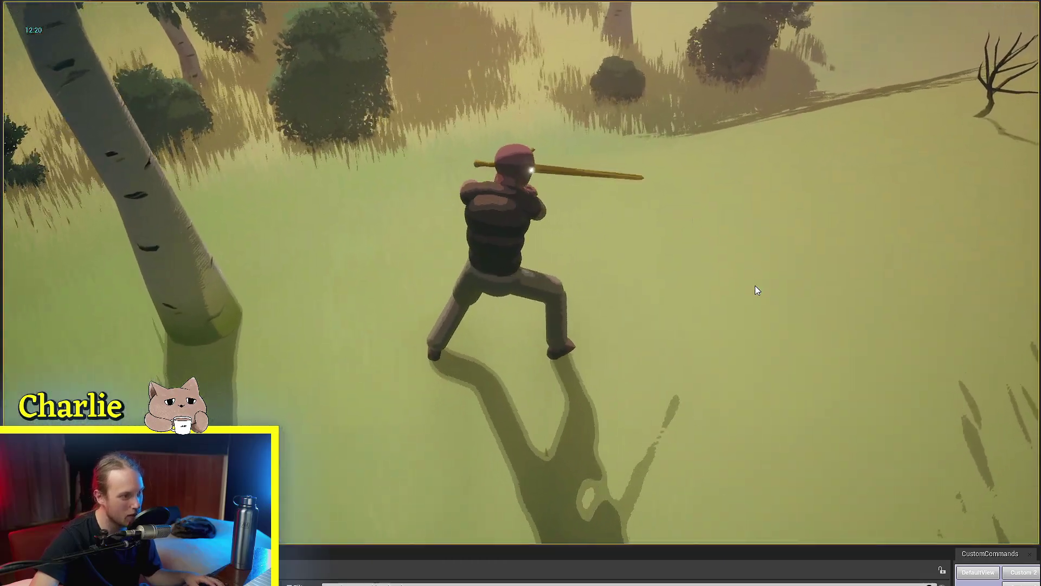
pyautogui.click(448, 382)
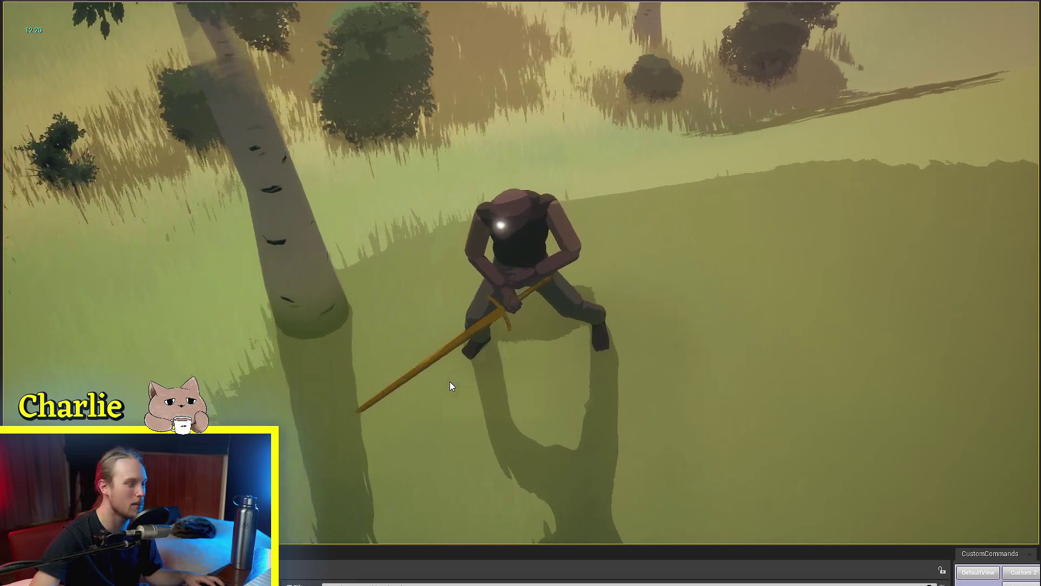
pyautogui.click(357, 352)
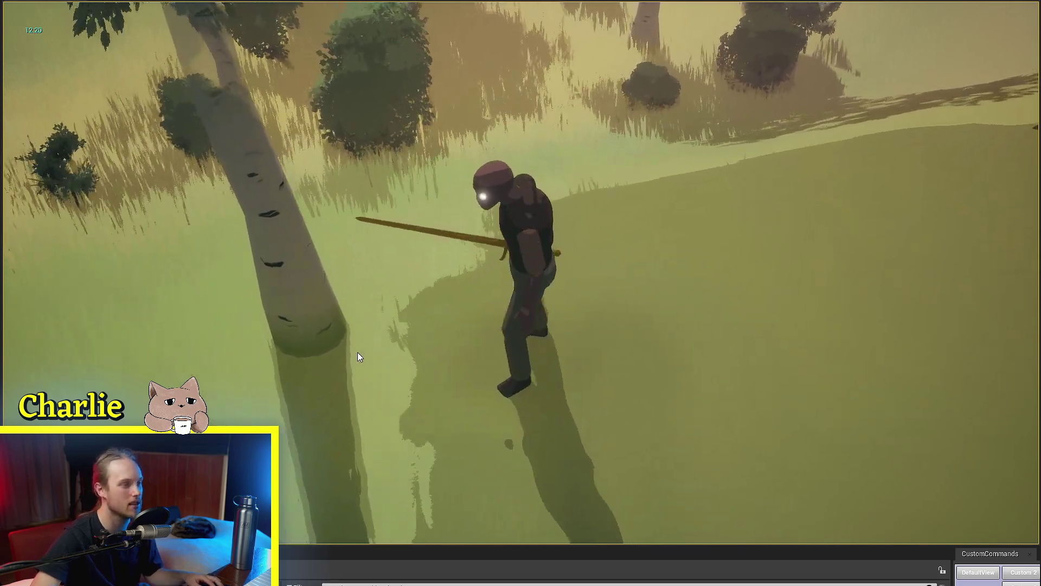